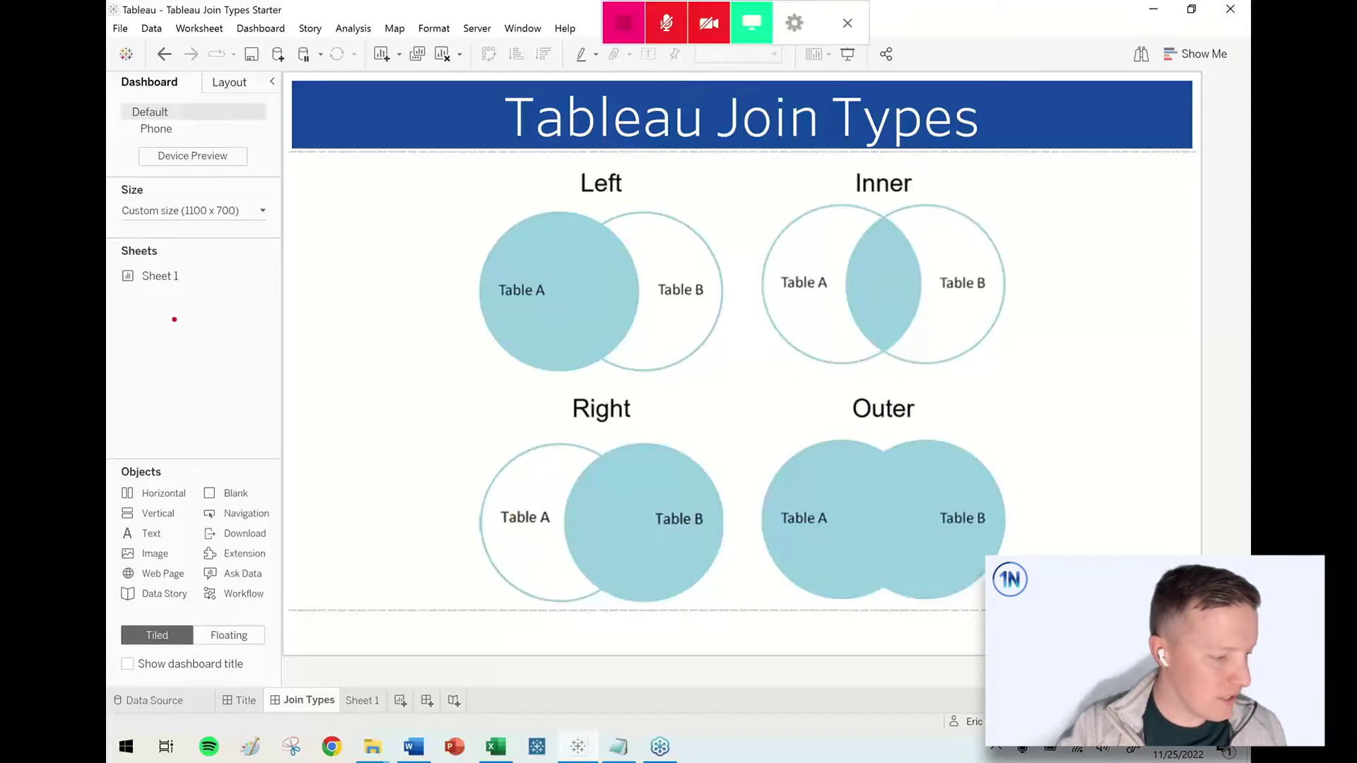
# Make a series of drag selections across the current view, then cancel with Escape.
pyautogui.moveTo(174, 319)
pyautogui.mouseDown()
pyautogui.moveTo(209, 387)
pyautogui.moveTo(242, 413)
pyautogui.moveTo(329, 420)
pyautogui.mouseUp()
pyautogui.moveTo(253, 349)
pyautogui.mouseDown()
pyautogui.moveTo(239, 349)
pyautogui.moveTo(266, 373)
pyautogui.moveTo(282, 340)
pyautogui.moveTo(400, 378)
pyautogui.moveTo(473, 424)
pyautogui.mouseUp()
pyautogui.moveTo(492, 355); pyautogui.dragTo(598, 355)
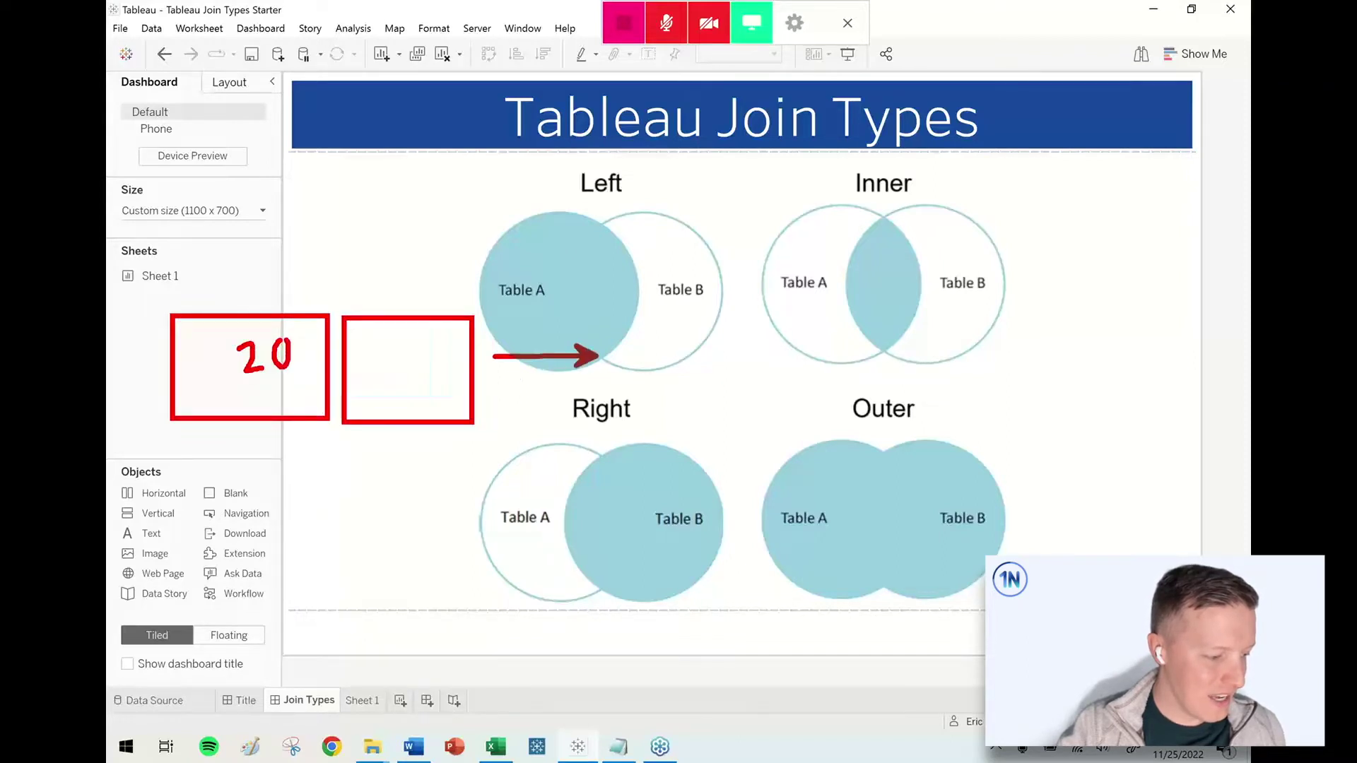
pyautogui.moveTo(602, 305)
pyautogui.mouseDown()
pyautogui.moveTo(627, 328)
pyautogui.moveTo(1030, 407)
pyautogui.moveTo(1032, 432)
pyautogui.mouseUp()
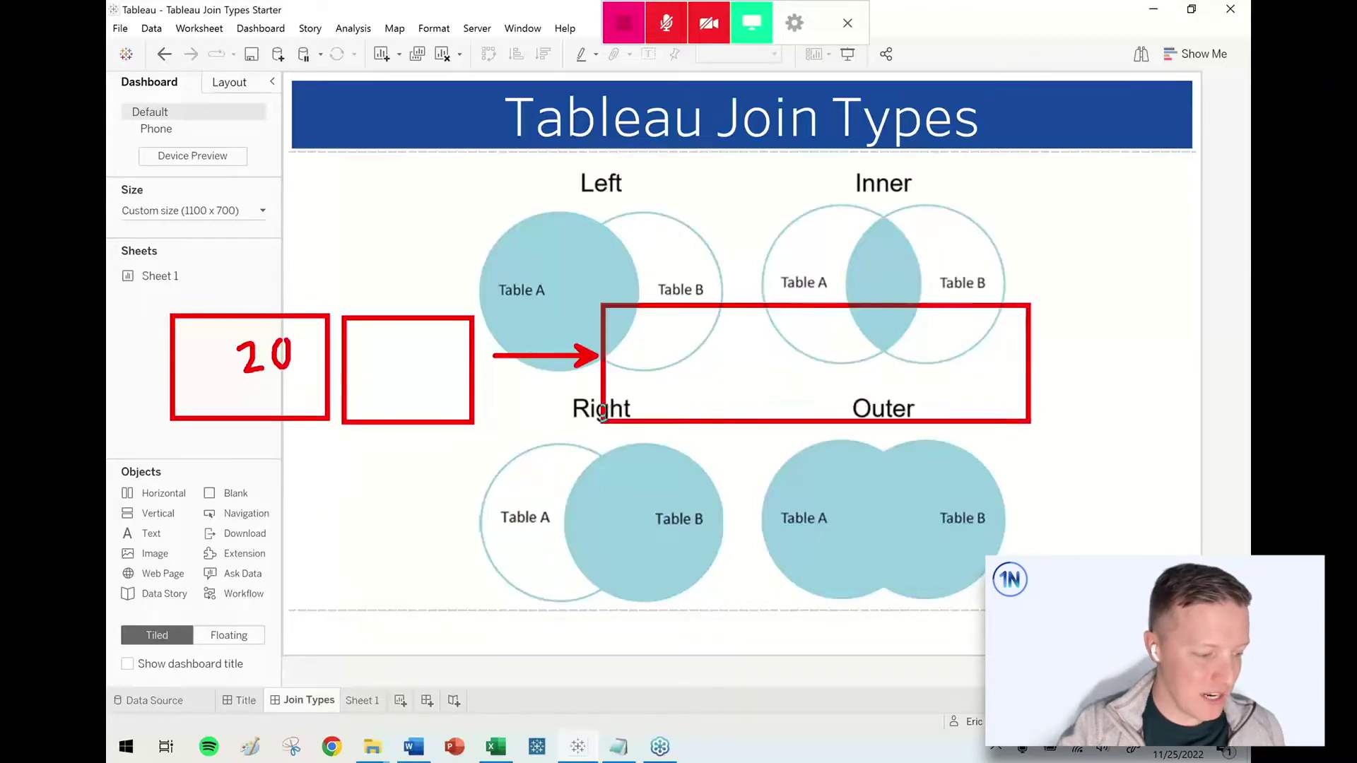
pyautogui.moveTo(698, 303); pyautogui.dragTo(697, 402)
pyautogui.moveTo(782, 316); pyautogui.dragTo(788, 464)
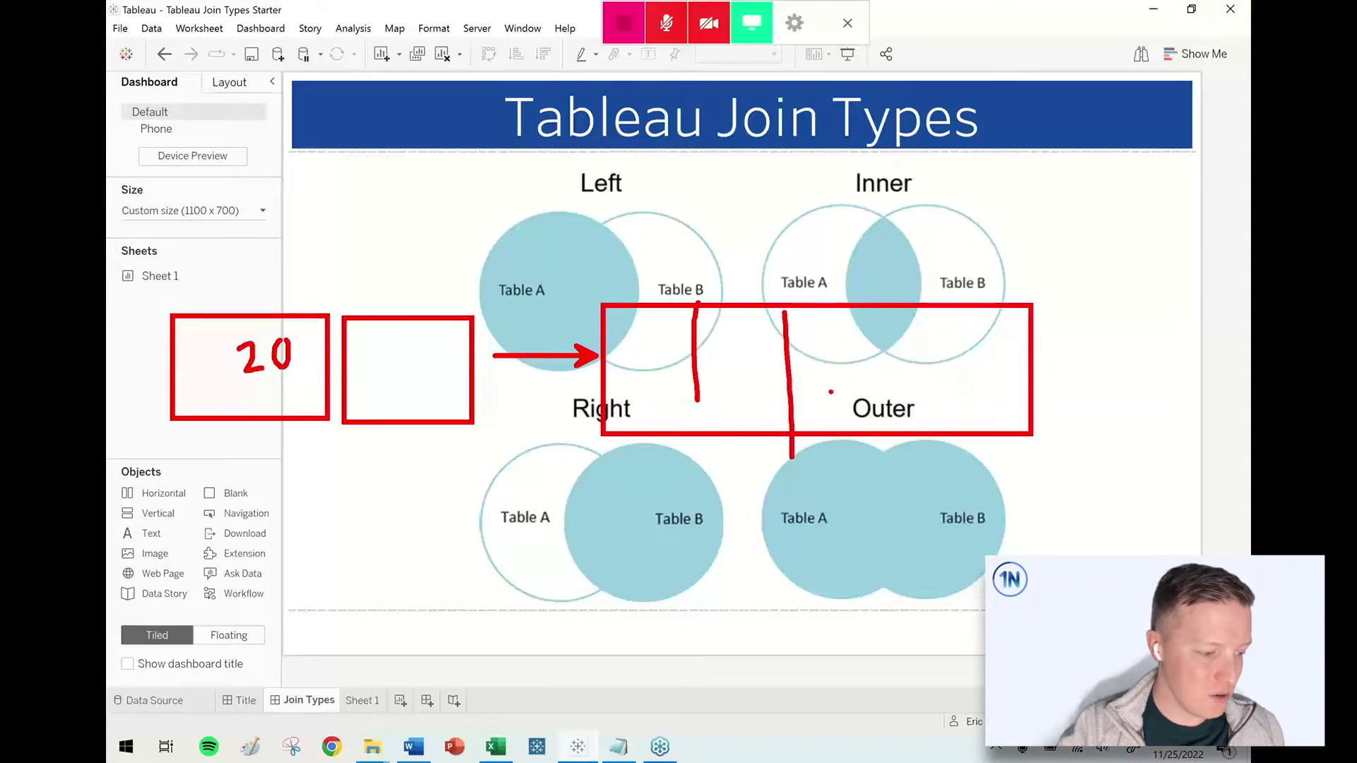
pyautogui.moveTo(894, 309); pyautogui.dragTo(906, 432)
pyautogui.press('Escape')
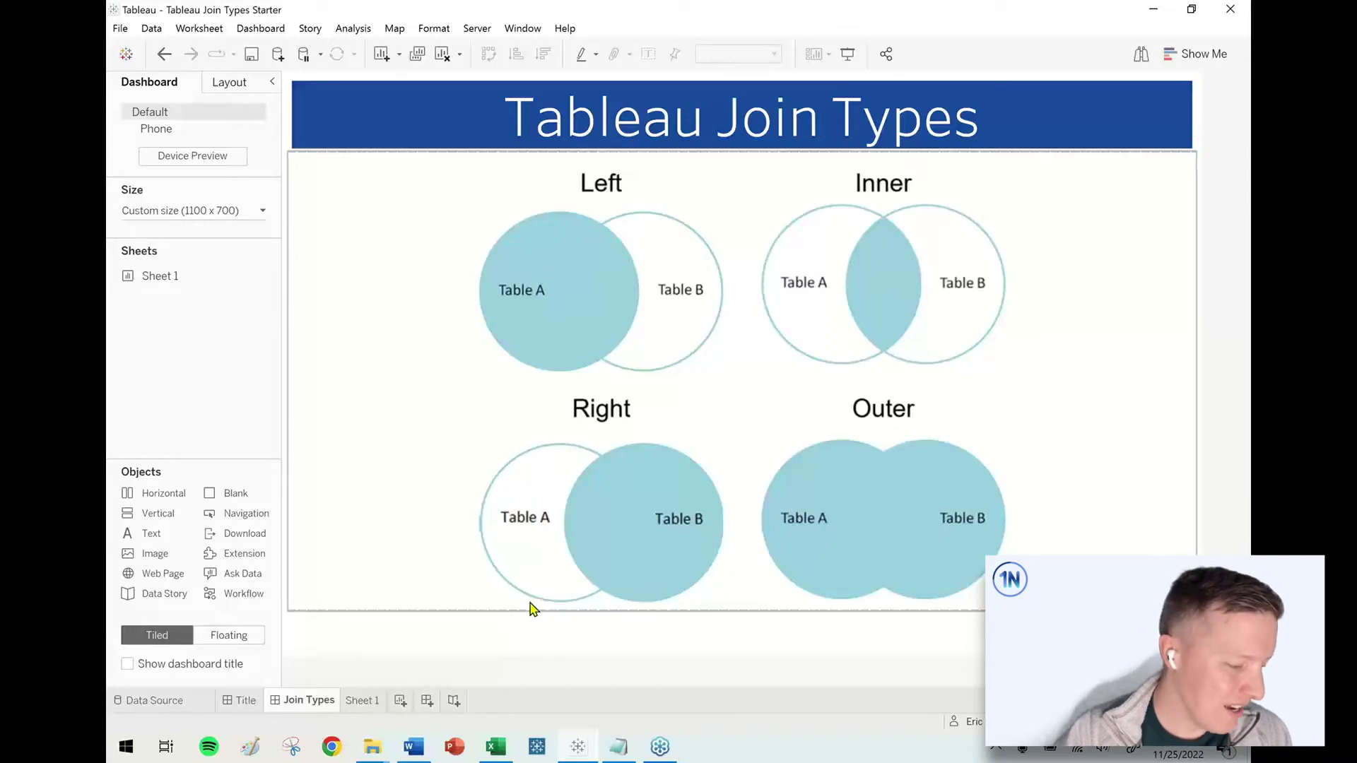
# Bring the Population and Electoral College Votes by State 2020 workbook forward in Excel.
pyautogui.moveTo(502, 750)
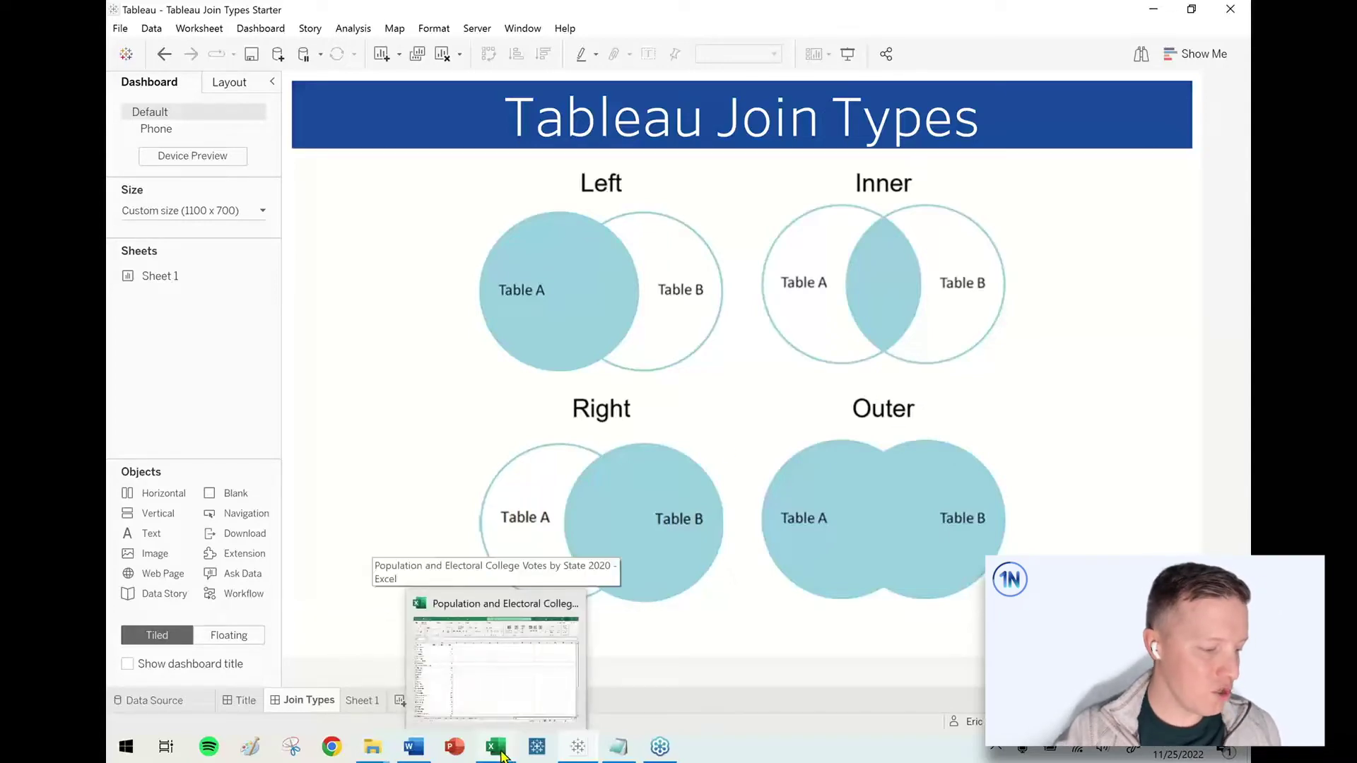
pyautogui.click(502, 750)
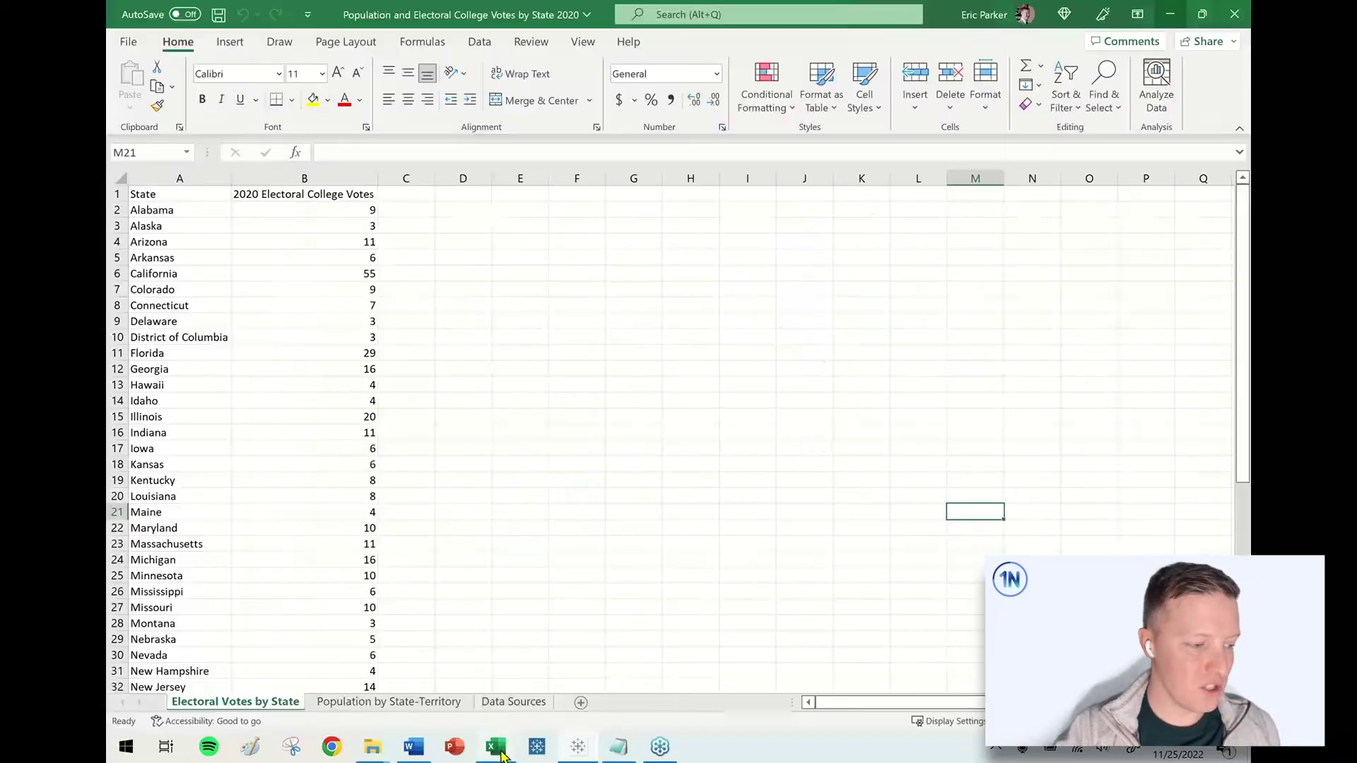
pyautogui.click(954, 451)
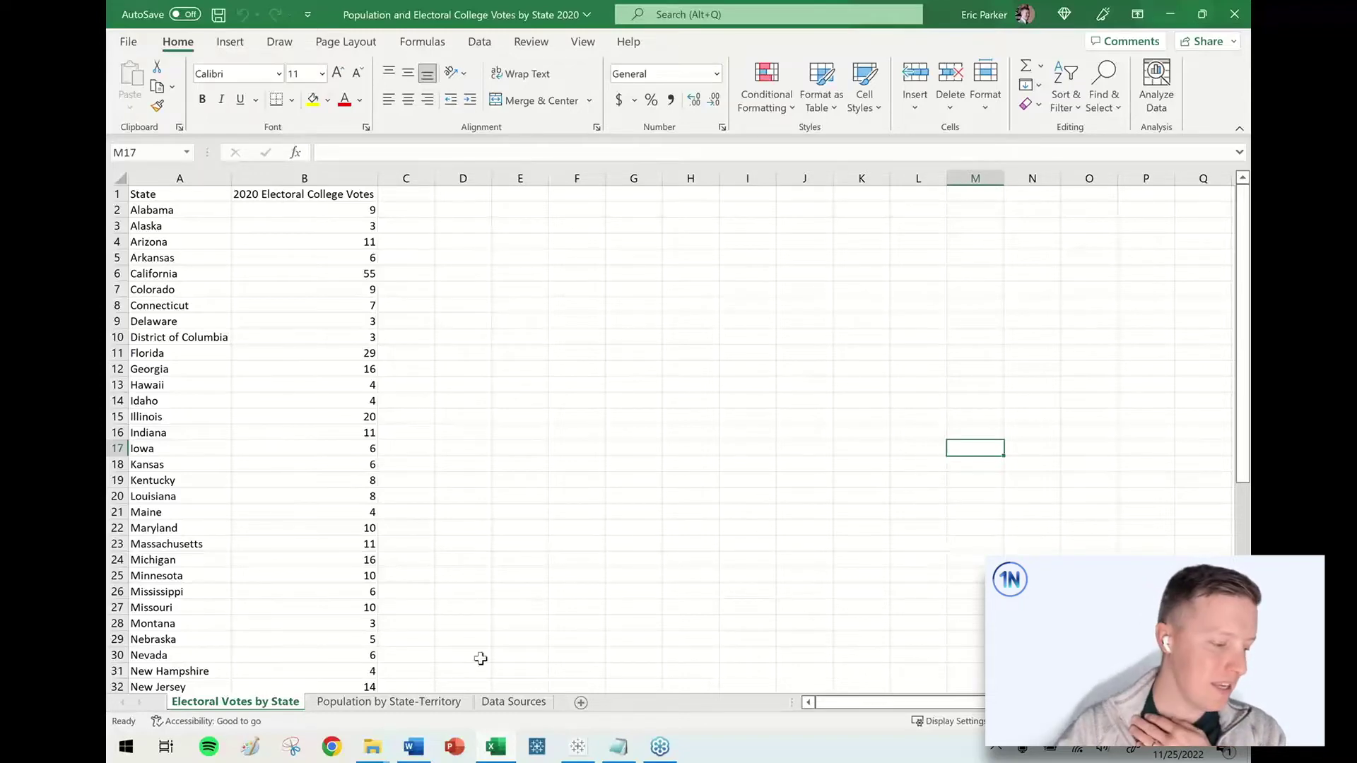
# Inspect the Population by State-Territory values, then return to the Electoral Votes by State sheet.
pyautogui.click(452, 703)
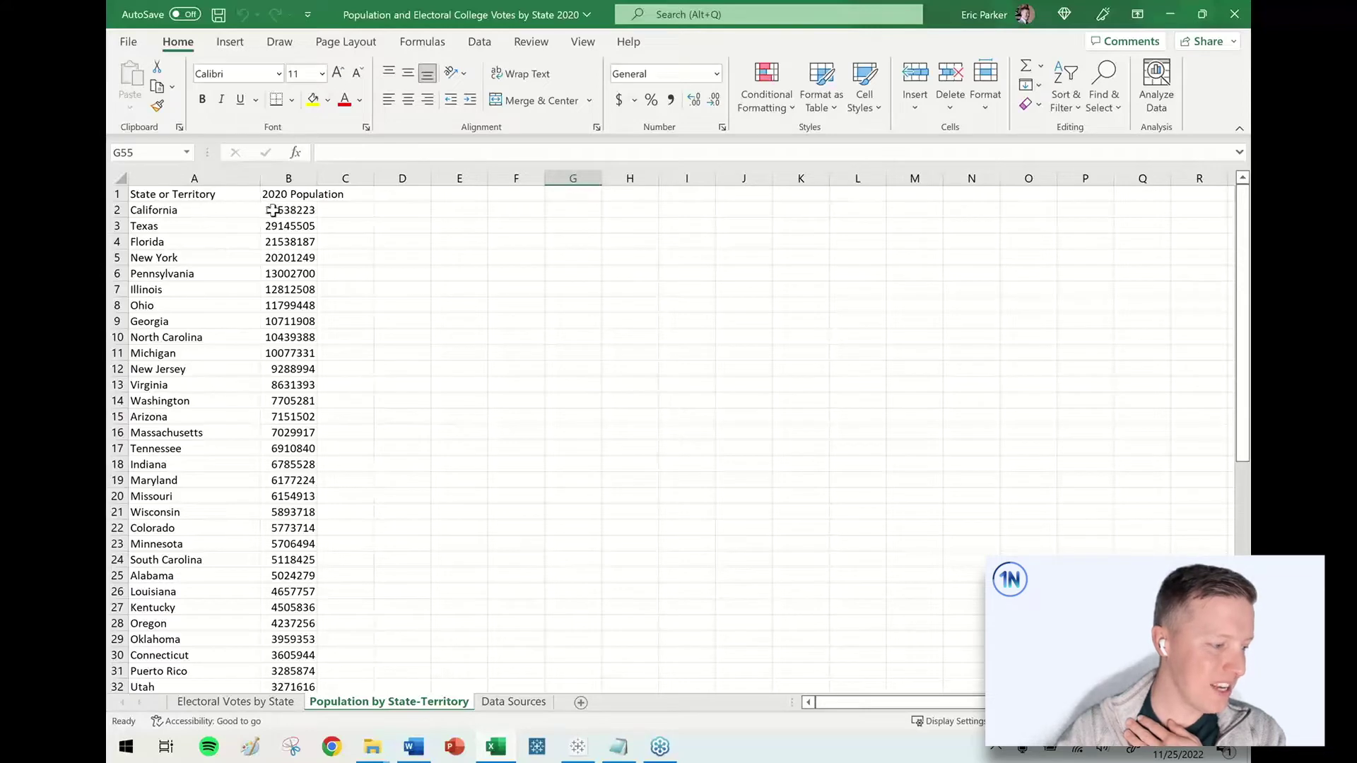
pyautogui.moveTo(283, 210); pyautogui.dragTo(282, 259)
pyautogui.click(432, 257)
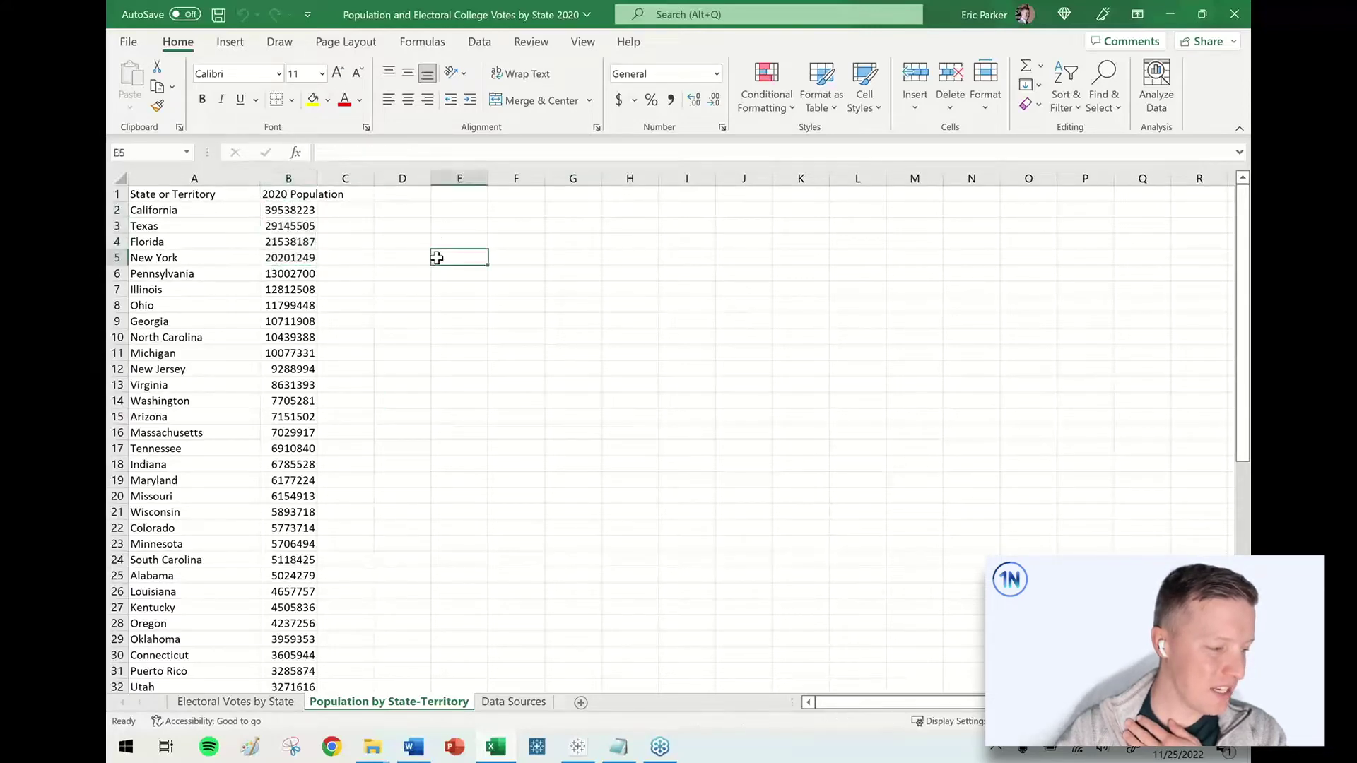
pyautogui.scroll(-12, 237, 339)
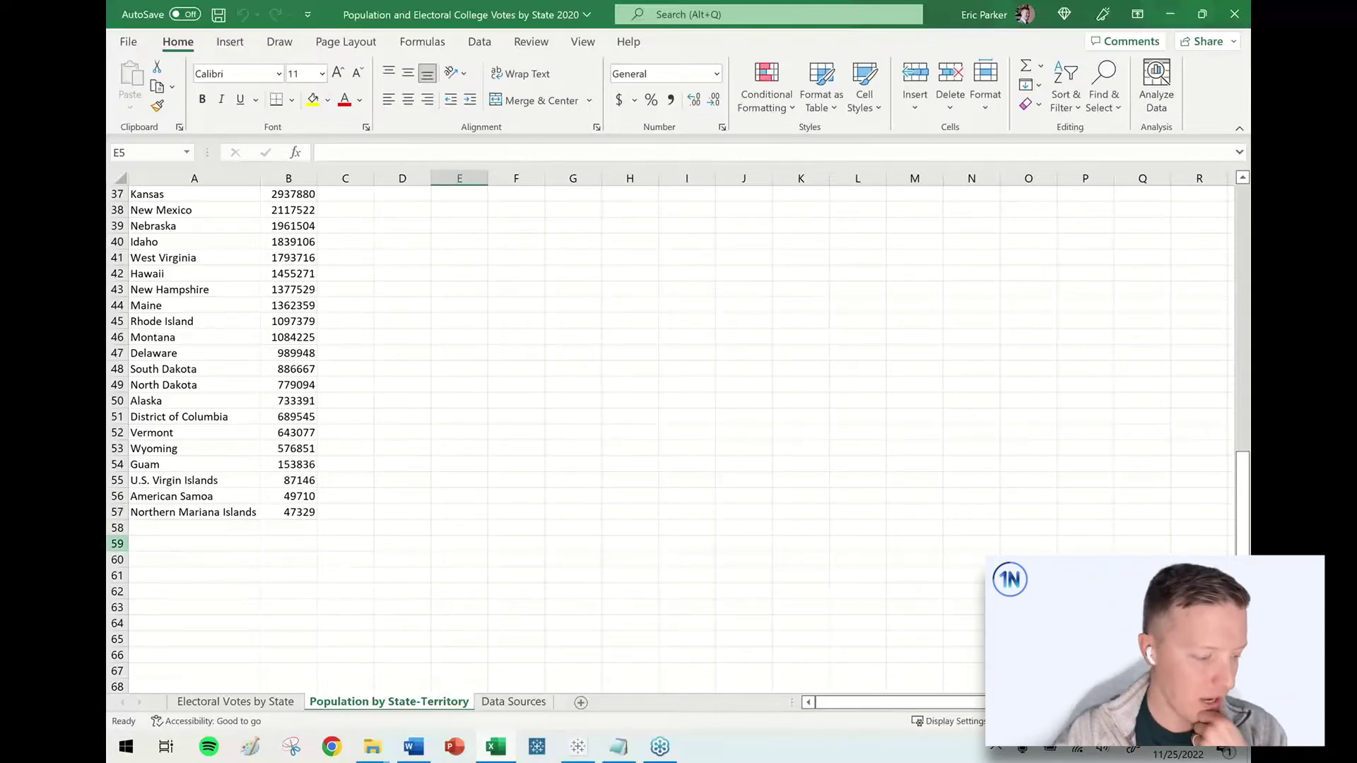
pyautogui.click(228, 702)
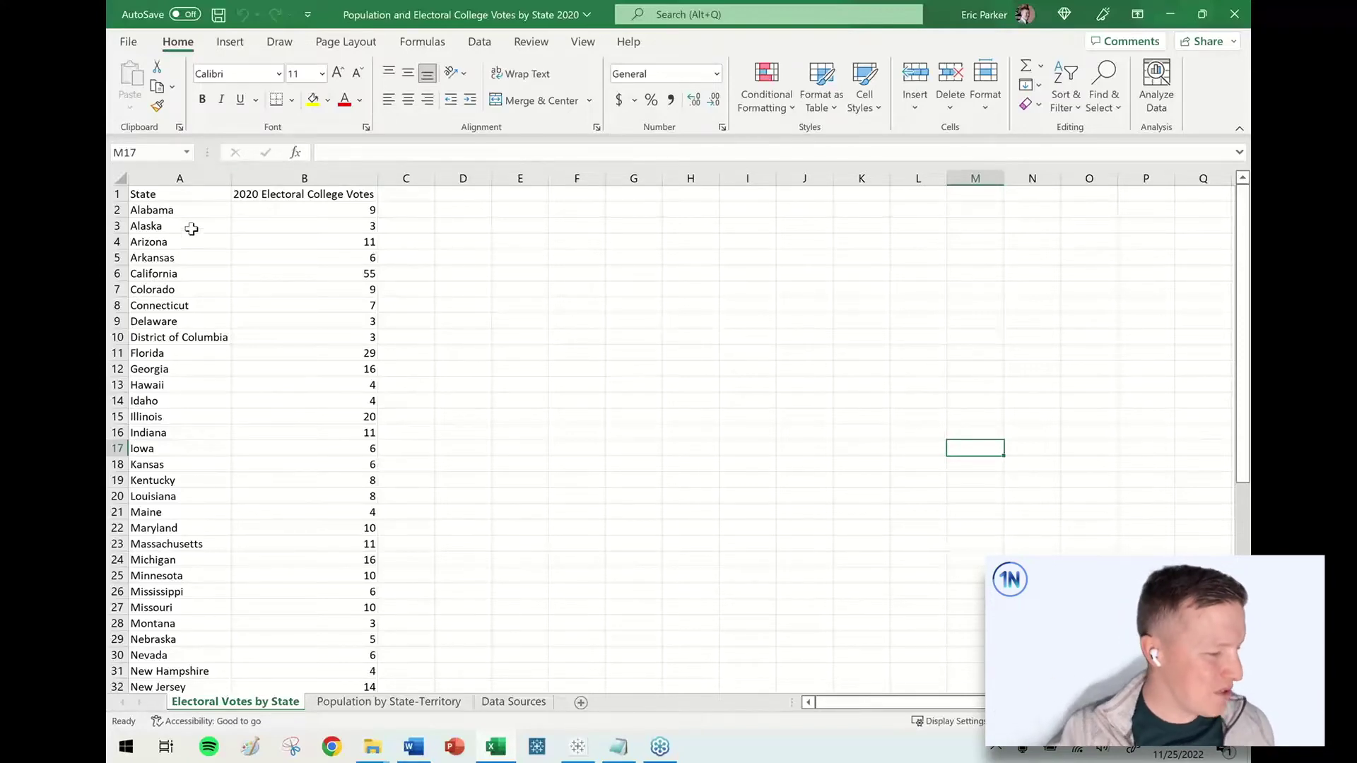
# Highlight the Alabama, District of Columbia and 538-vote Total rows of the votes sheet.
pyautogui.click(117, 210)
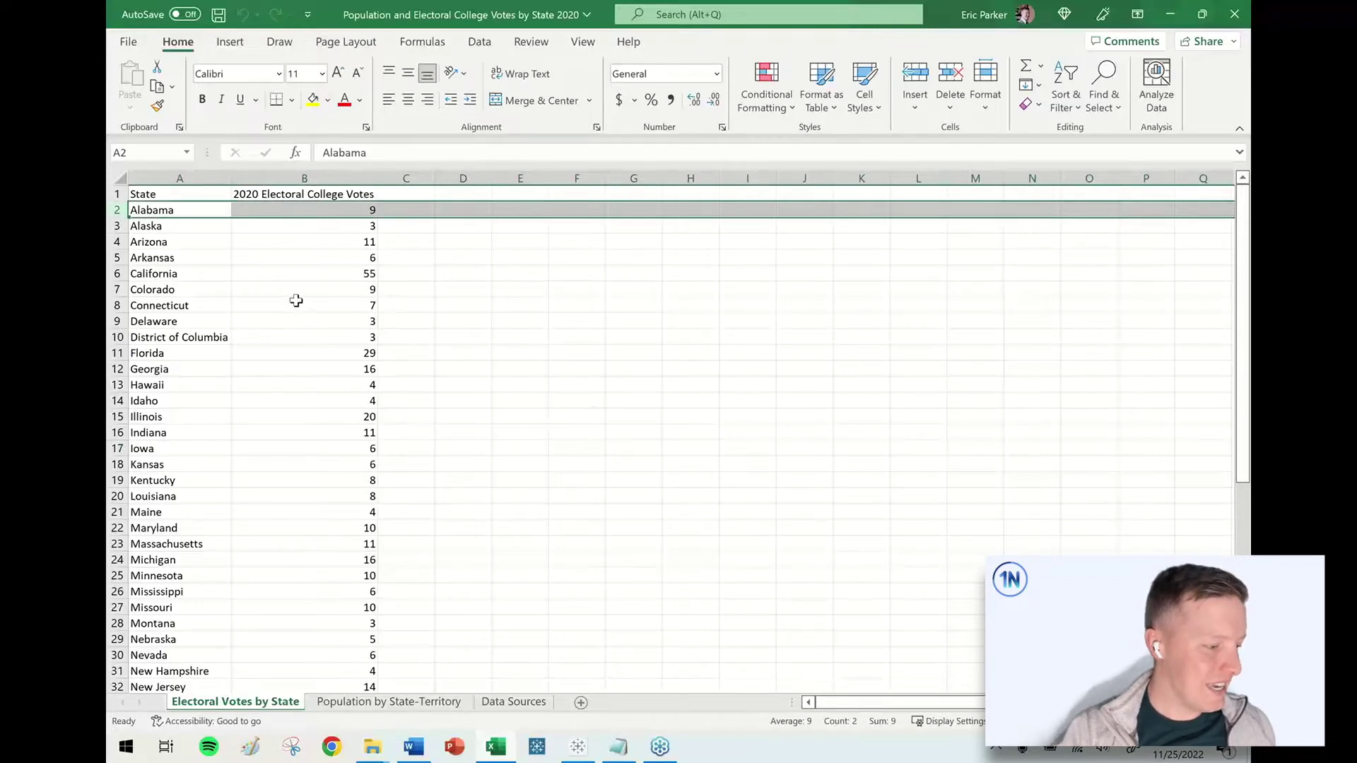
pyautogui.click(117, 337)
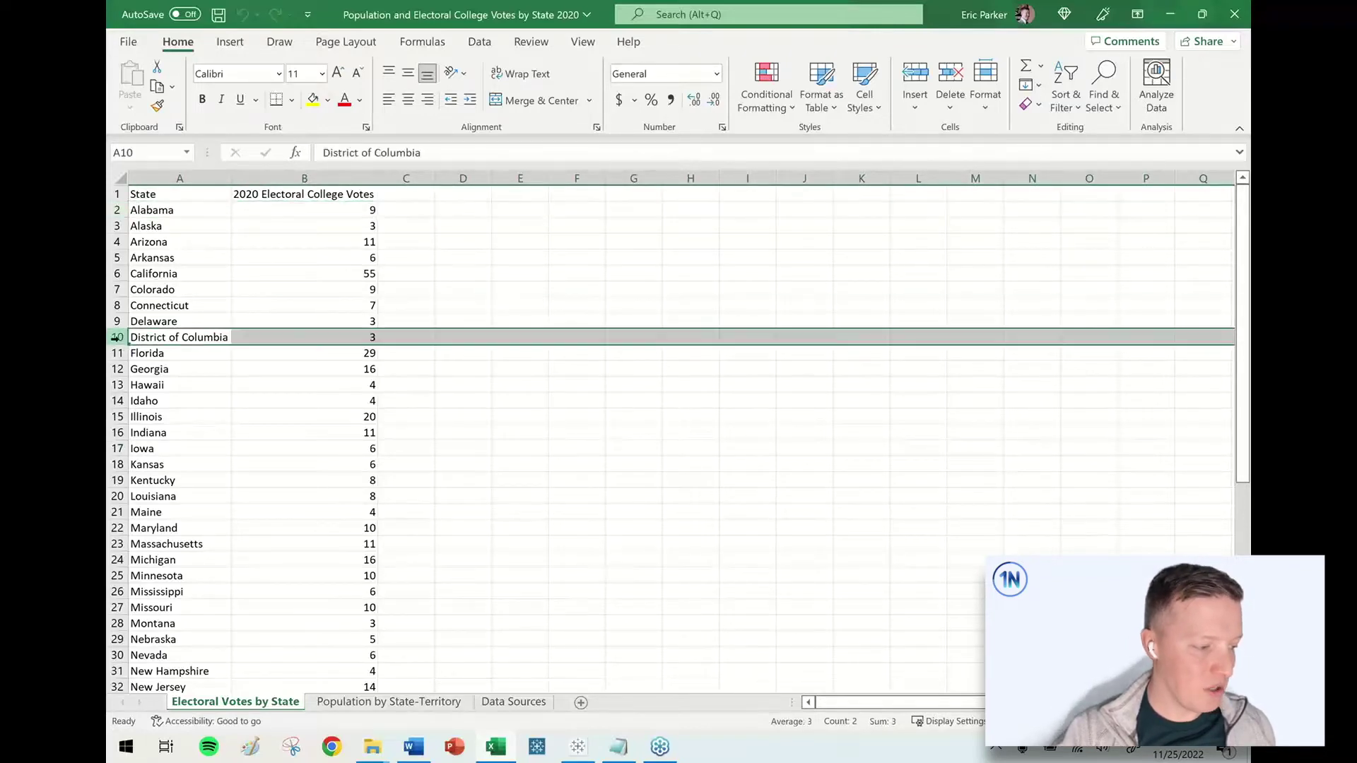
pyautogui.click(437, 304)
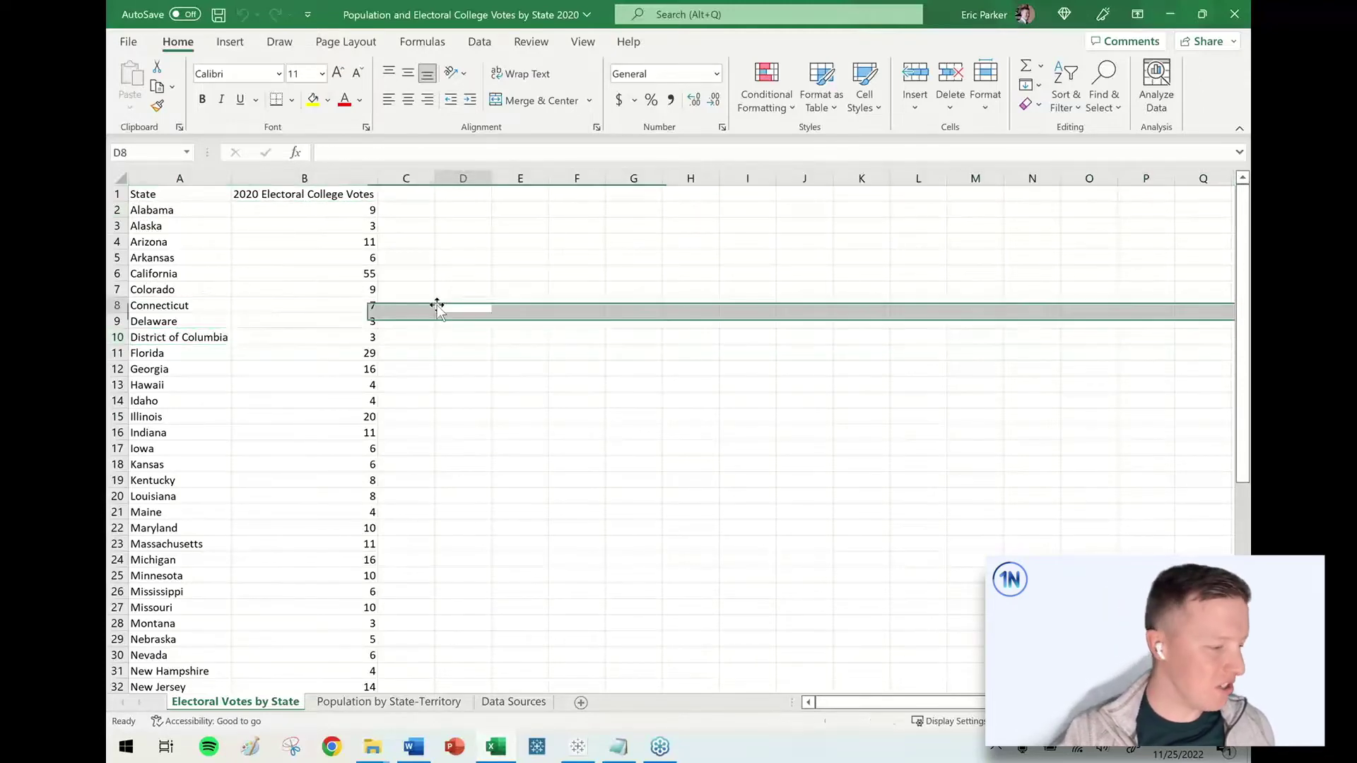
pyautogui.scroll(-15, 427, 319)
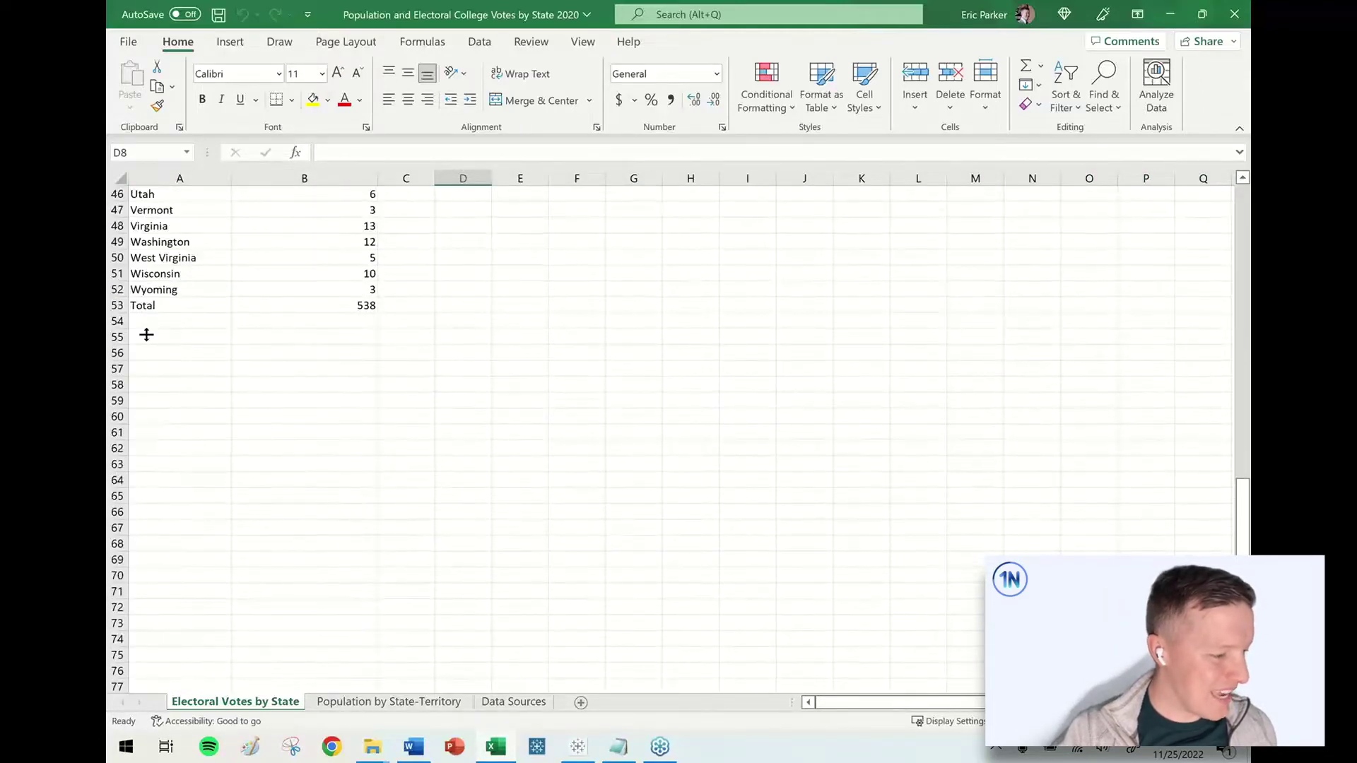
pyautogui.click(117, 305)
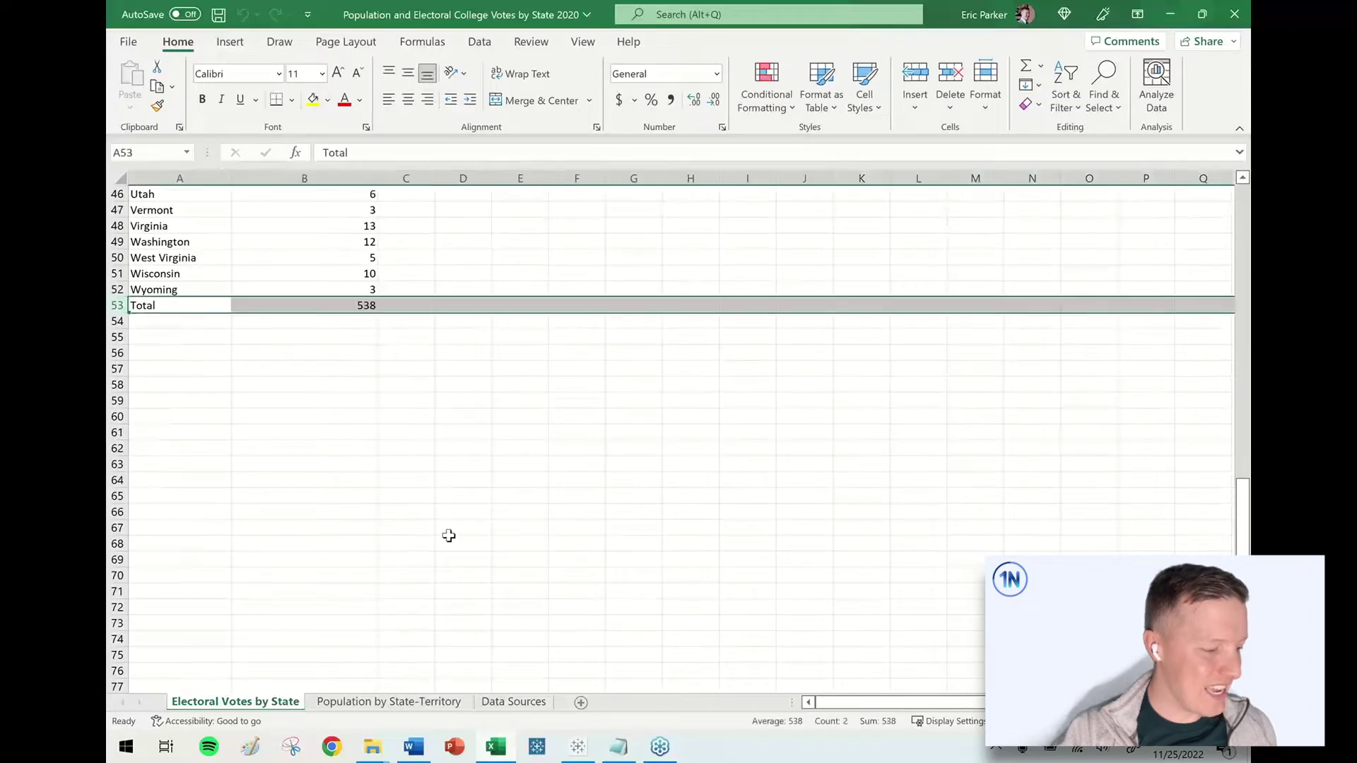
pyautogui.click(469, 410)
# Scroll back through the sheet and return to the Tableau Join Types dashboard.
pyautogui.scroll(15, 472, 426)
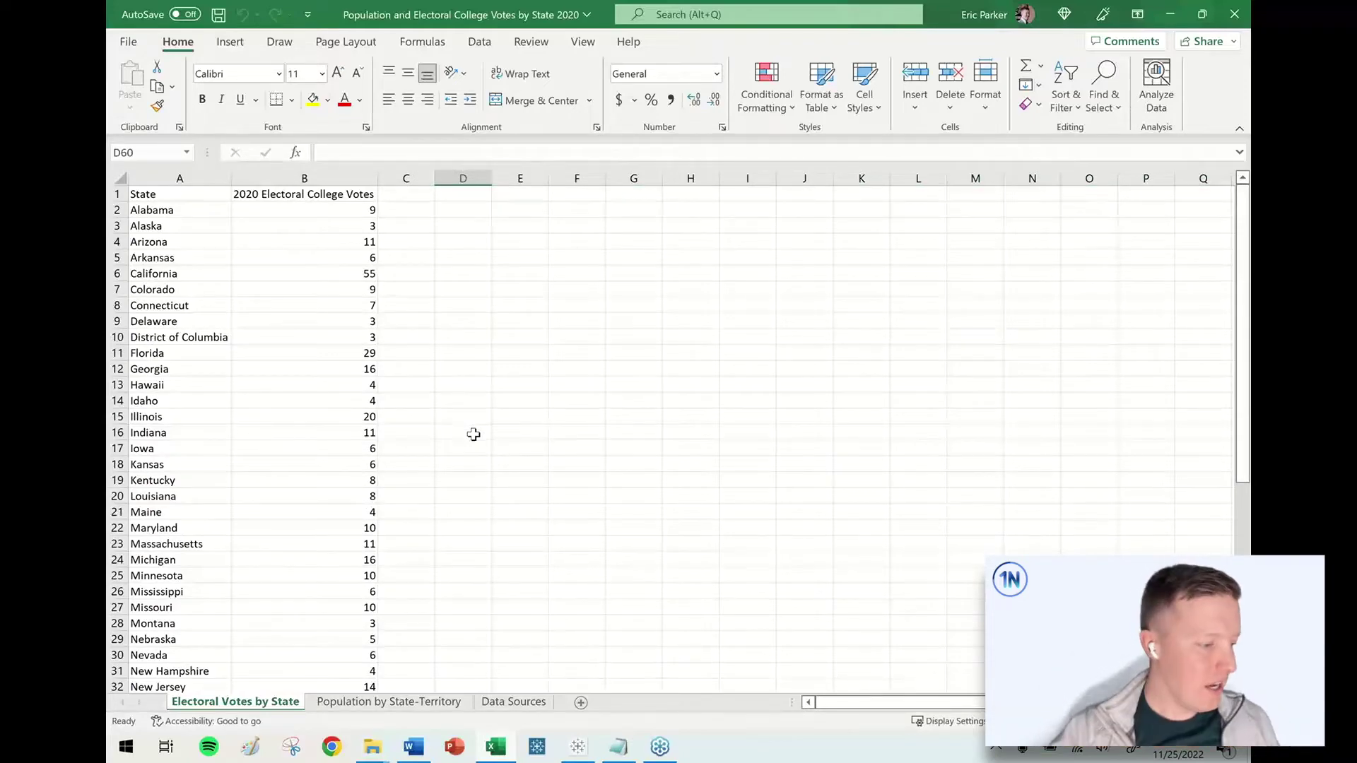
pyautogui.scroll(-9, 473, 434)
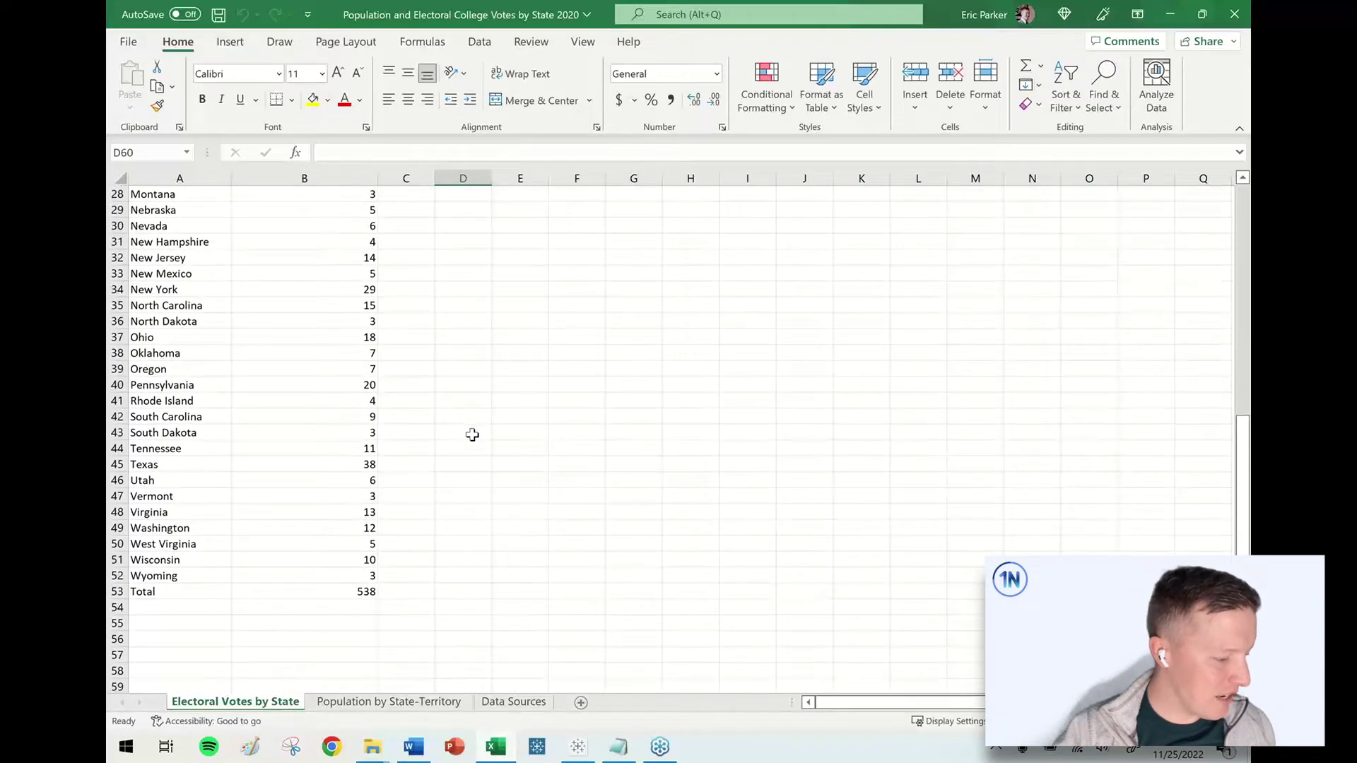
pyautogui.scroll(9, 467, 436)
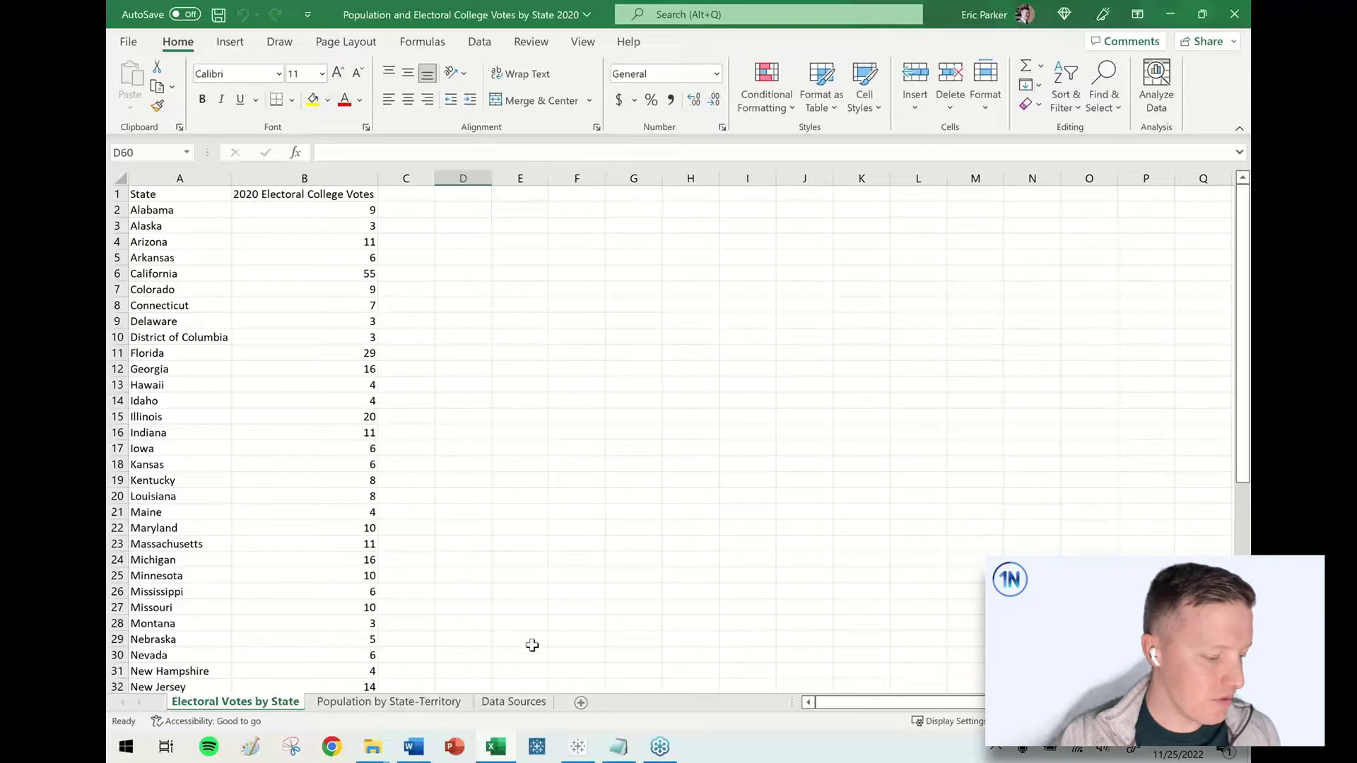
pyautogui.click(578, 746)
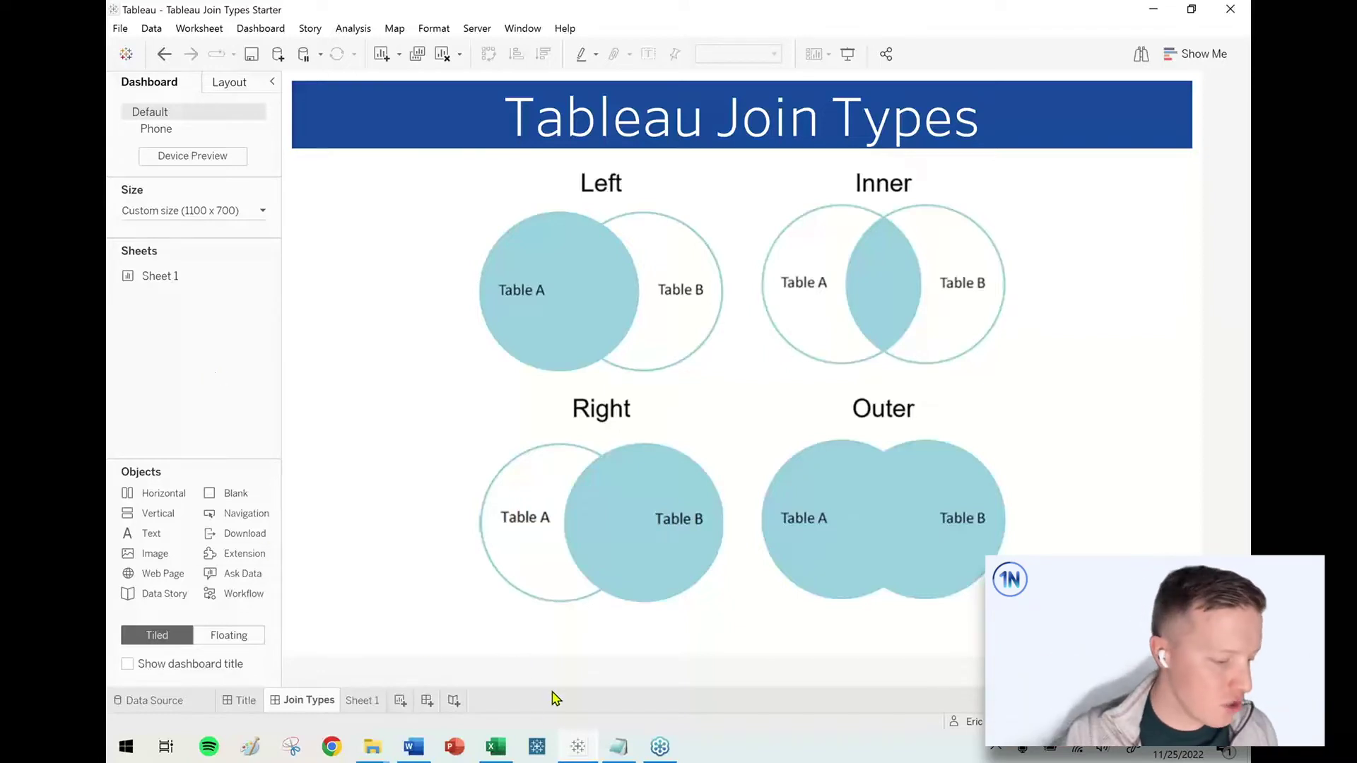
# Switch to Excel and flip from Population by State-Territory back to Electoral Votes by State.
pyautogui.click(508, 742)
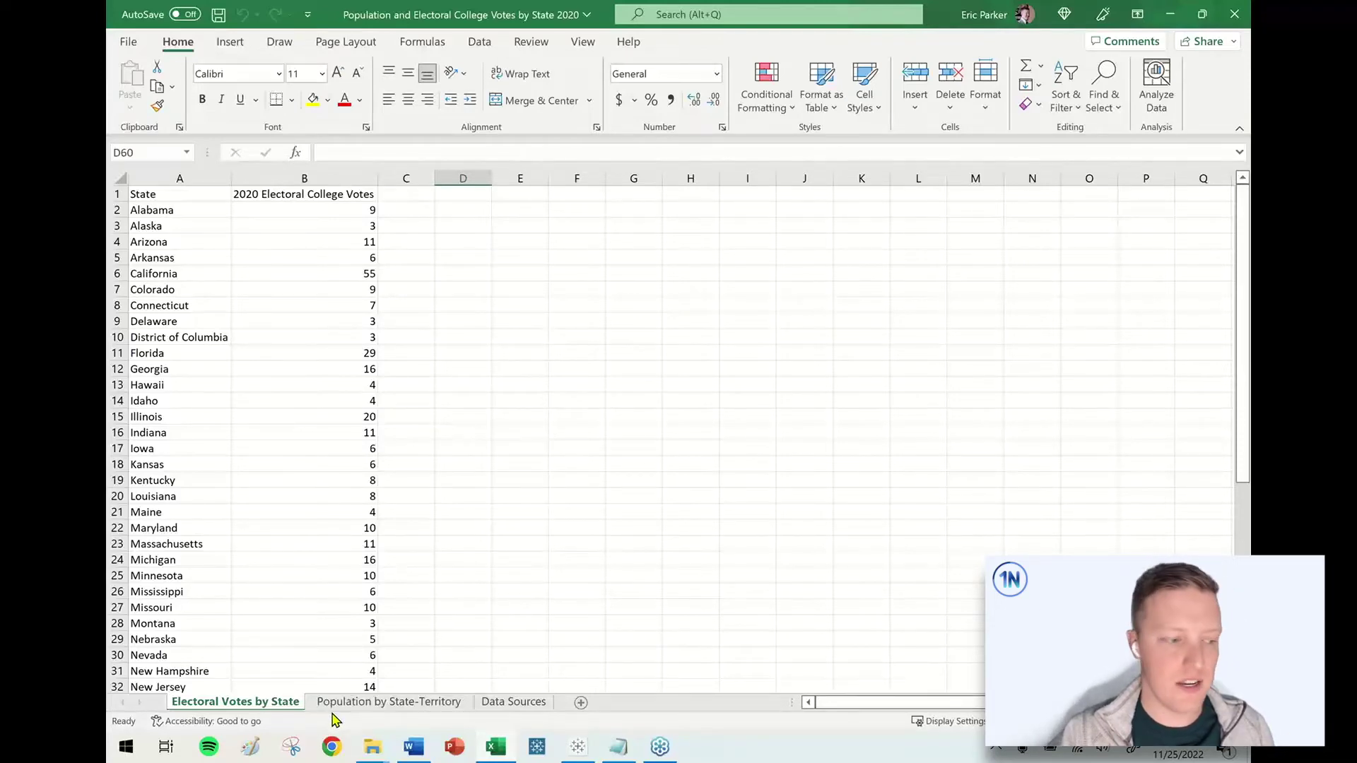
pyautogui.click(359, 704)
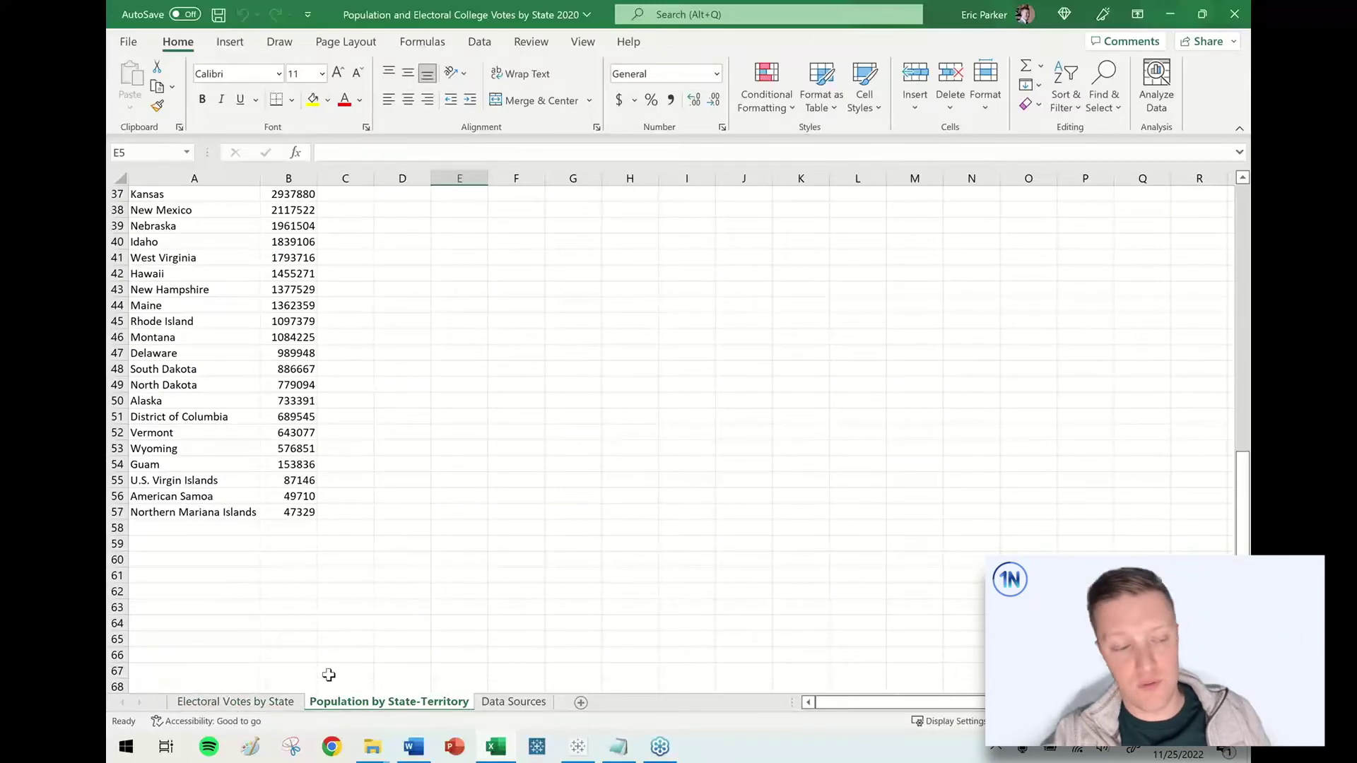
pyautogui.click(274, 706)
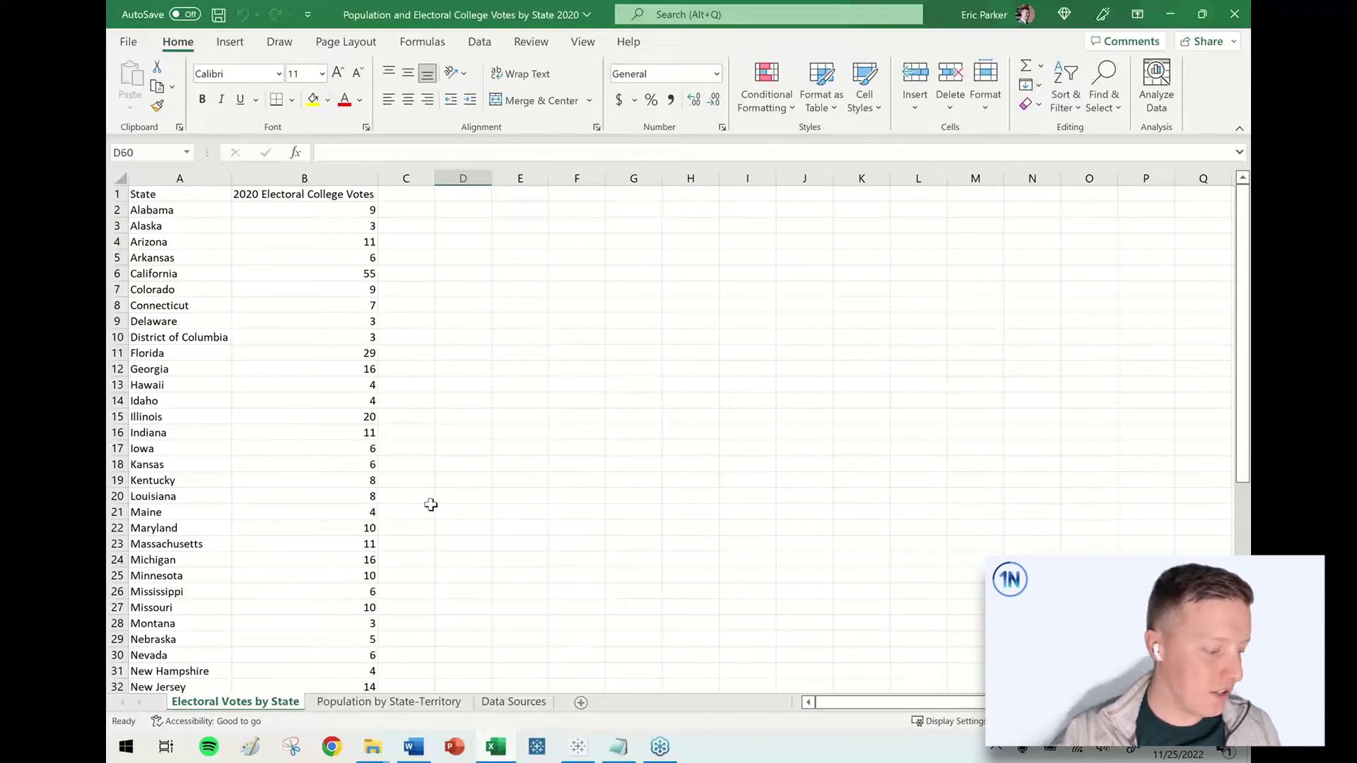
pyautogui.moveTo(582, 271); pyautogui.dragTo(580, 335)
pyautogui.moveTo(641, 296)
pyautogui.mouseDown()
pyautogui.moveTo(694, 300)
pyautogui.moveTo(742, 272)
pyautogui.moveTo(747, 325)
pyautogui.mouseUp()
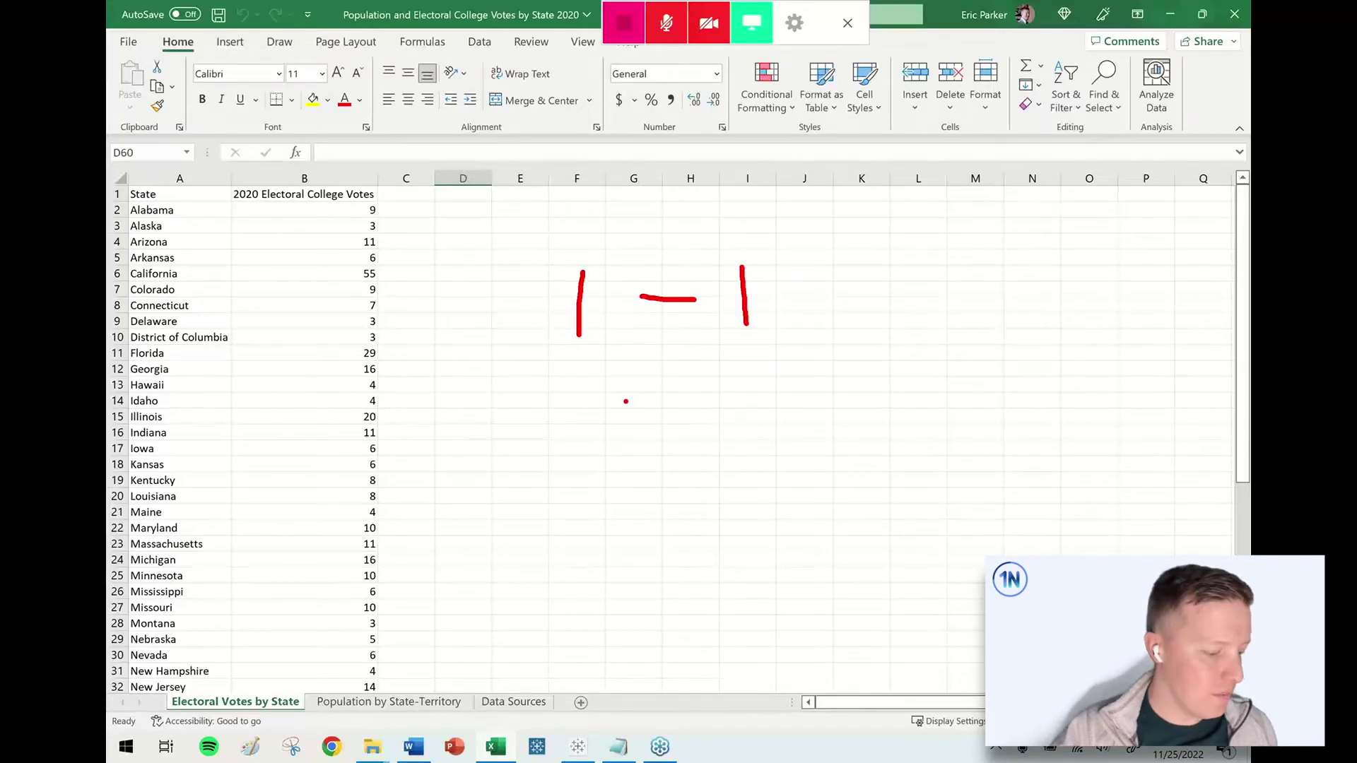
pyautogui.write('tMant')
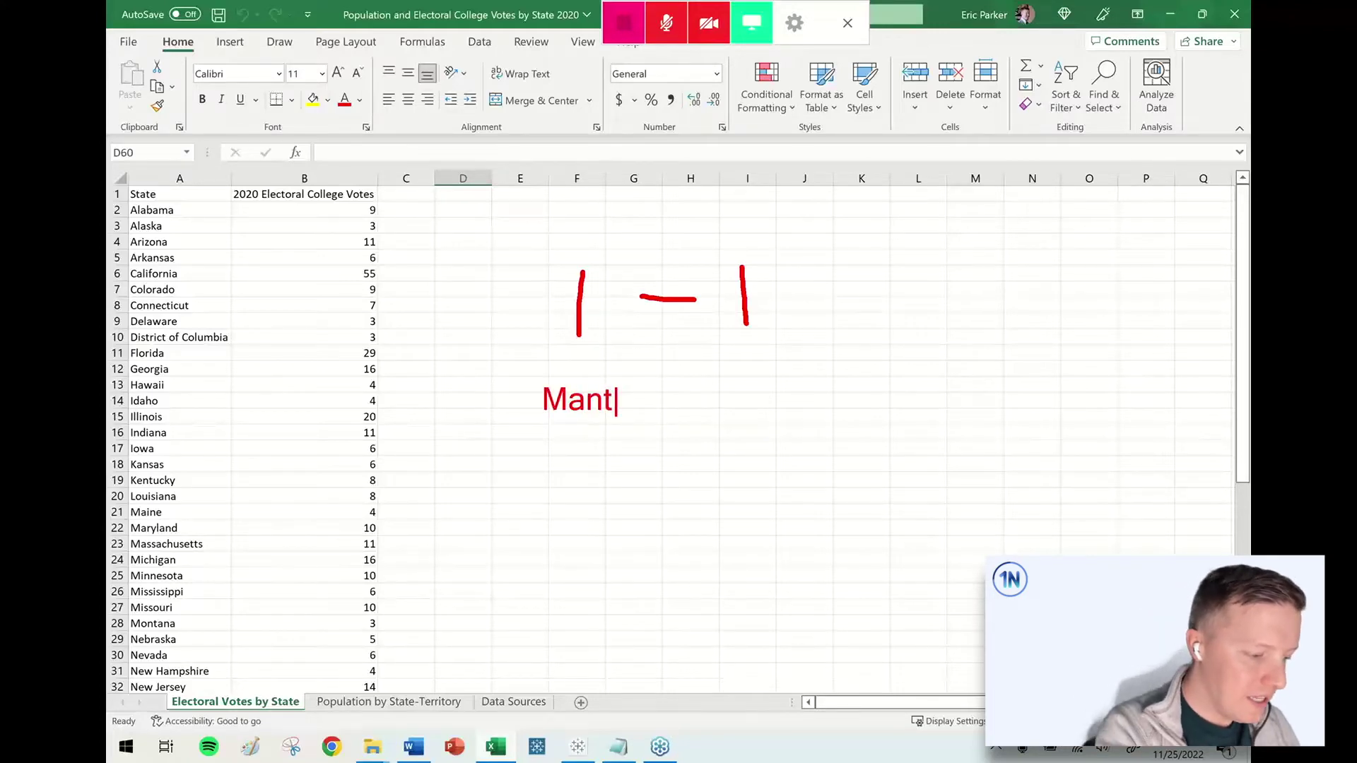
pyautogui.press('BackSpace')
pyautogui.write('y to One')
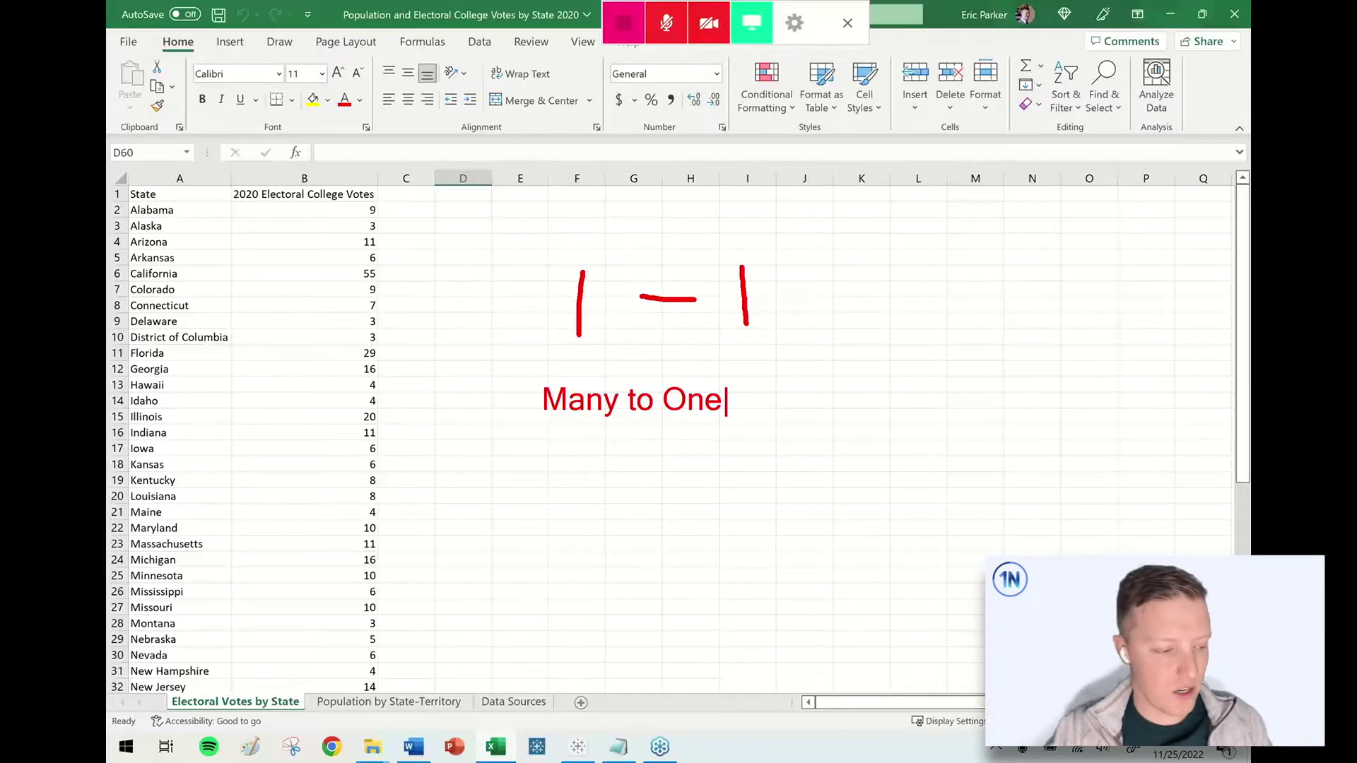
pyautogui.press('Return')
pyautogui.write('Many to M')
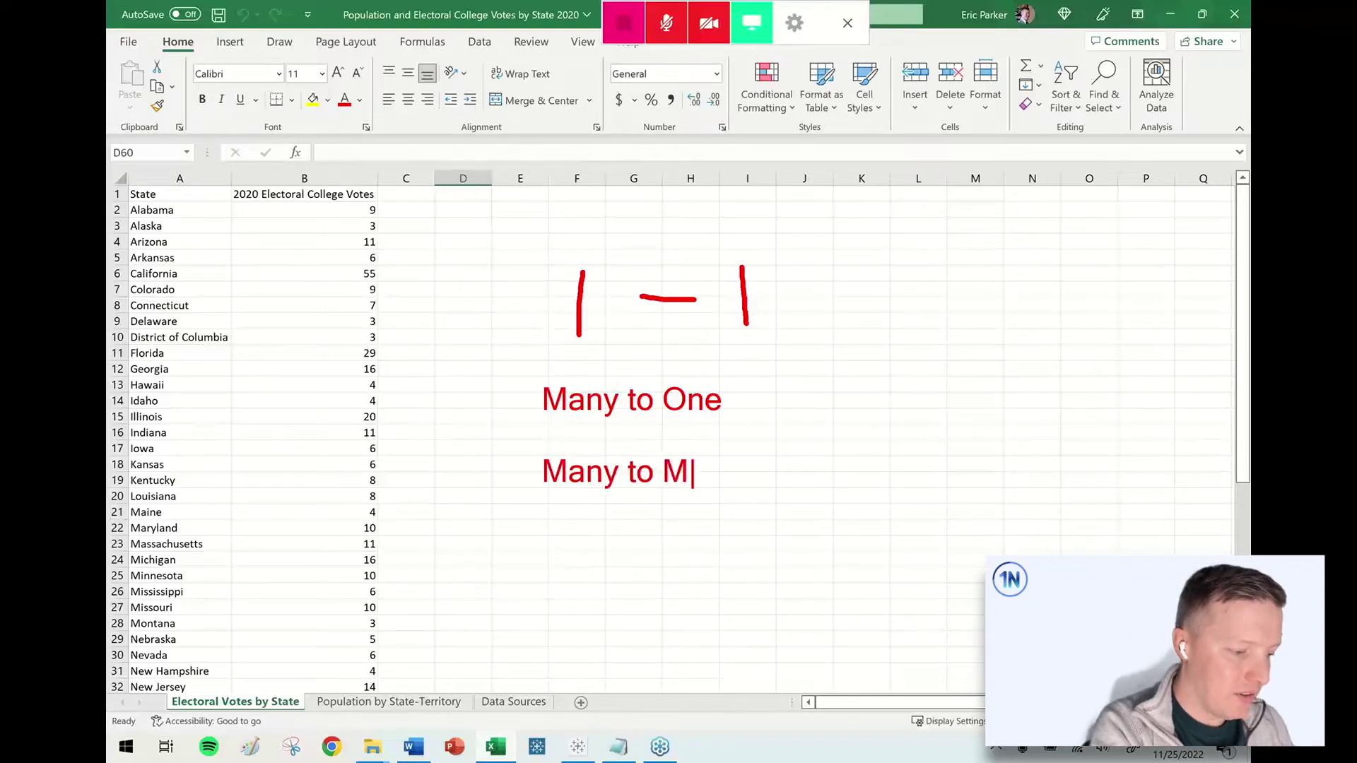
pyautogui.write('any')
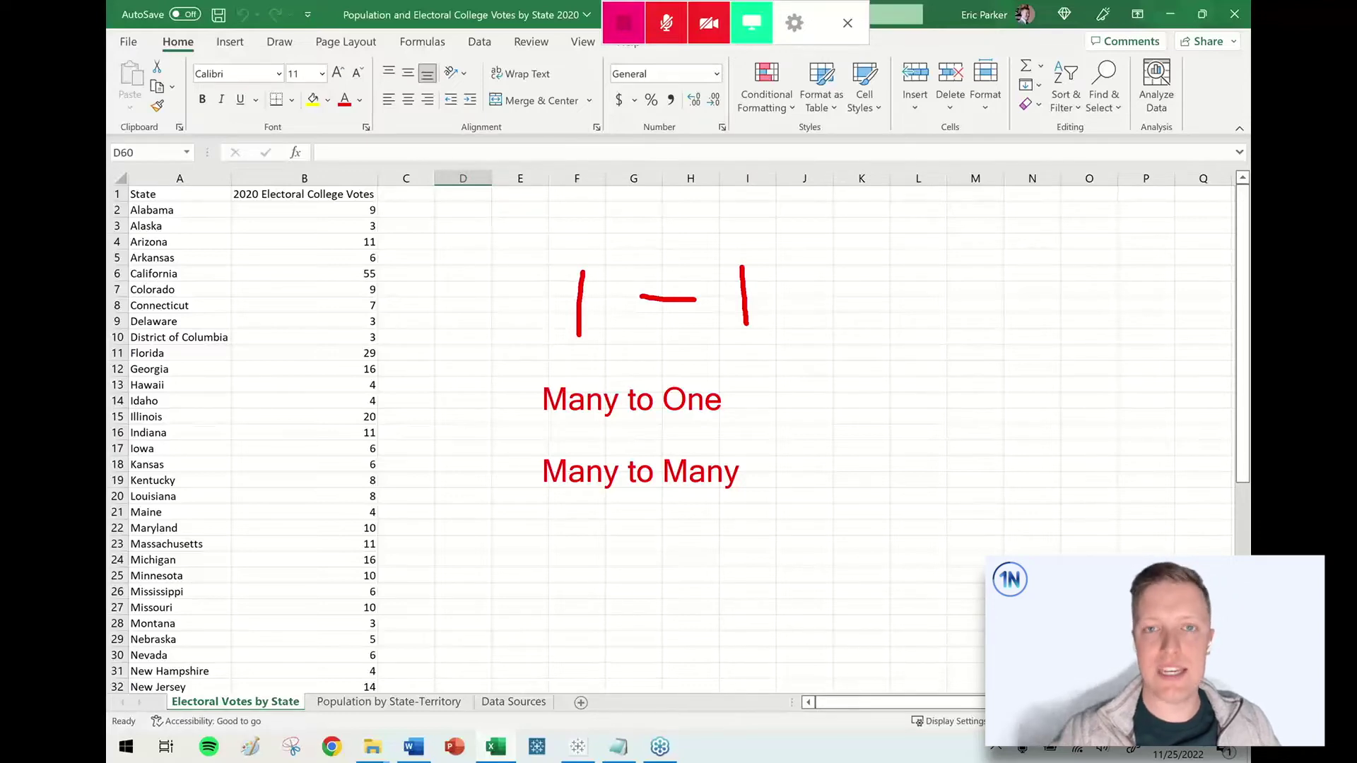
pyautogui.moveTo(799, 223)
pyautogui.mouseDown()
pyautogui.moveTo(453, 247)
pyautogui.moveTo(778, 188)
pyautogui.moveTo(721, 180)
pyautogui.mouseUp()
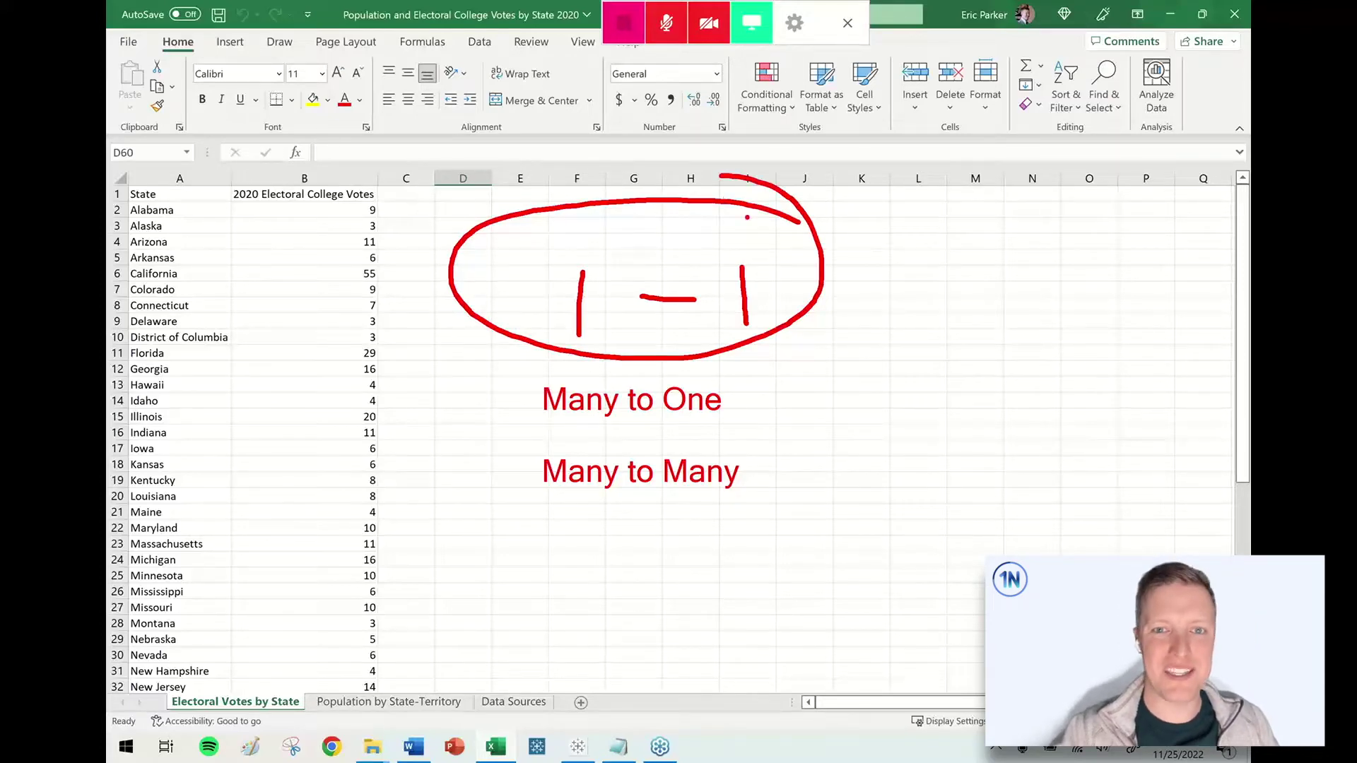
pyautogui.press('Escape')
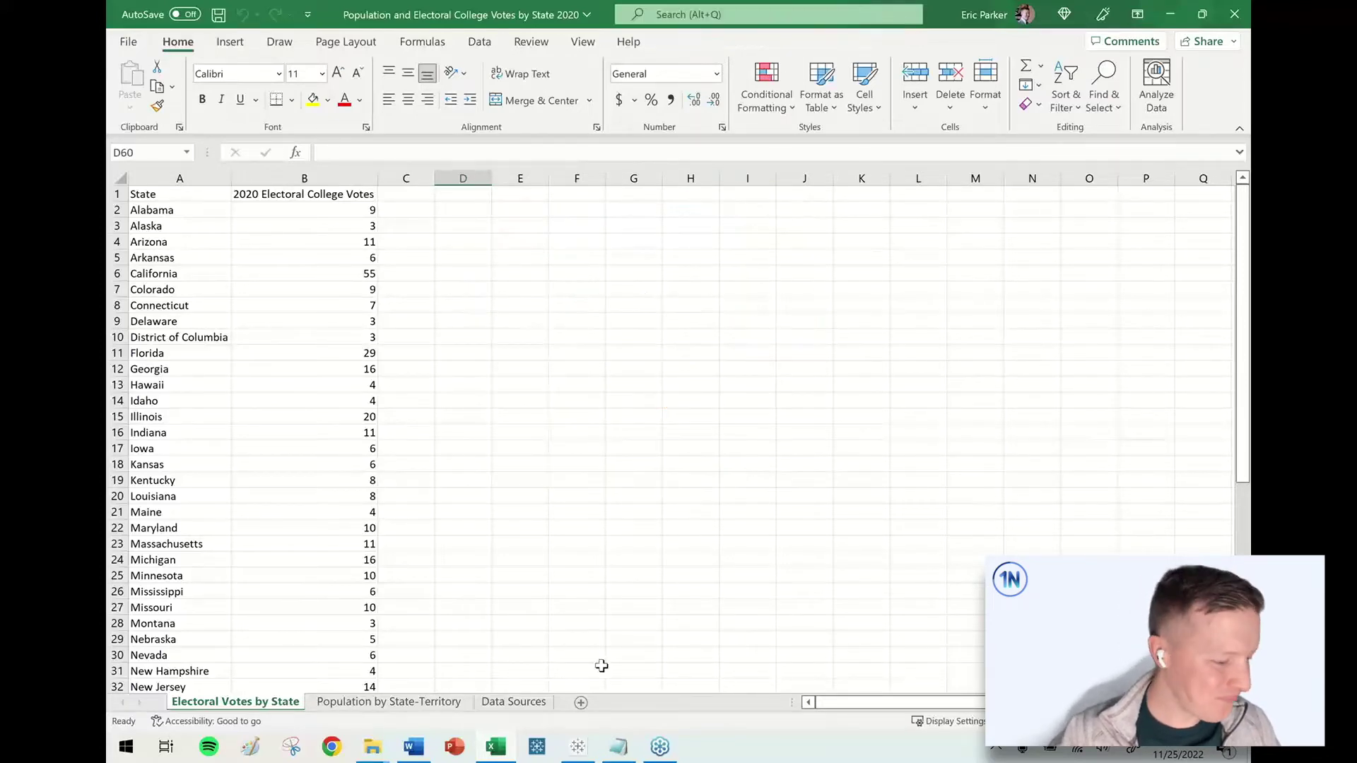
# Switch back to Tableau via the taskbar preview and open the empty Sheet 1 worksheet.
pyautogui.moveTo(578, 749)
pyautogui.click(537, 668)
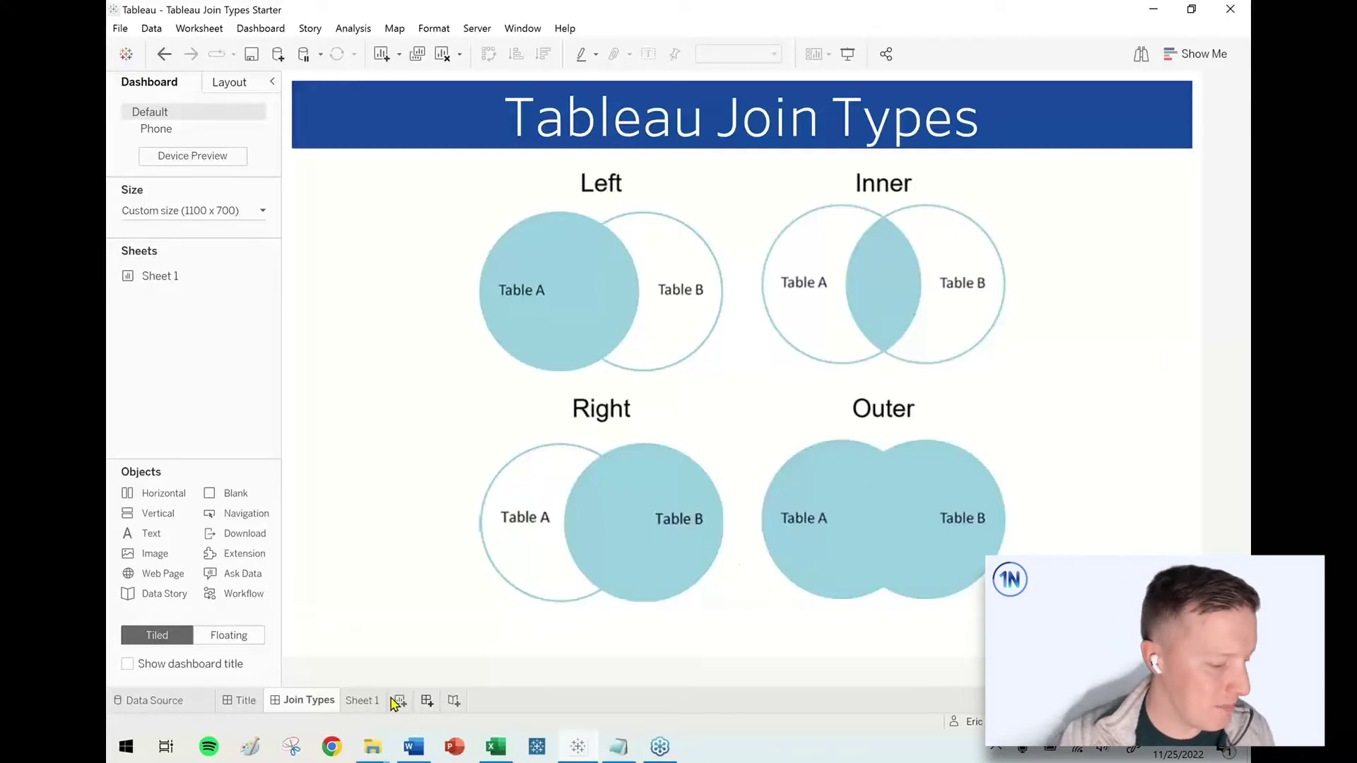
pyautogui.click(363, 703)
# Replace Sheet 1's default title with 'What is the breakdown of population vs. Electoral College votes by state?'.
pyautogui.doubleClick(452, 149)
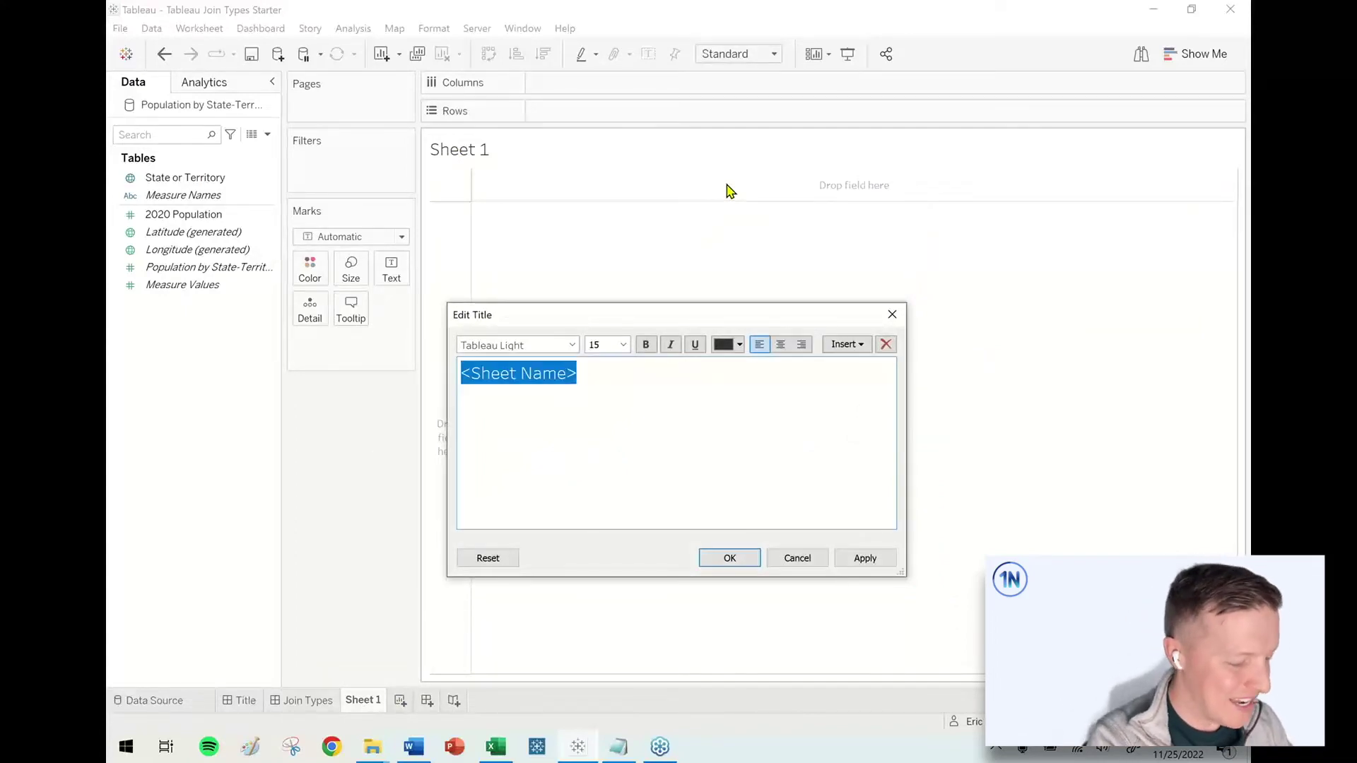
pyautogui.write('Which states ')
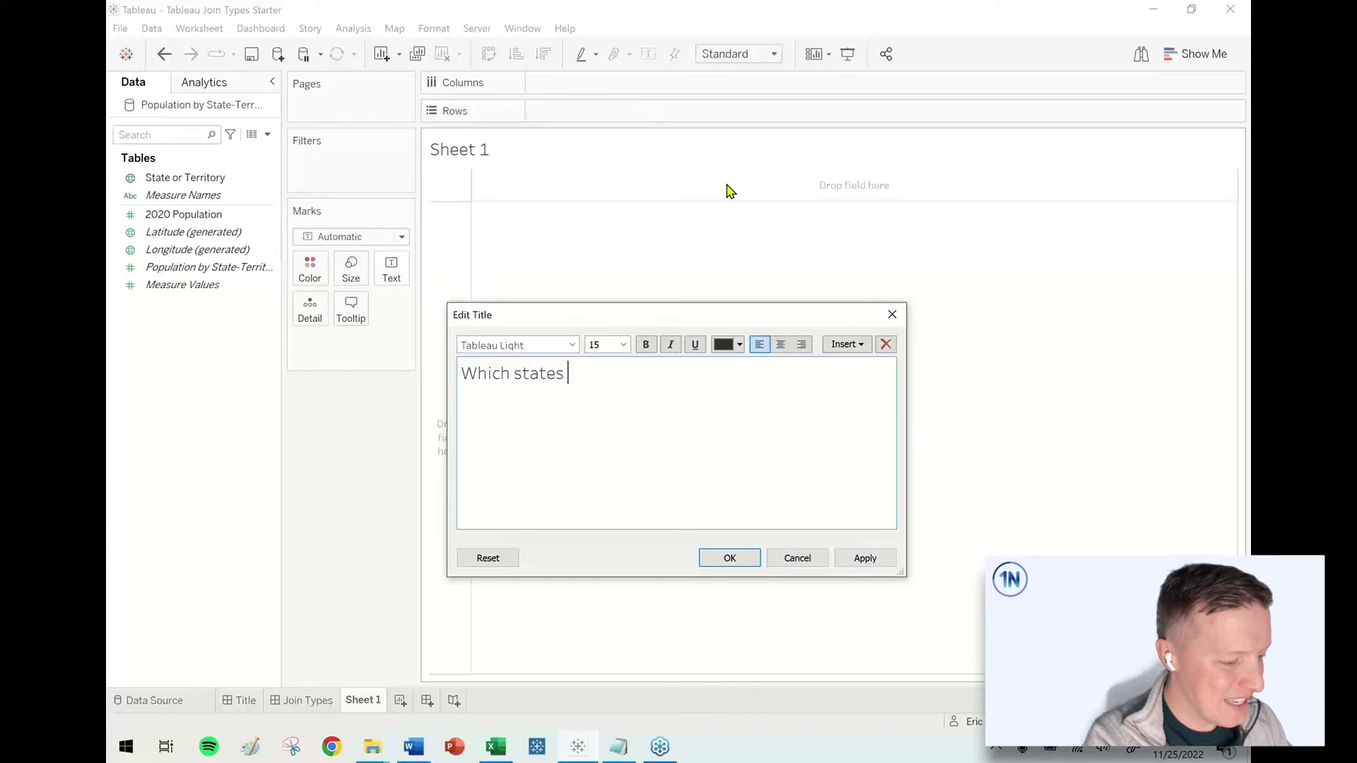
pyautogui.write('ha')
pyautogui.hotkey('ctrl', 'a')
pyautogui.write('Wha')
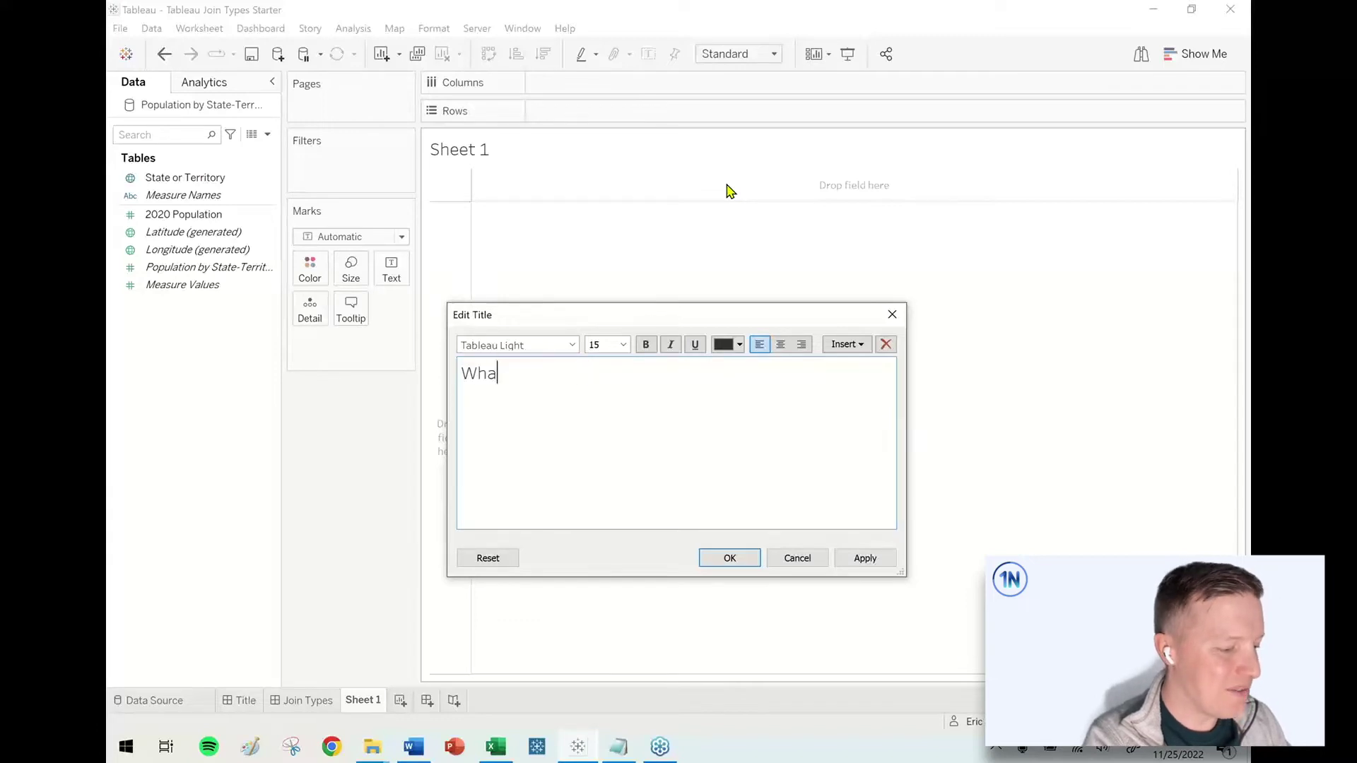
pyautogui.write('t is the b')
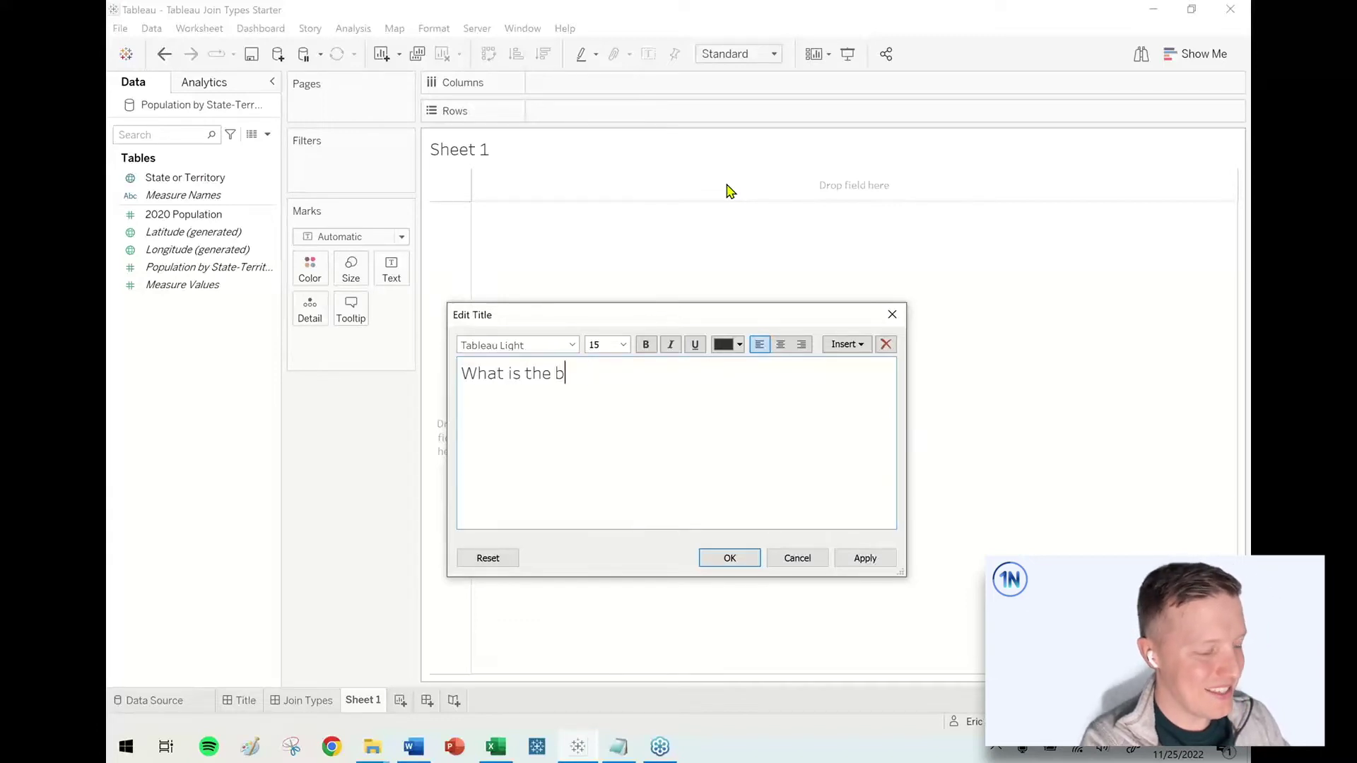
pyautogui.write('reakdown of popu')
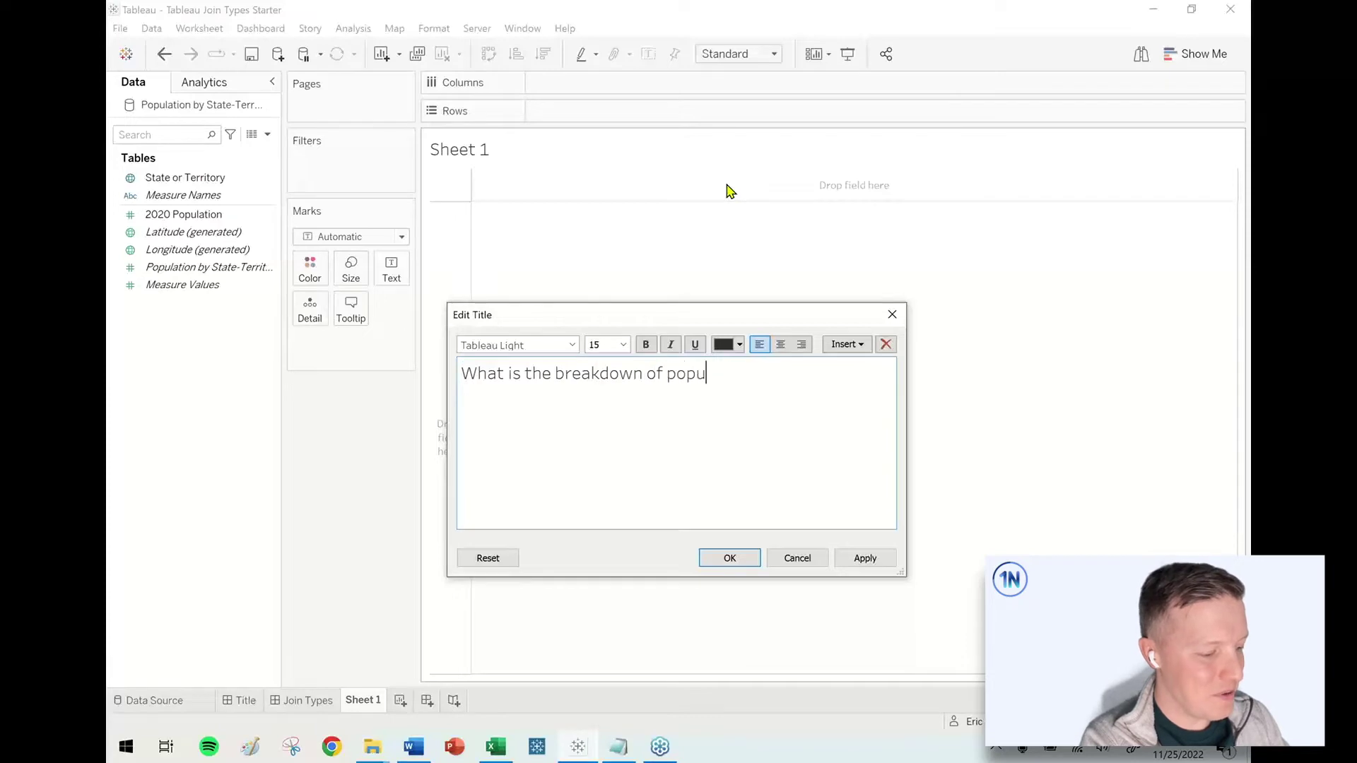
pyautogui.write('lation vs. Electr')
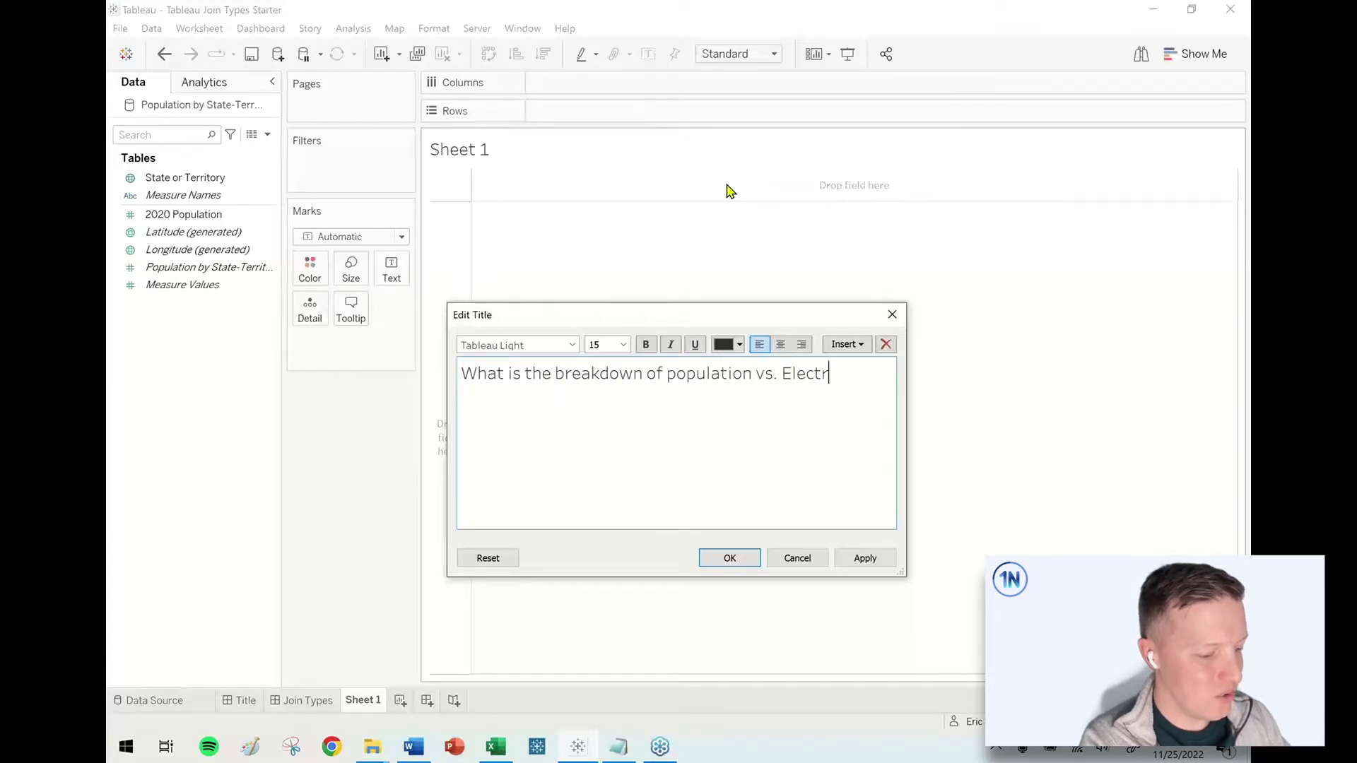
pyautogui.write('olral C')
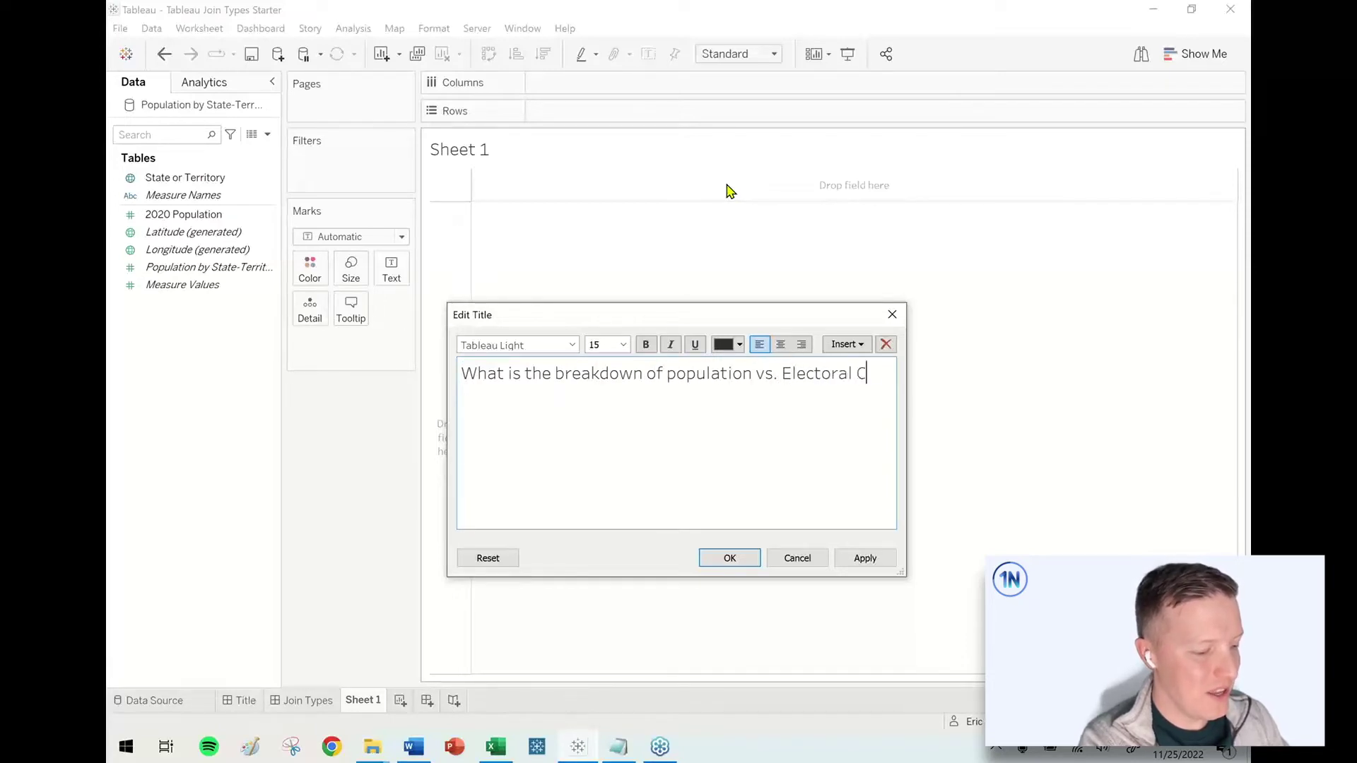
pyautogui.write('ollege votes bty')
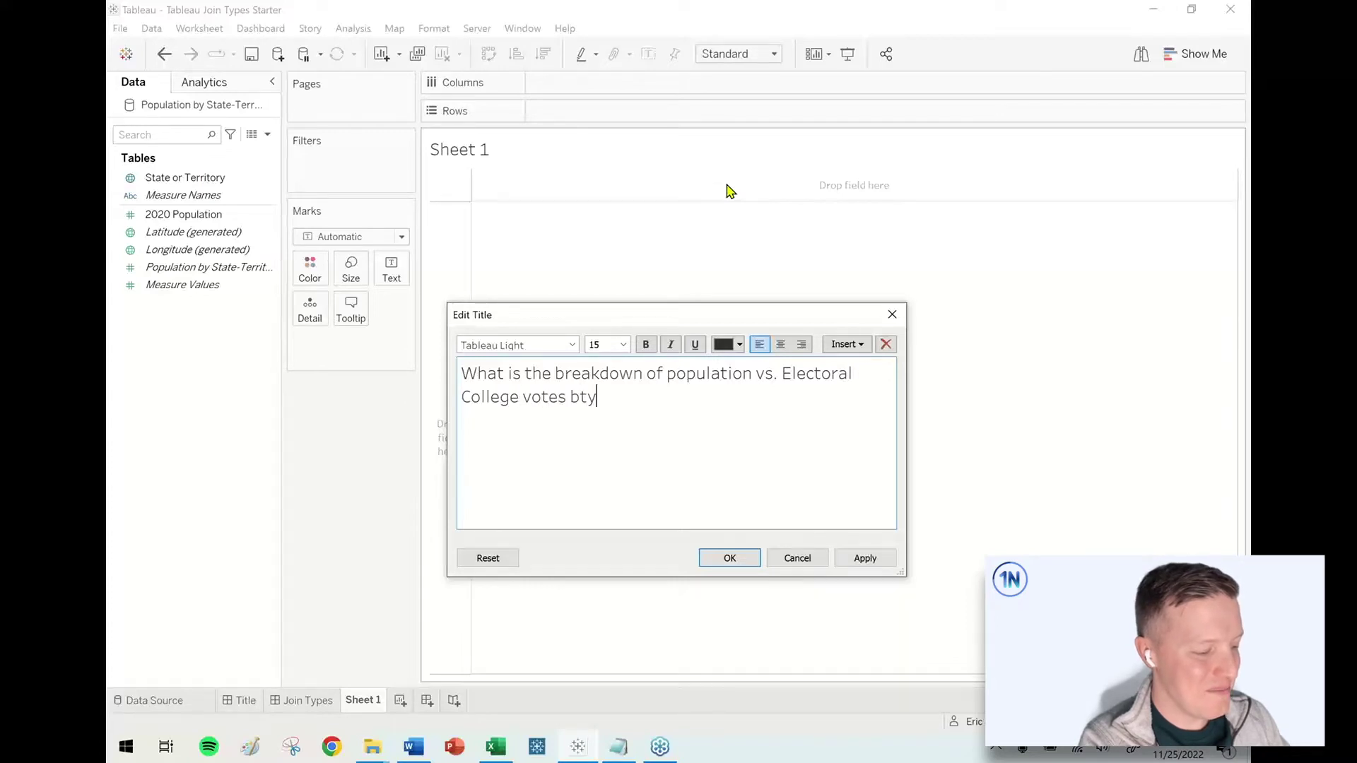
pyautogui.press('BackSpace')
pyautogui.press('BackSpace')
pyautogui.write('y state?')
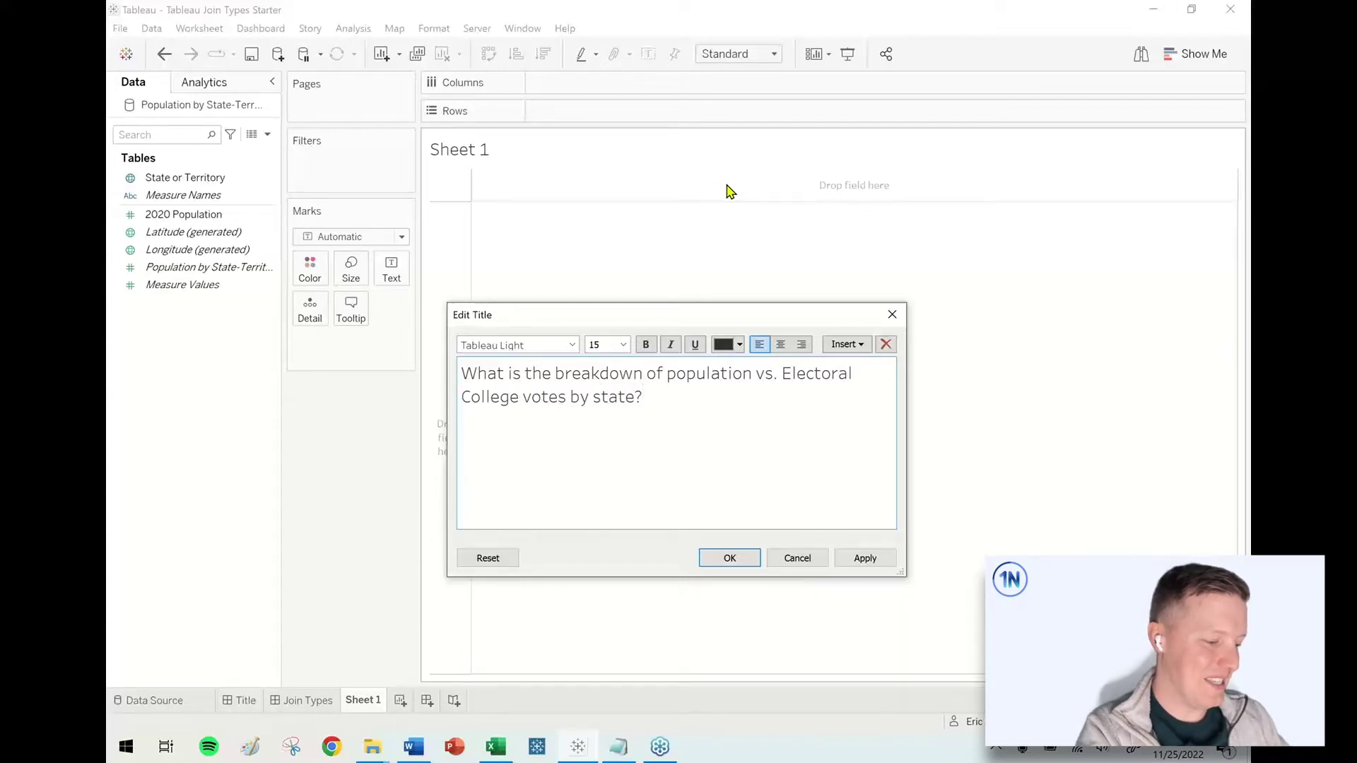
pyautogui.click(733, 561)
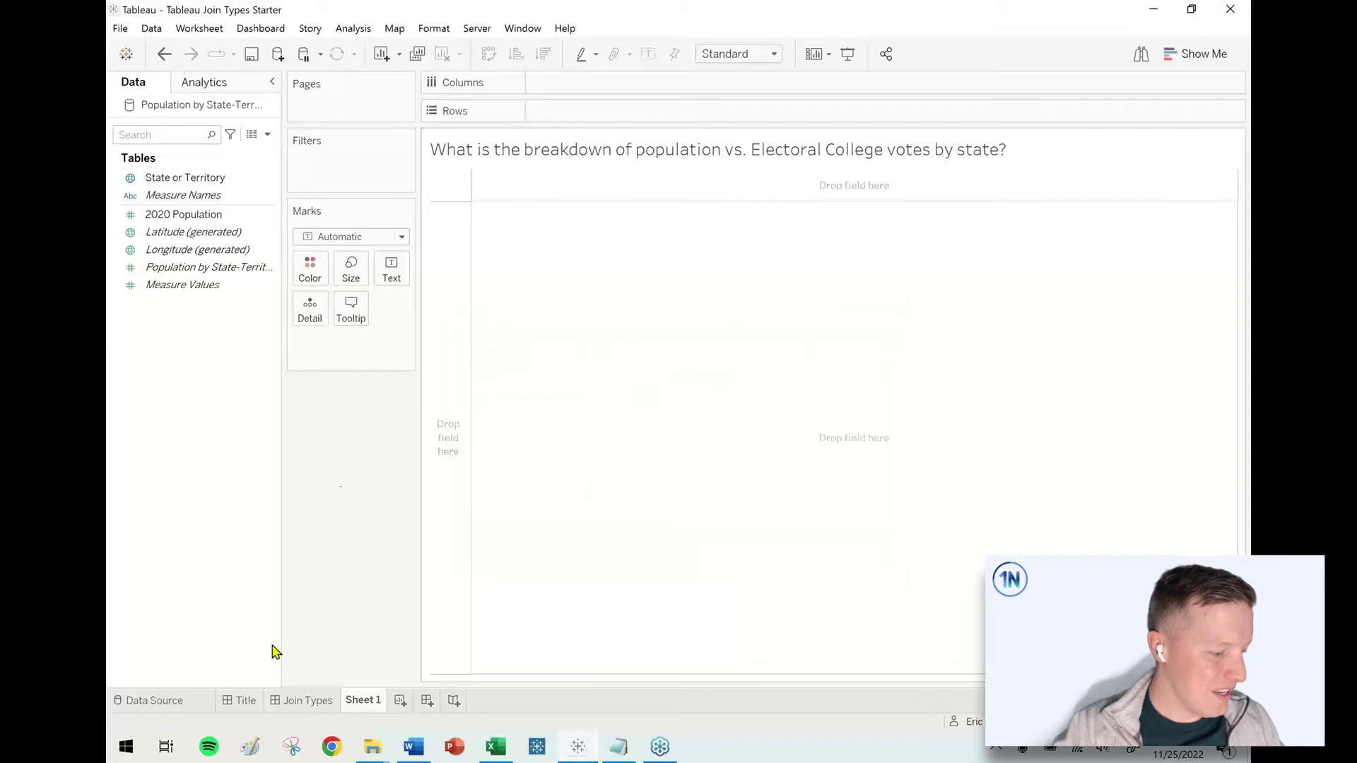
# Check the 56-row Population by State-Territory table on the Data Source page, then return to Sheet 1.
pyautogui.click(176, 699)
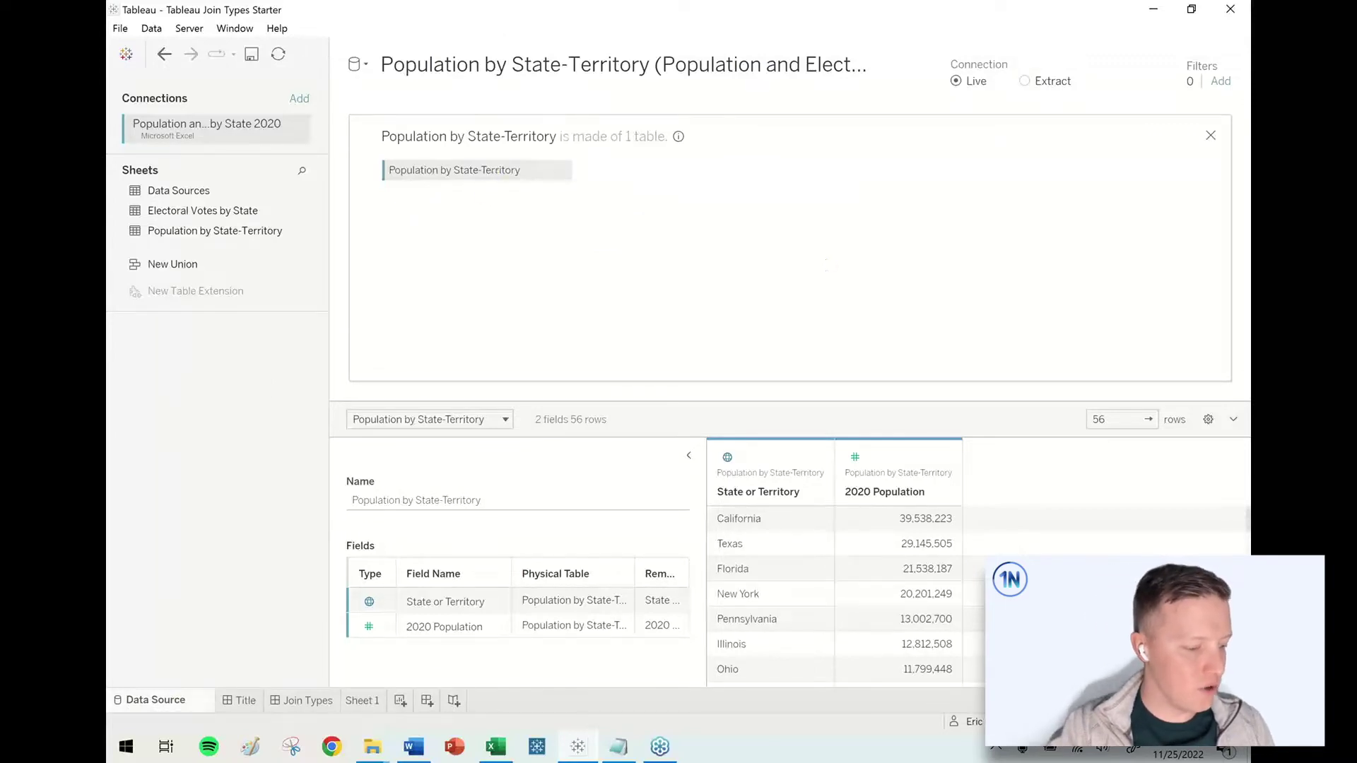
pyautogui.moveTo(1068, 393)
pyautogui.mouseDown()
pyautogui.moveTo(1097, 421)
pyautogui.moveTo(1199, 447)
pyautogui.mouseUp()
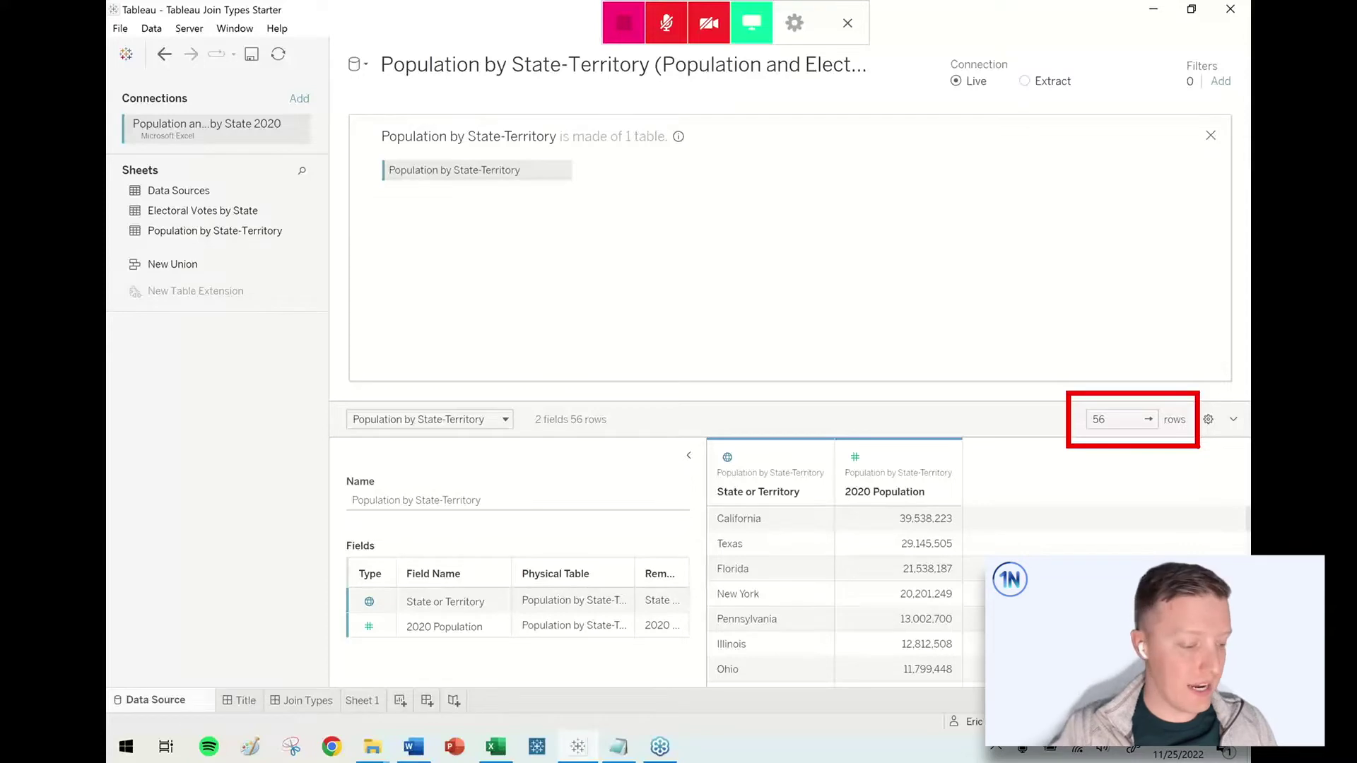
pyautogui.press('Escape')
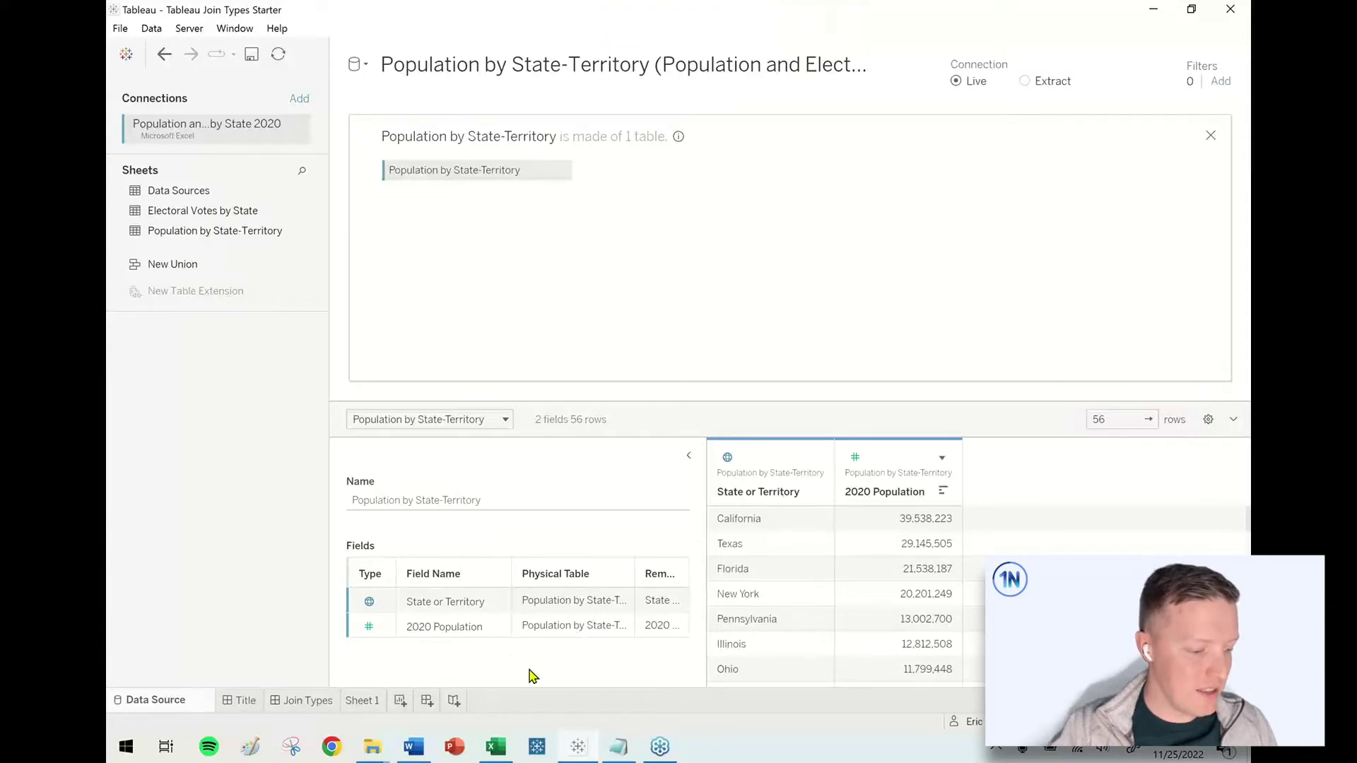
pyautogui.click(373, 706)
# Widen the Data pane to read full names and select Population by State-Territory (Count).
pyautogui.click(211, 235)
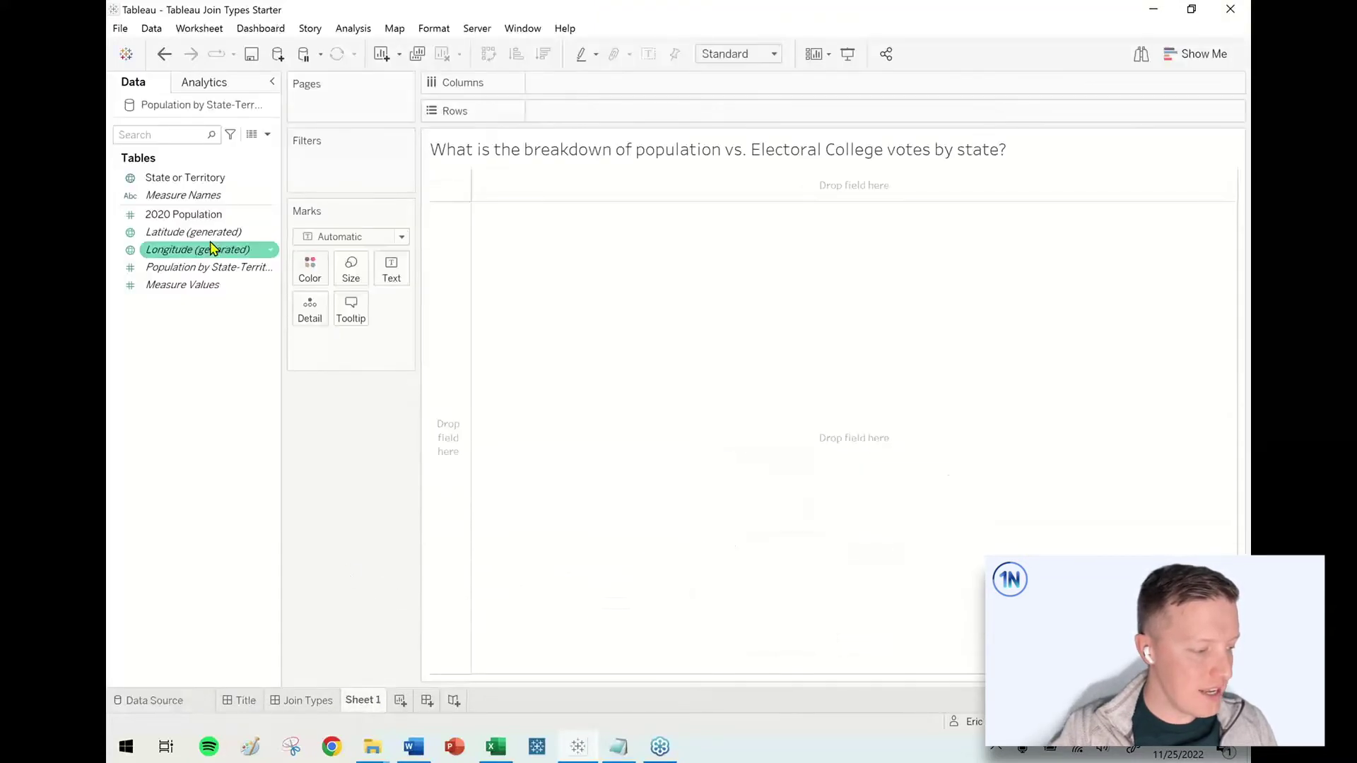
pyautogui.click(288, 277)
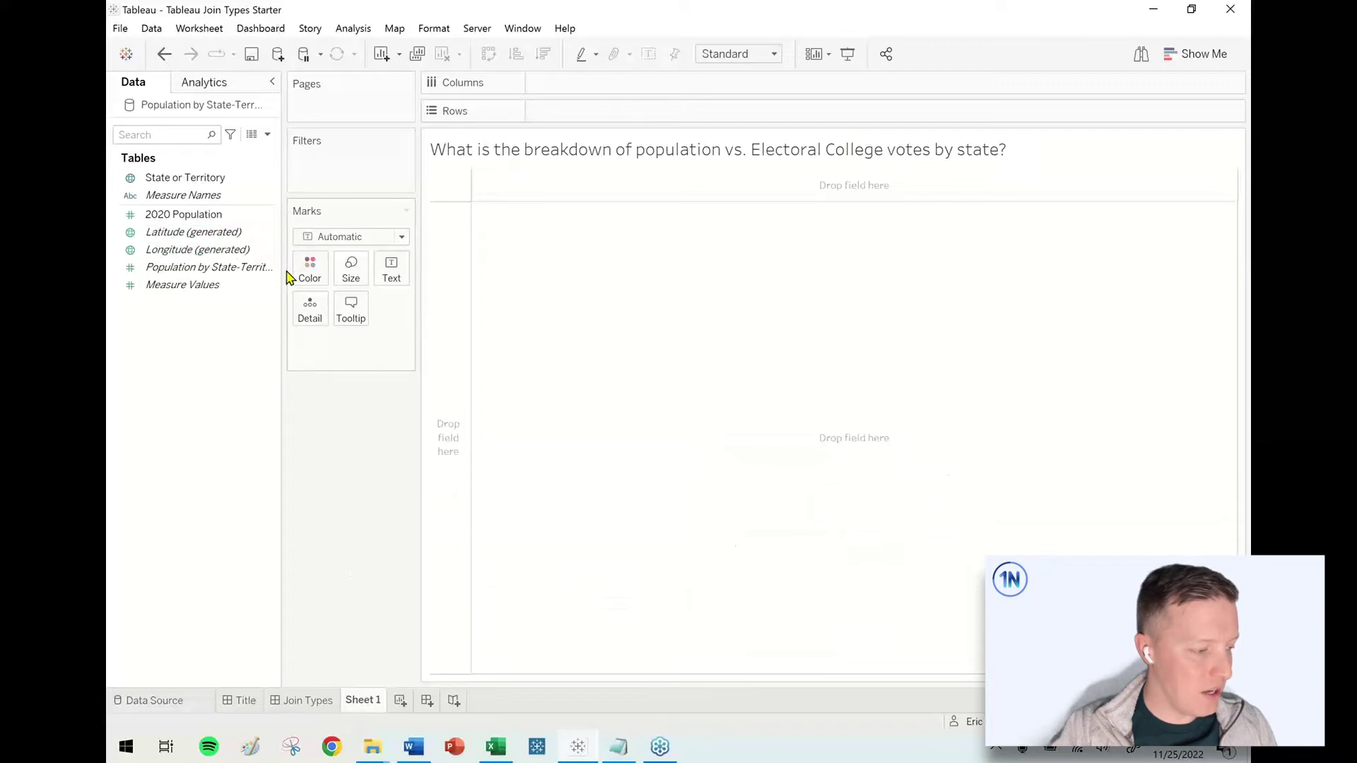
pyautogui.moveTo(289, 277); pyautogui.dragTo(348, 276)
pyautogui.click(297, 271)
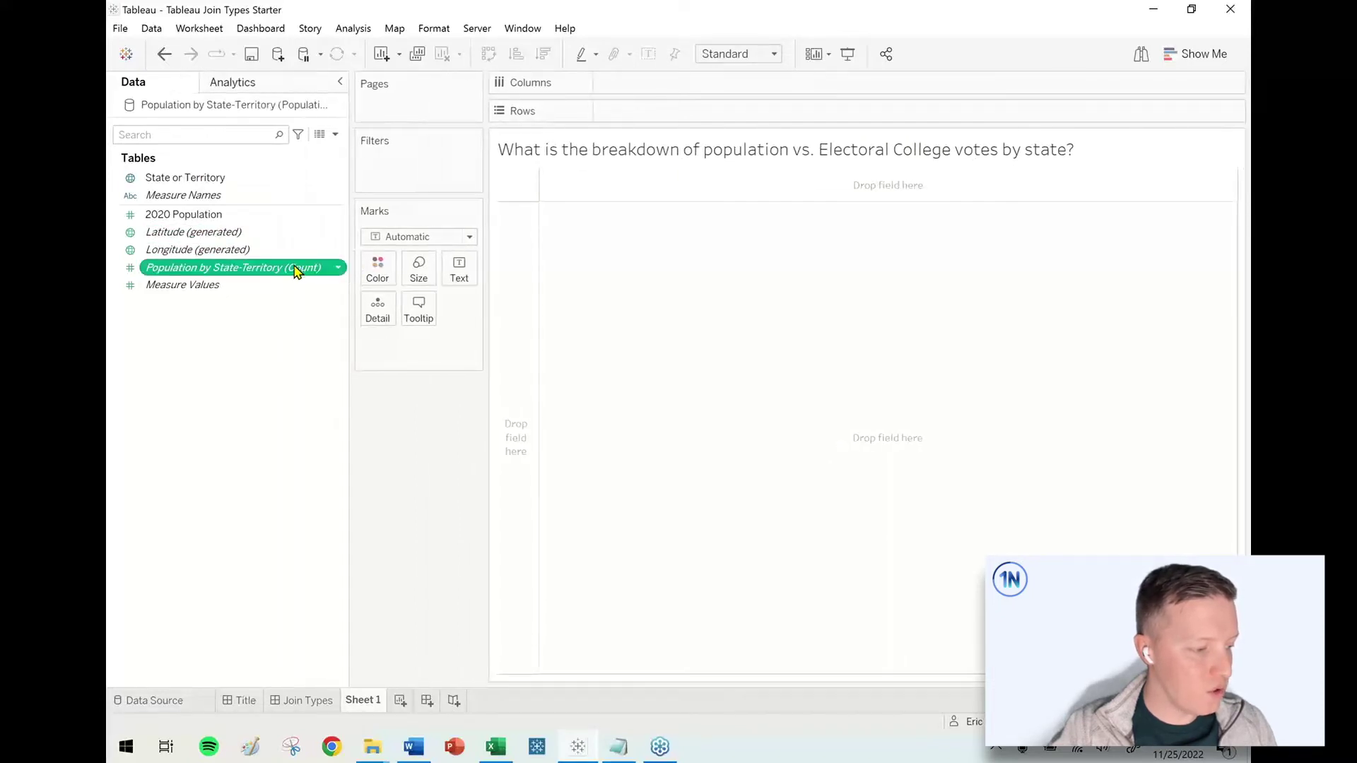
pyautogui.click(297, 277)
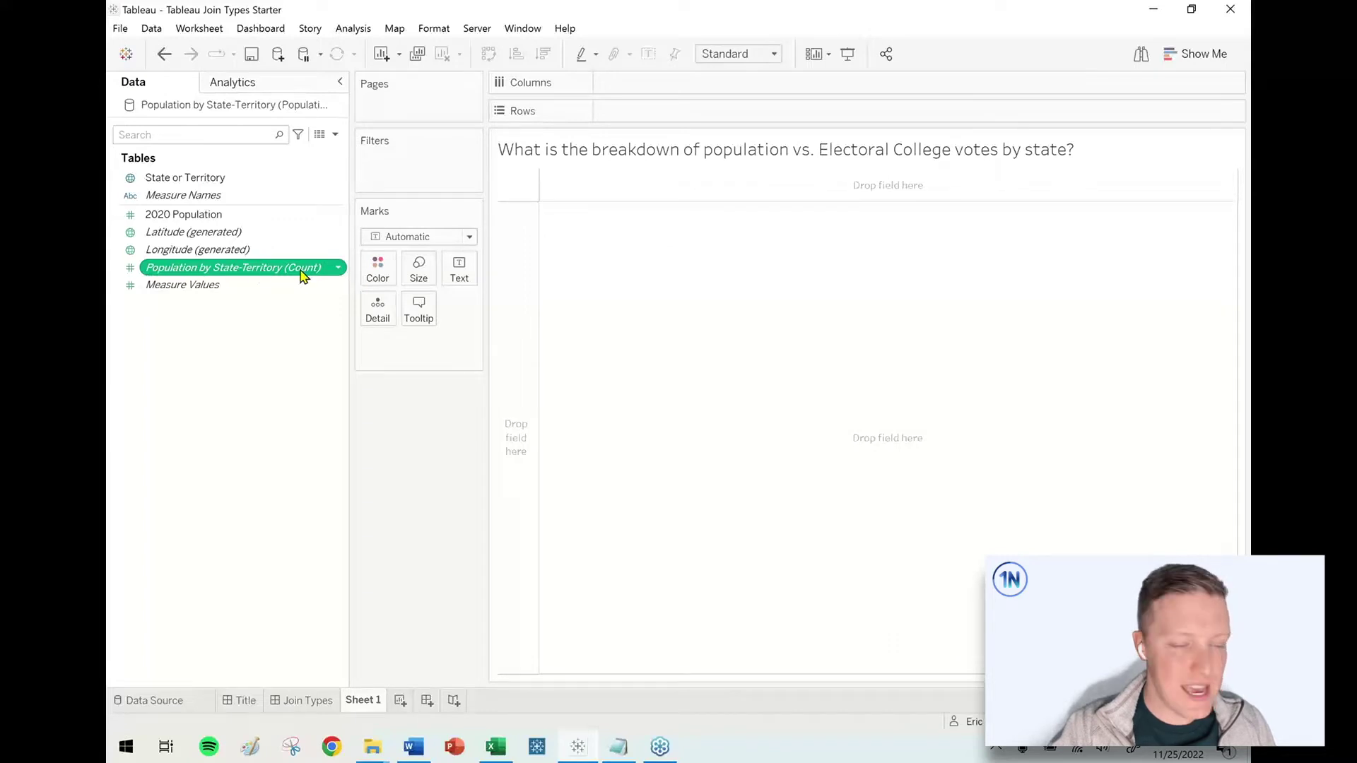
pyautogui.moveTo(301, 276)
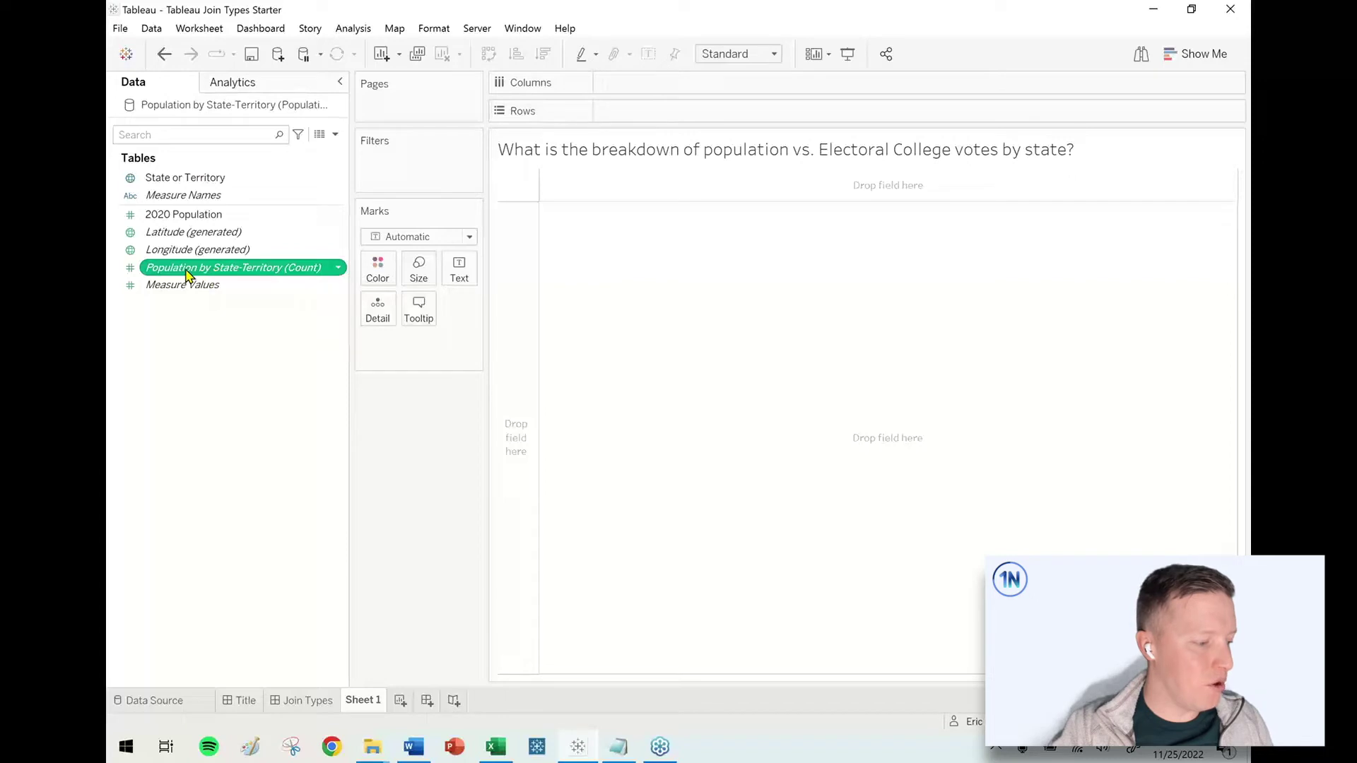
# Drop the Count field on Text to show 56, then go to the Data Source page.
pyautogui.moveTo(188, 276); pyautogui.dragTo(456, 272)
pyautogui.moveTo(515, 179)
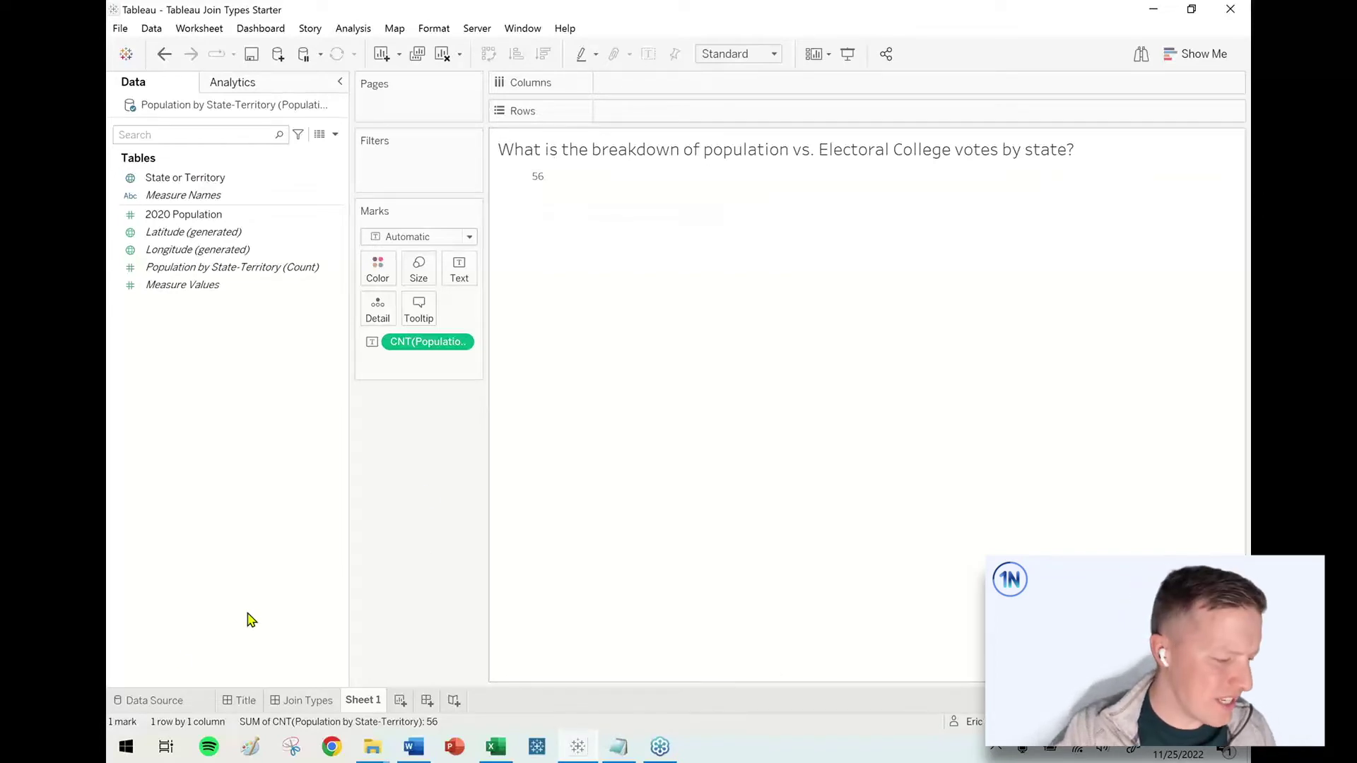
pyautogui.click(164, 701)
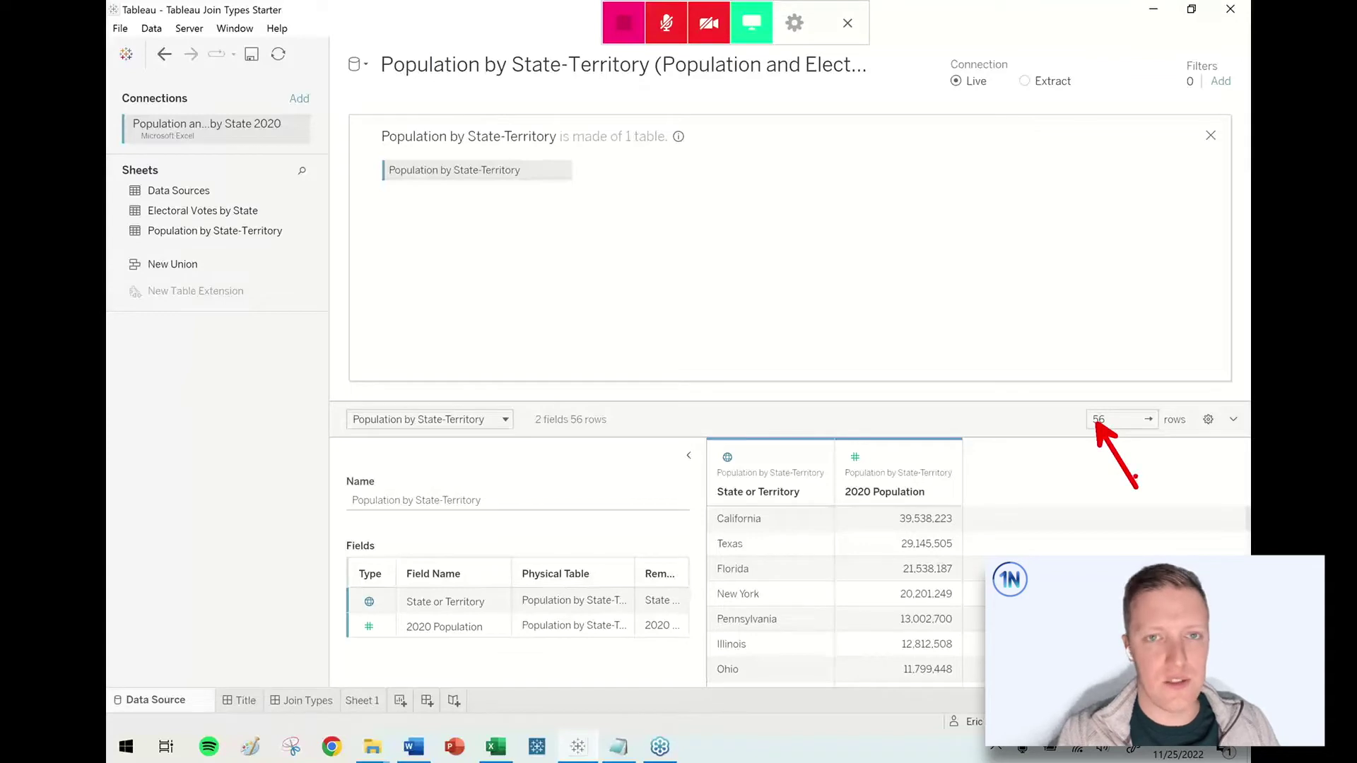
pyautogui.click(361, 701)
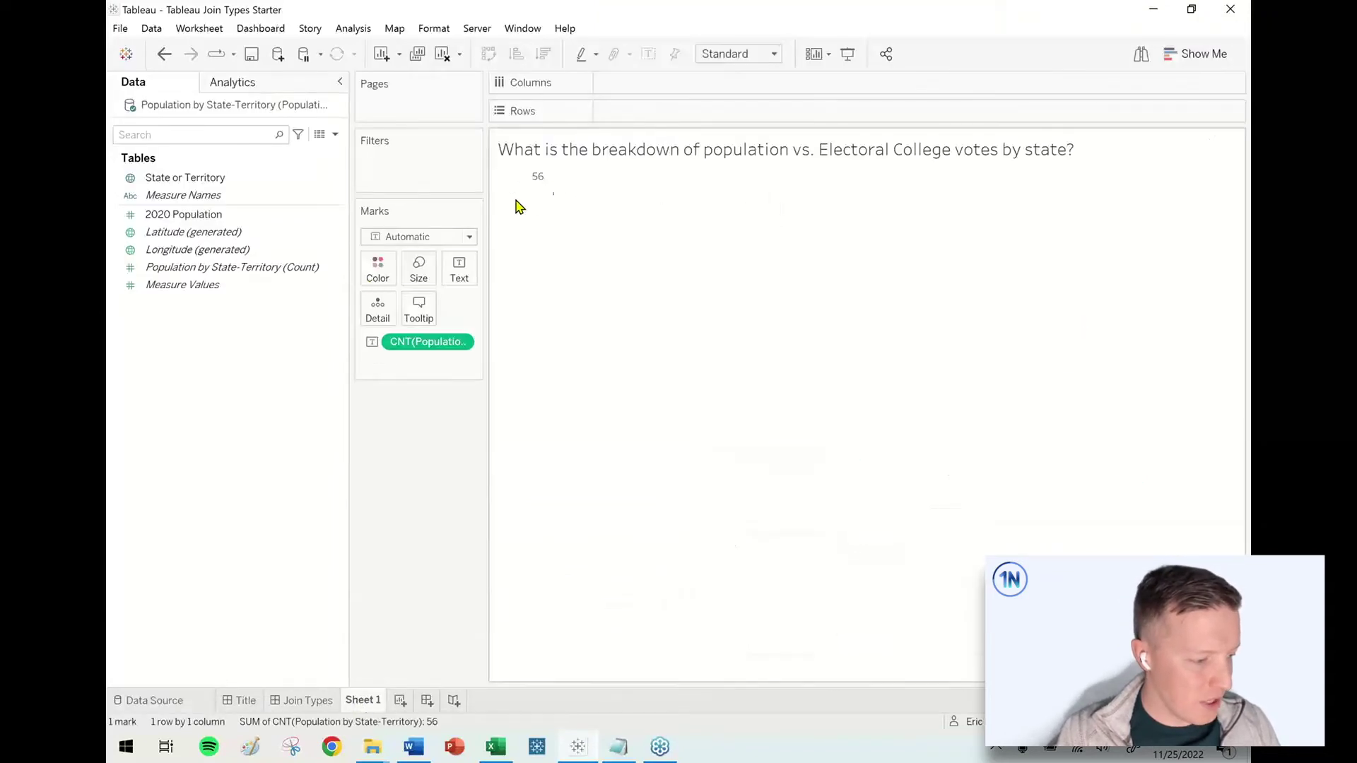
pyautogui.click(186, 703)
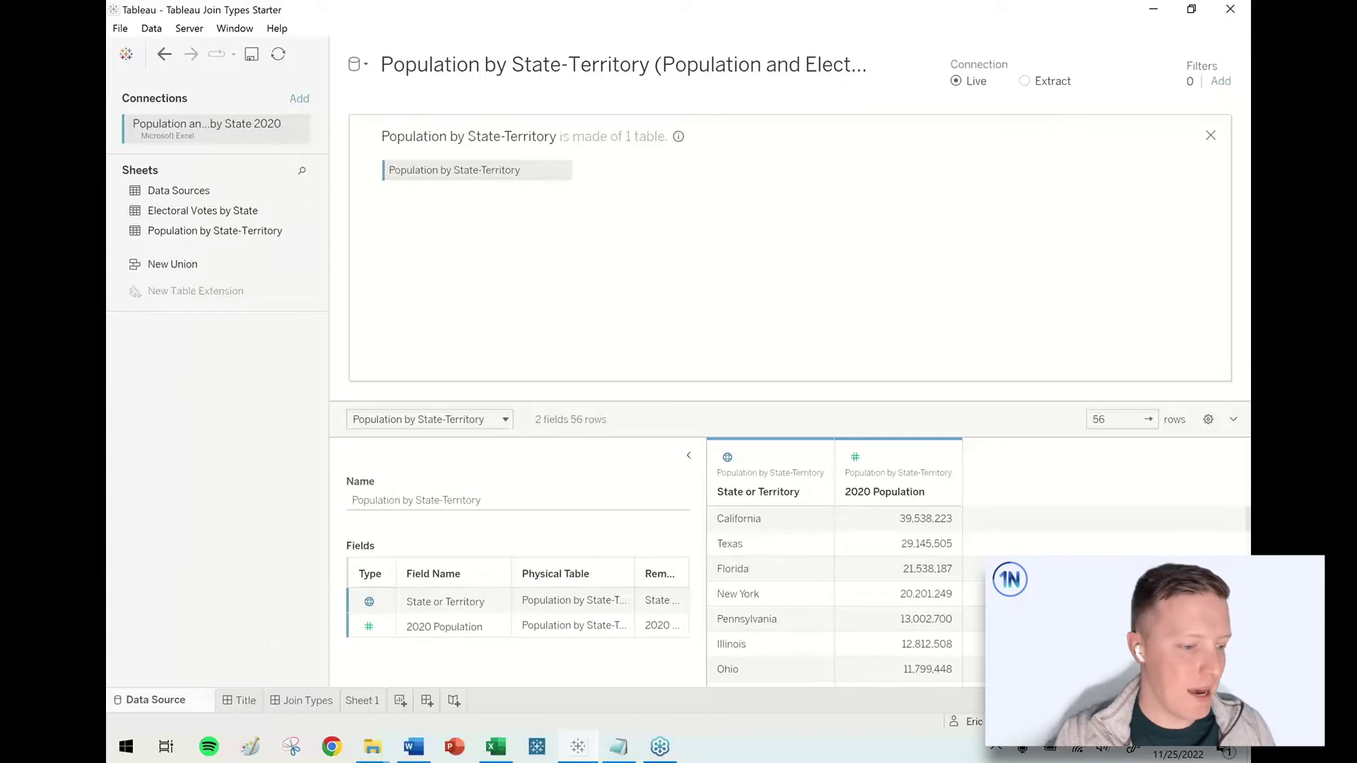
pyautogui.click(1211, 137)
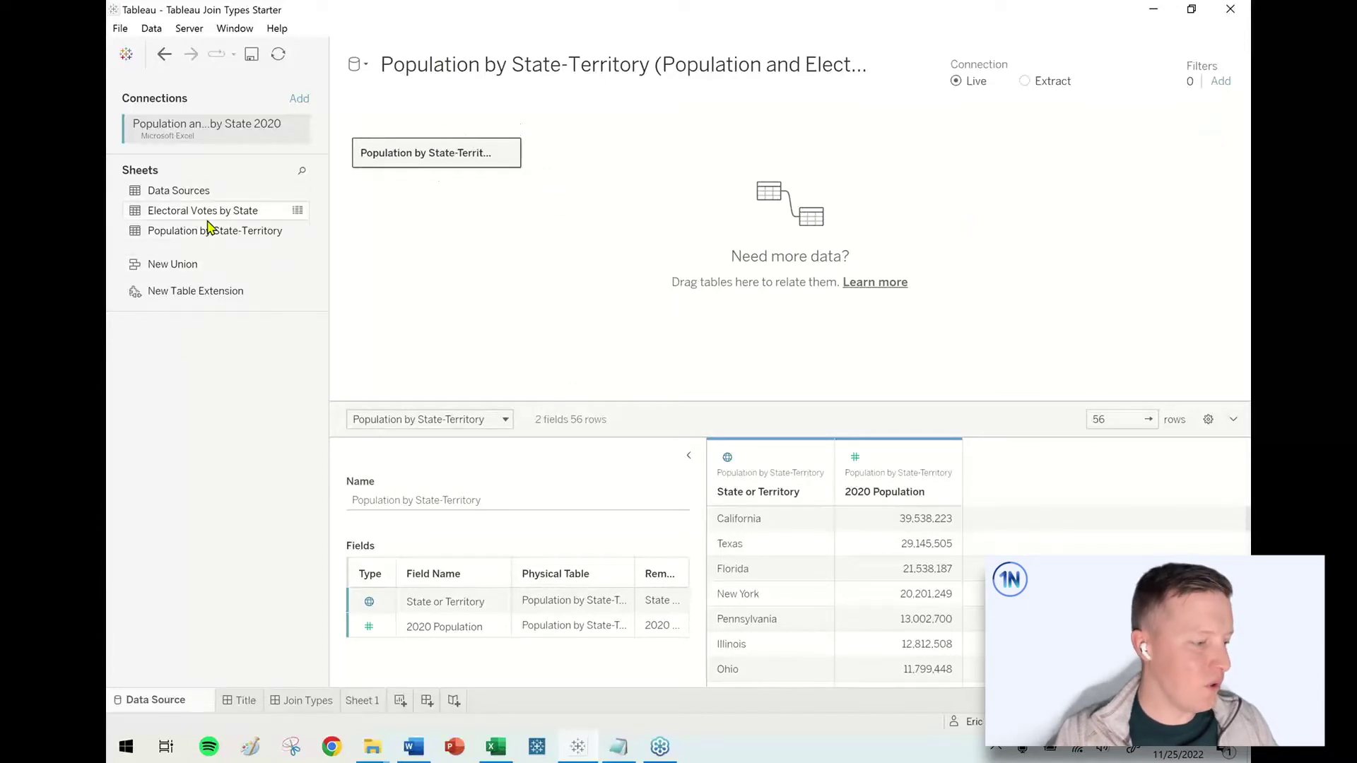
# Drag the Population by State-Territory and Electoral Votes by State tables toward the canvas.
pyautogui.moveTo(164, 232)
pyautogui.mouseDown()
pyautogui.moveTo(357, 262)
pyautogui.moveTo(420, 164)
pyautogui.moveTo(283, 239)
pyautogui.moveTo(164, 240)
pyautogui.mouseUp()
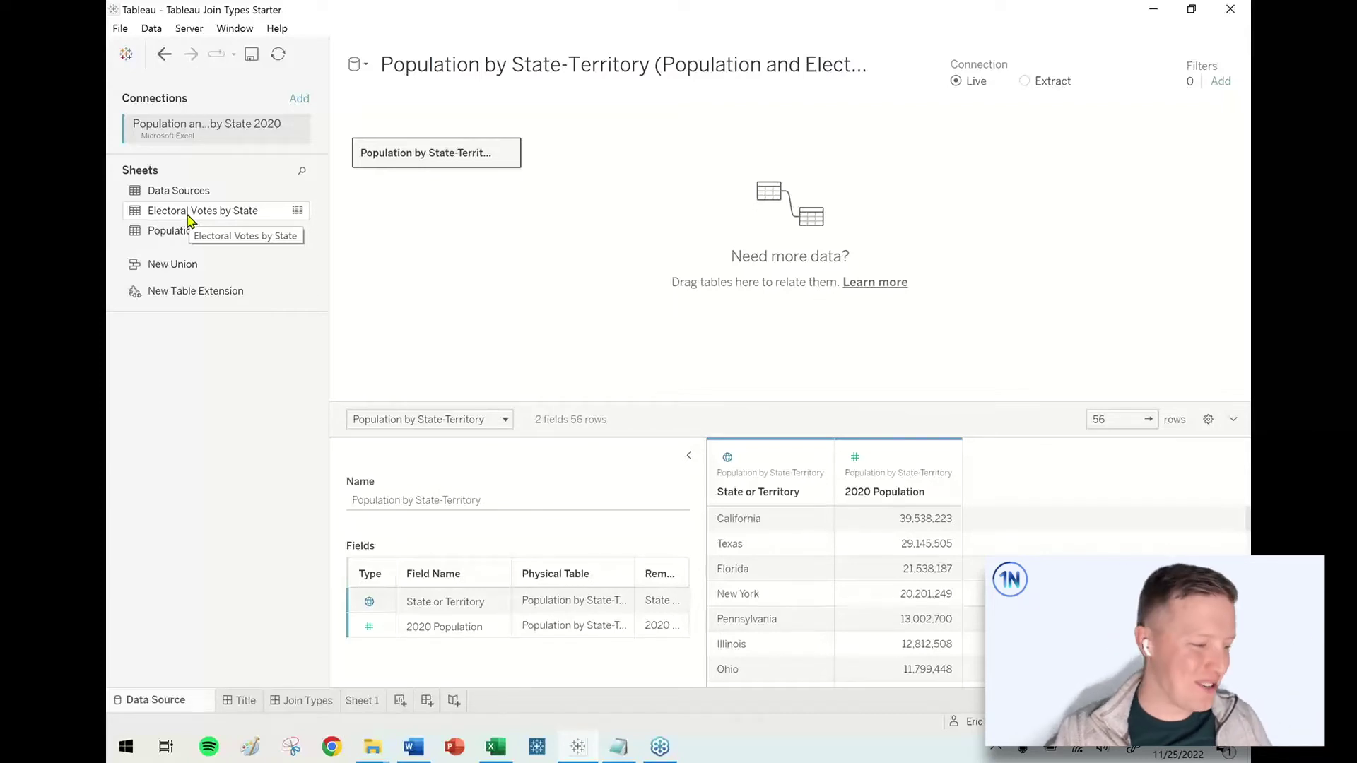
pyautogui.moveTo(188, 219)
pyautogui.mouseDown()
pyautogui.moveTo(445, 246)
pyautogui.moveTo(605, 207)
pyautogui.moveTo(620, 273)
pyautogui.moveTo(548, 279)
pyautogui.moveTo(606, 253)
pyautogui.moveTo(191, 215)
pyautogui.mouseUp()
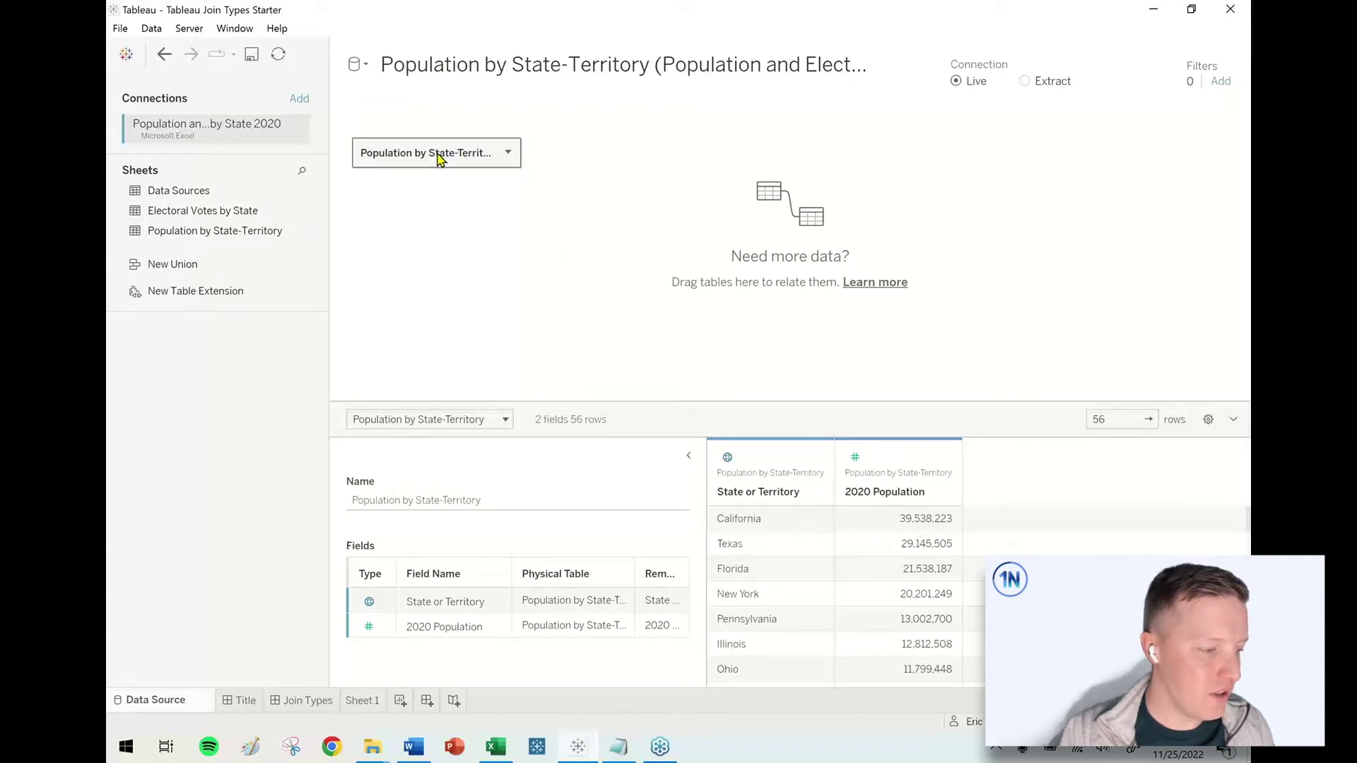
# Open the Population by State-Territory table from its canvas dropdown menu.
pyautogui.click(509, 154)
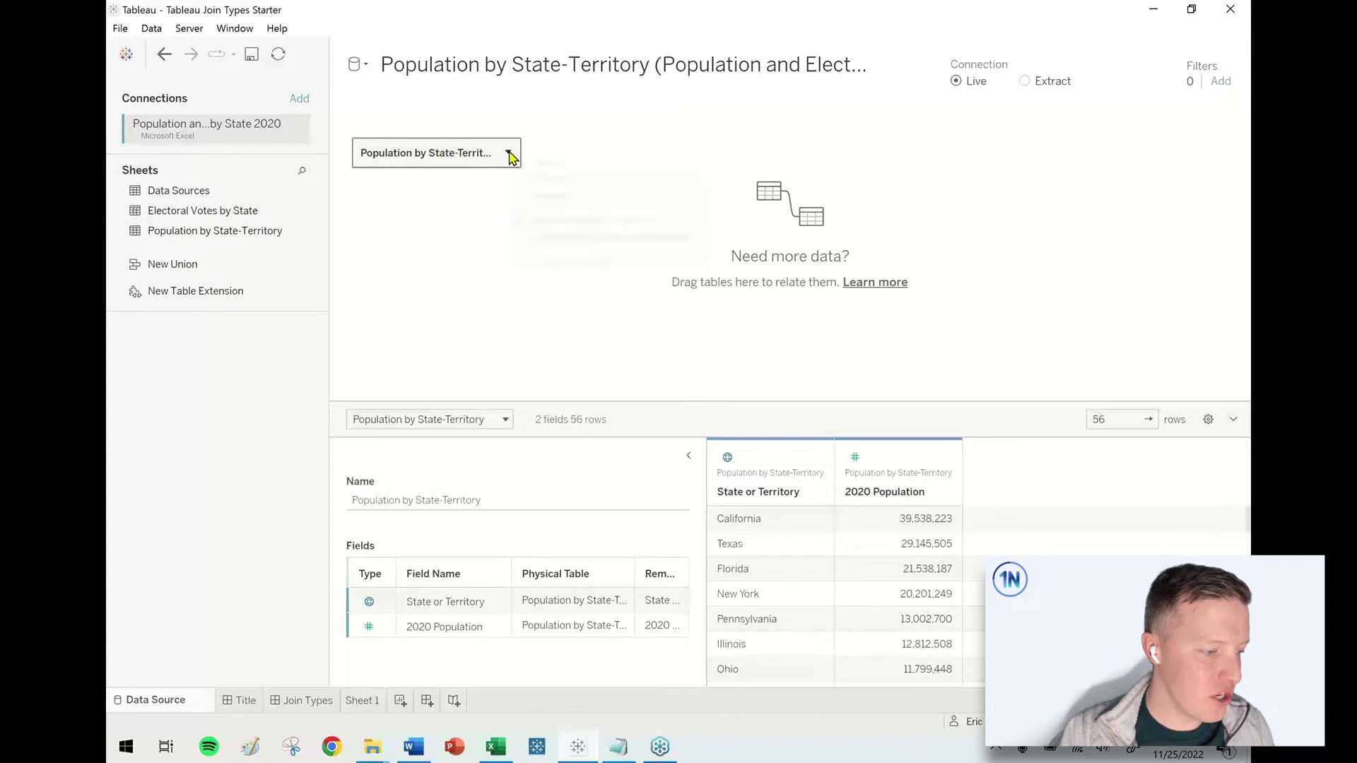
pyautogui.click(612, 168)
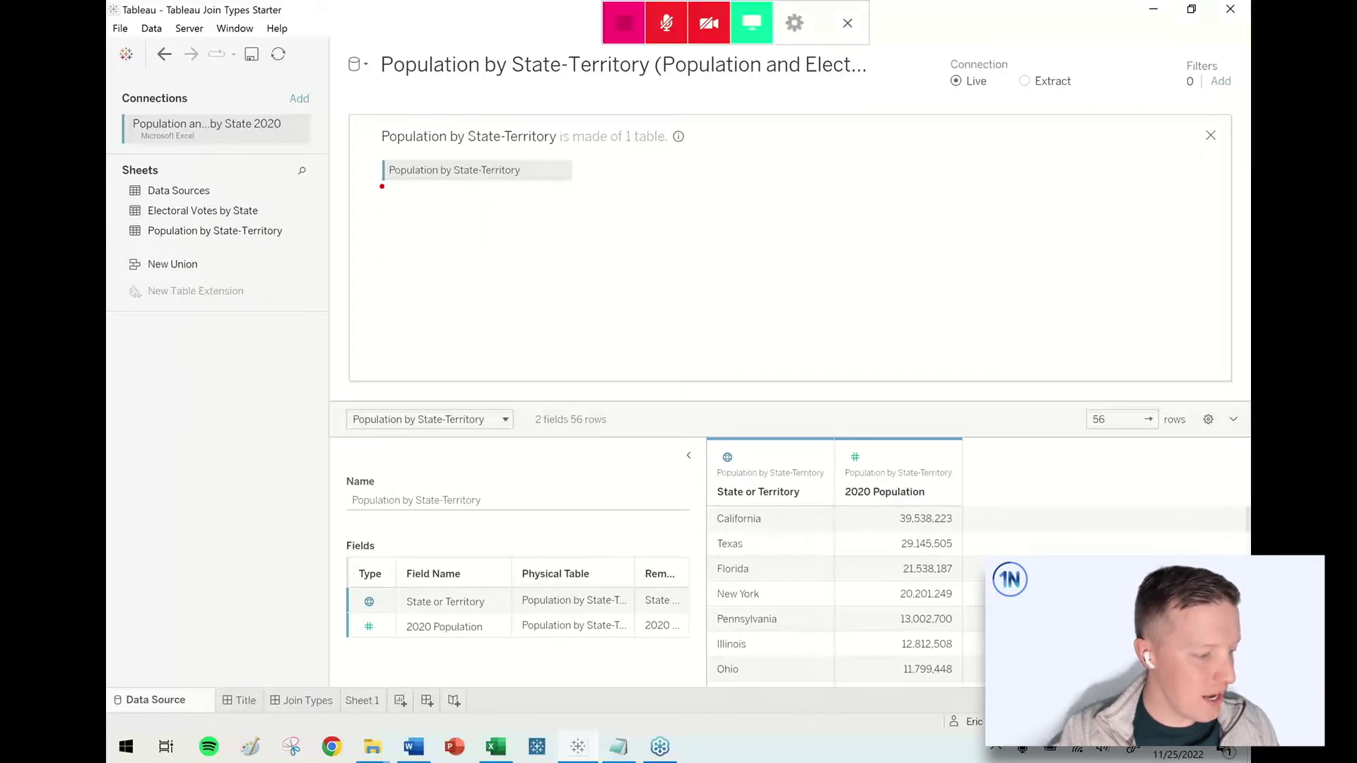
# Drag the Electoral Votes by State table into the join area beside the population table.
pyautogui.moveTo(384, 147)
pyautogui.mouseDown()
pyautogui.moveTo(364, 173)
pyautogui.moveTo(375, 134)
pyautogui.mouseUp()
pyautogui.moveTo(121, 127); pyautogui.dragTo(332, 210)
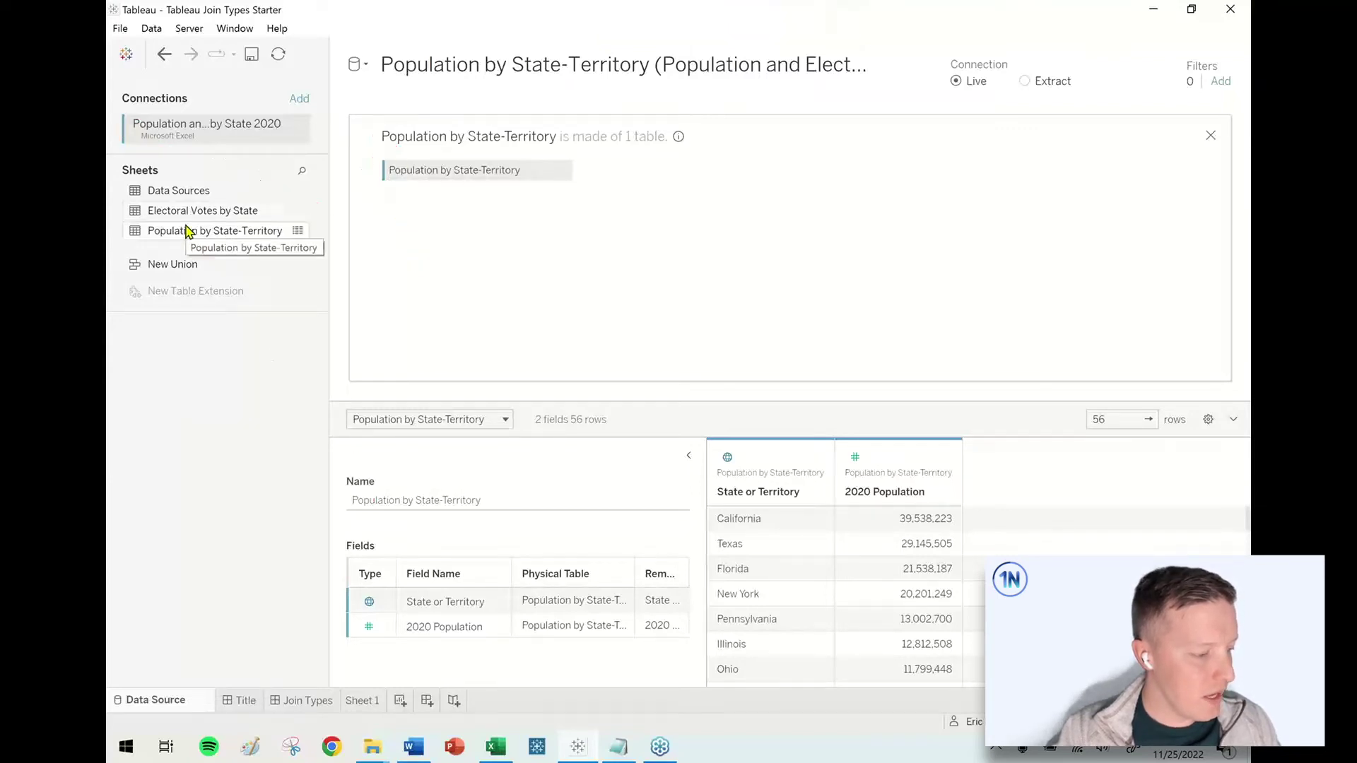
pyautogui.moveTo(189, 215); pyautogui.dragTo(669, 194)
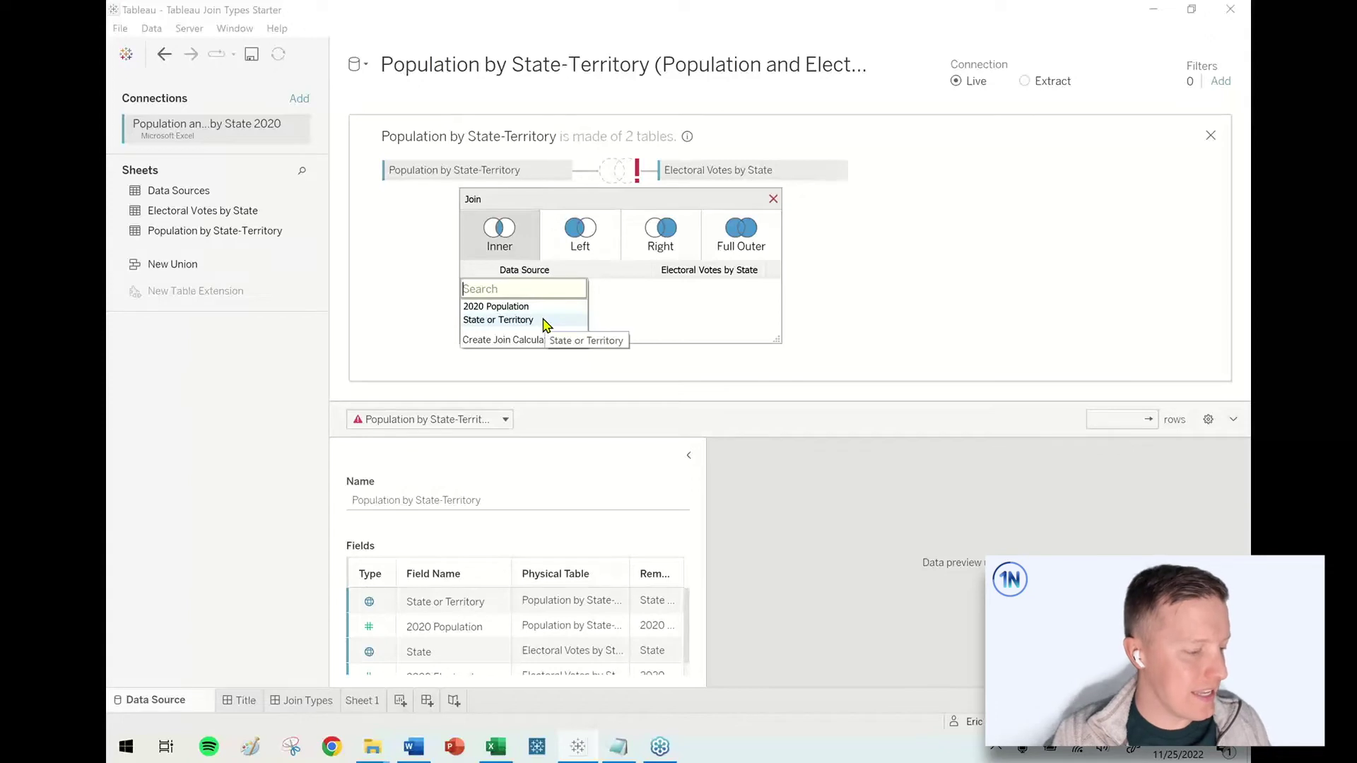
# Set the join clause to State or Territory = State.
pyautogui.click(689, 288)
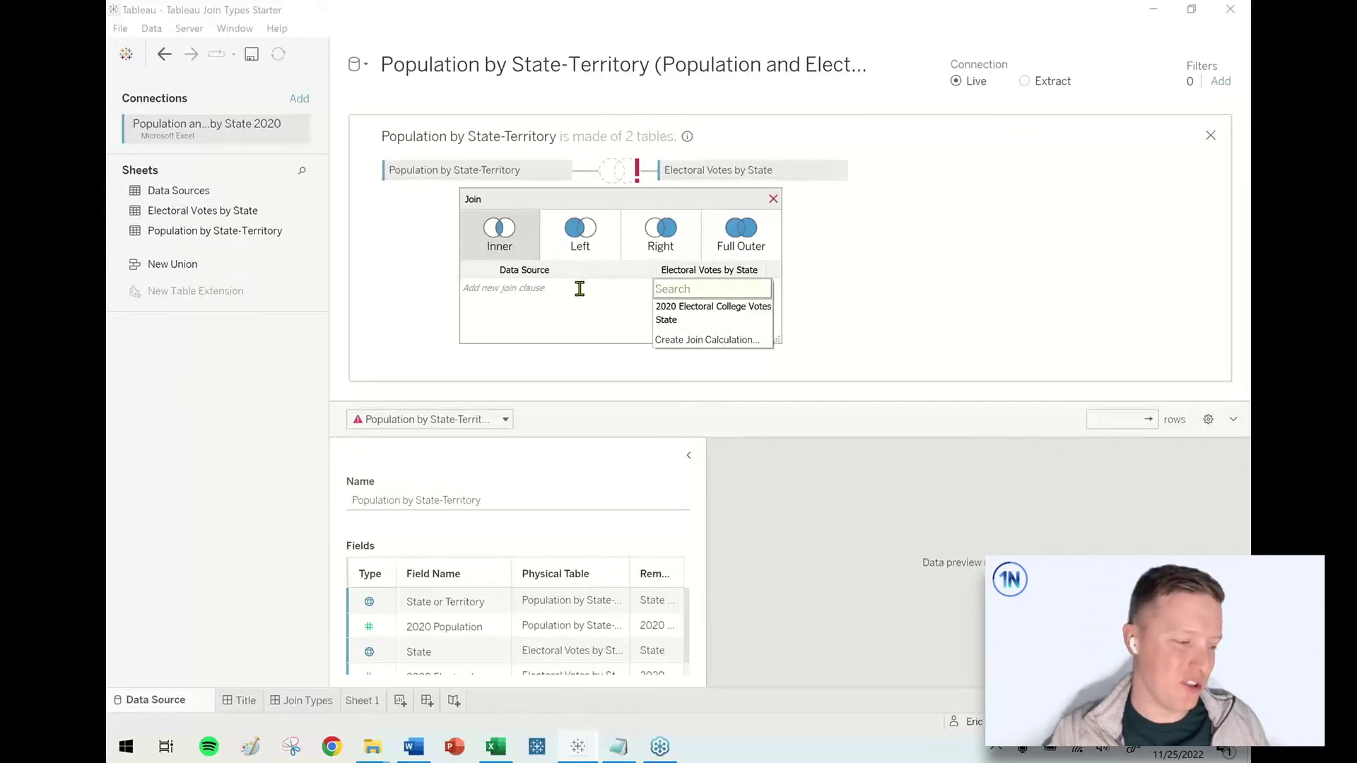
pyautogui.click(546, 290)
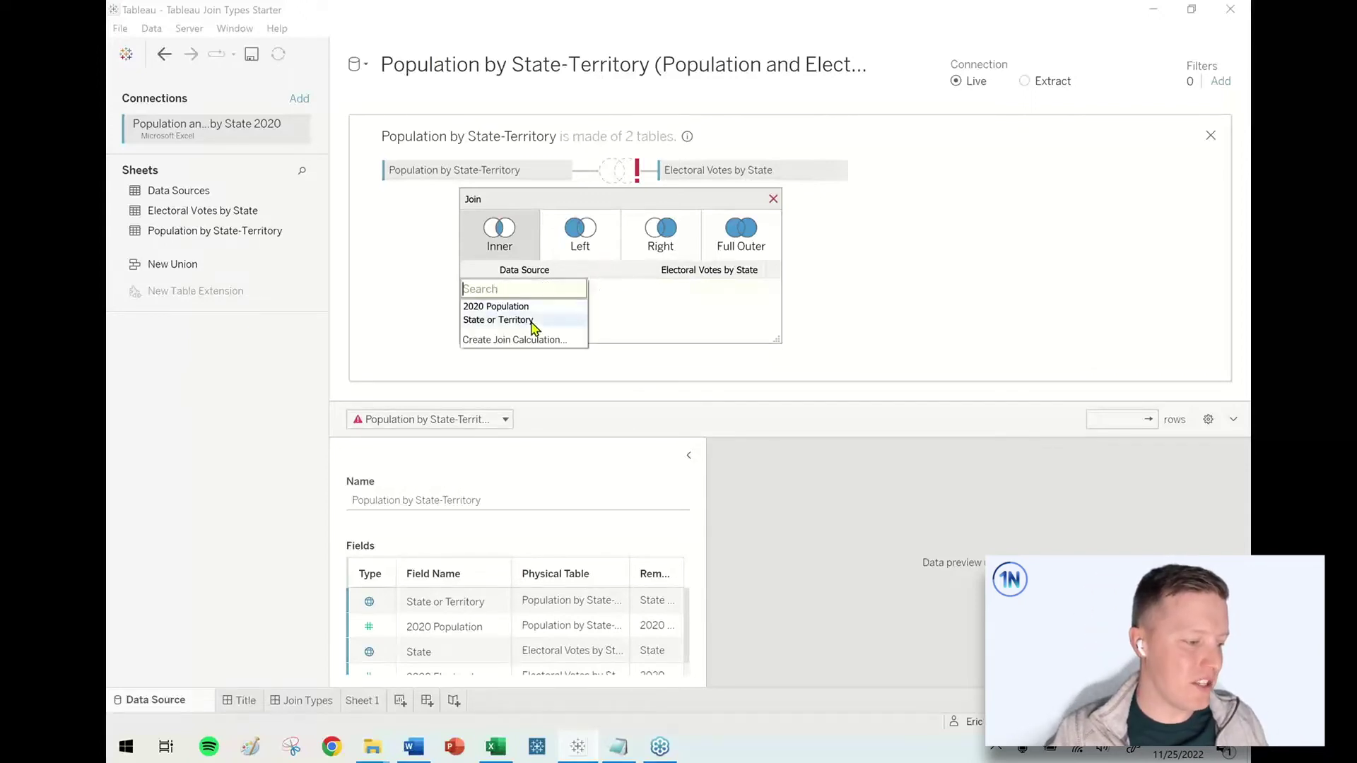
pyautogui.click(532, 320)
pyautogui.click(676, 291)
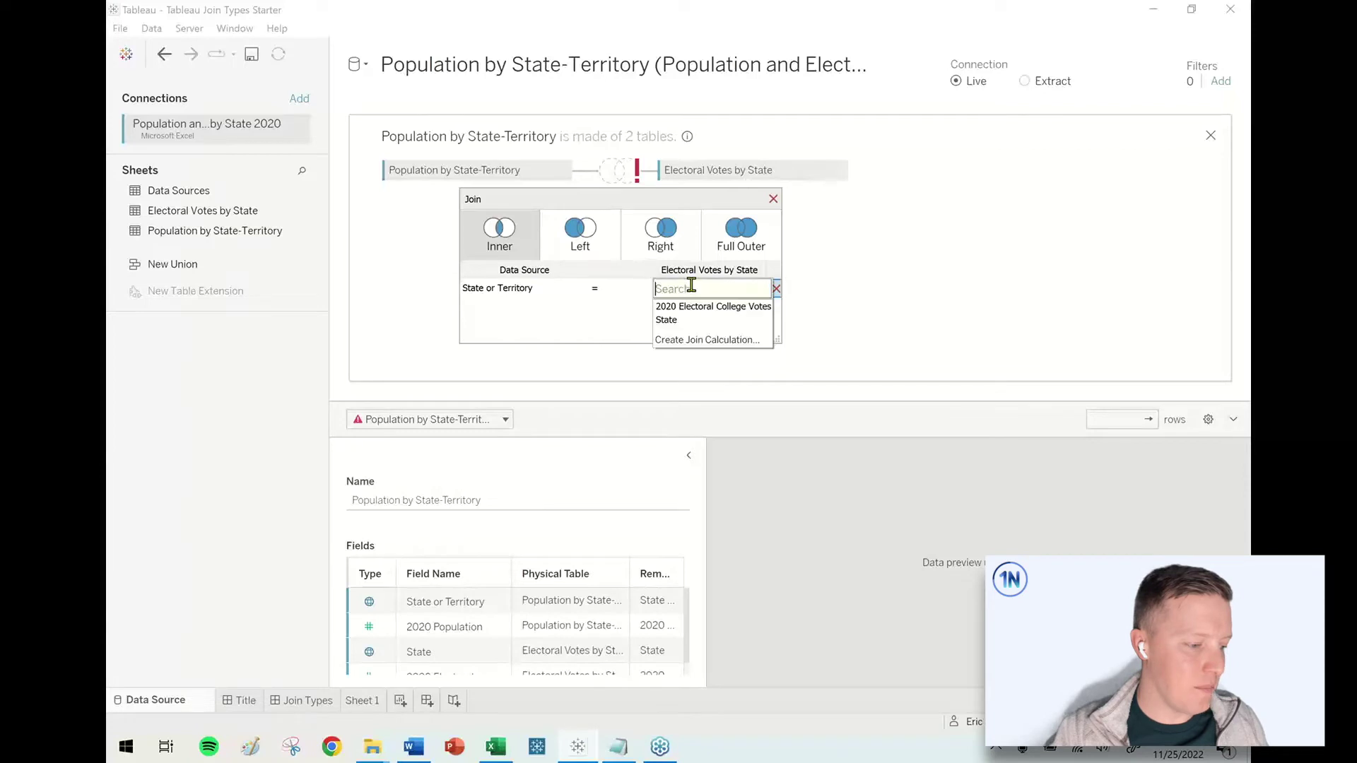
pyautogui.click(693, 323)
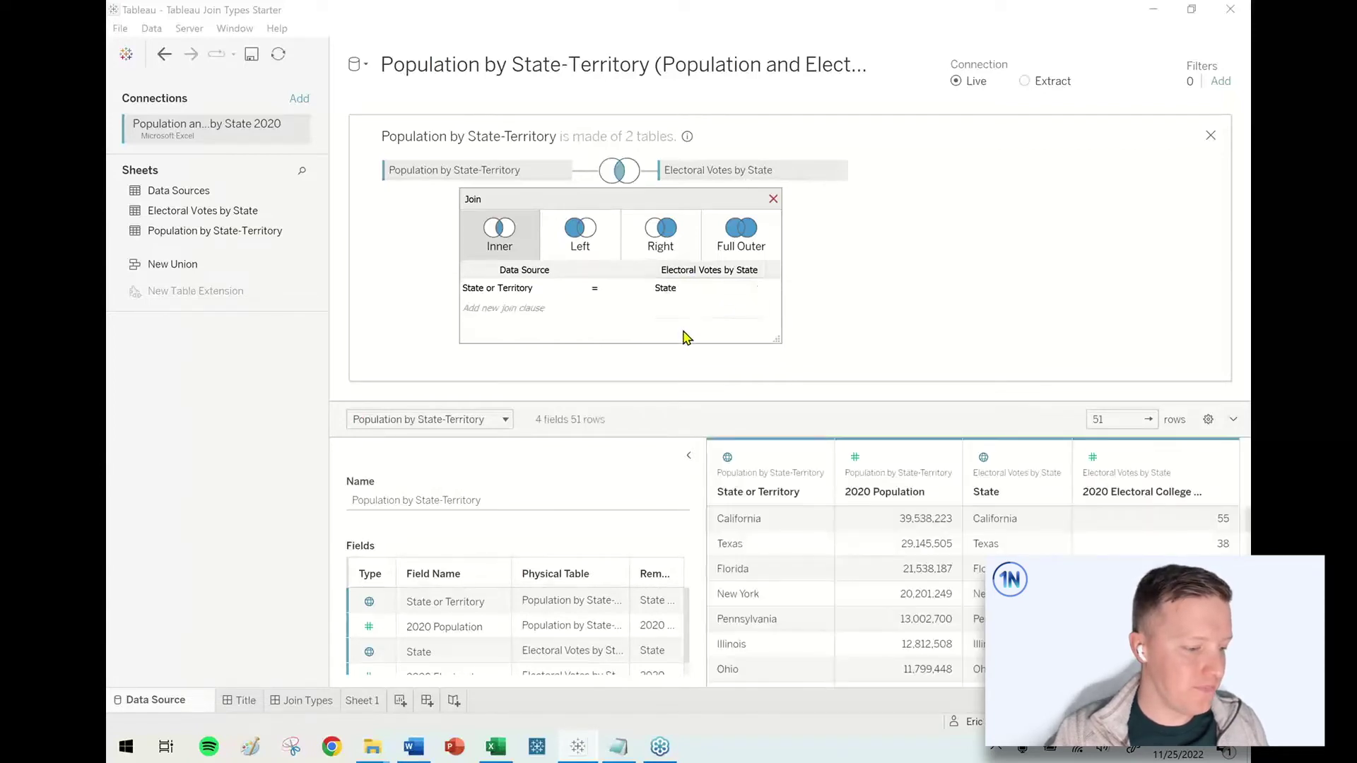
# Review the join field choices on both sides, keeping State or Territory = State.
pyautogui.click(543, 311)
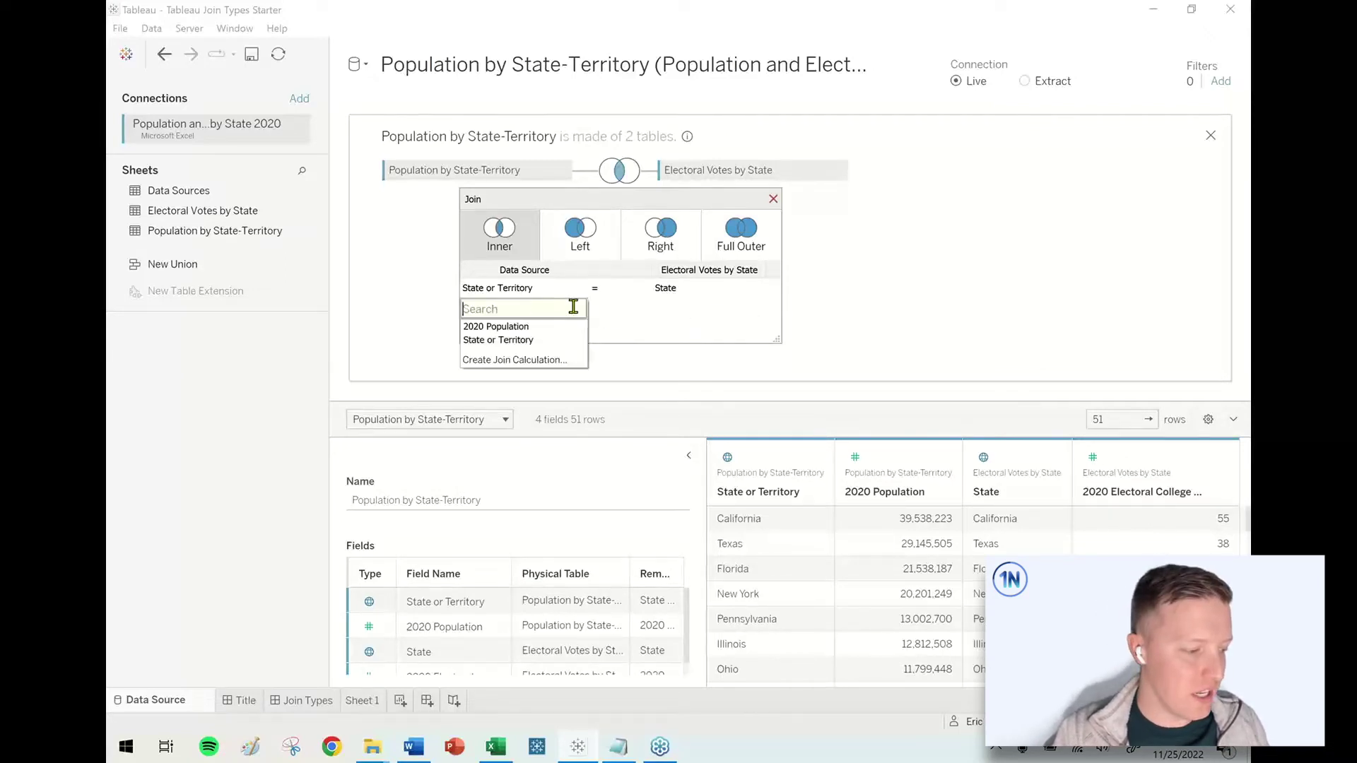
pyautogui.click(675, 306)
pyautogui.click(636, 332)
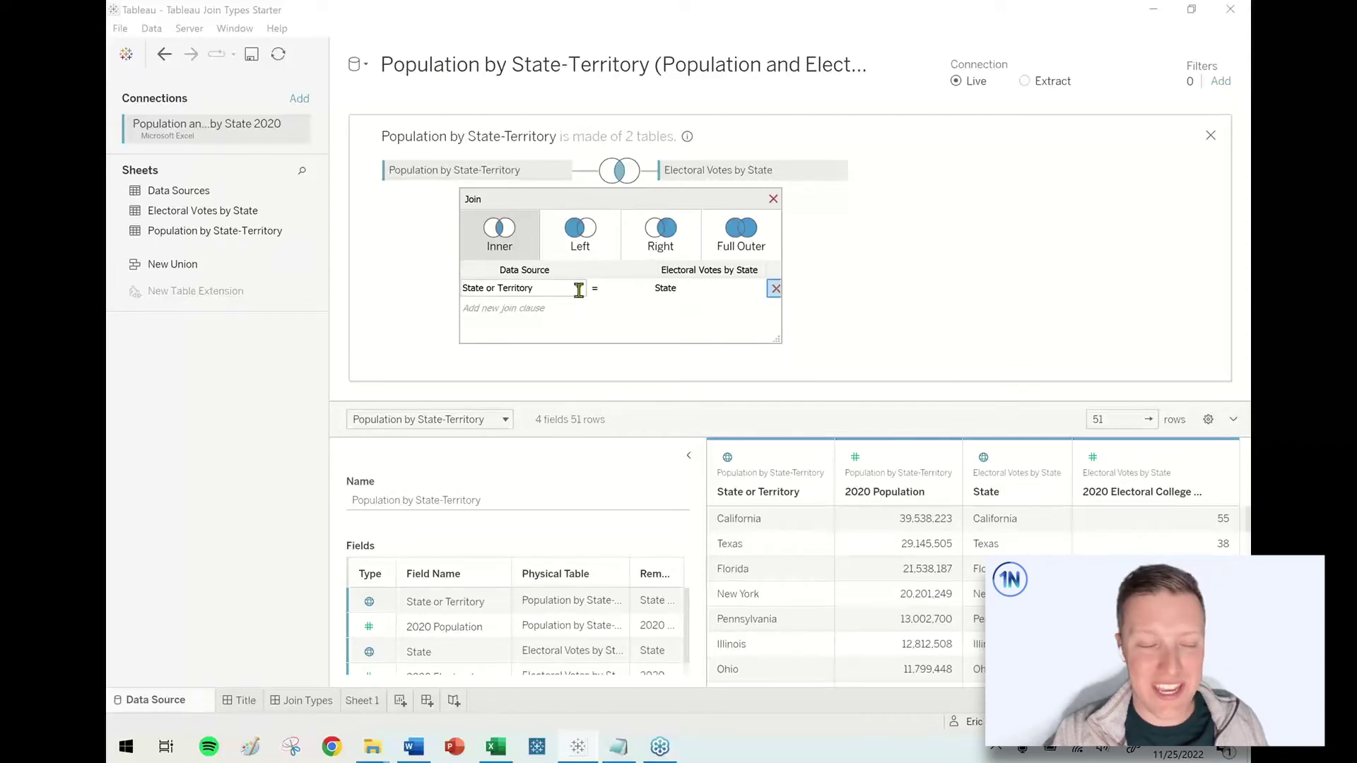
pyautogui.click(576, 288)
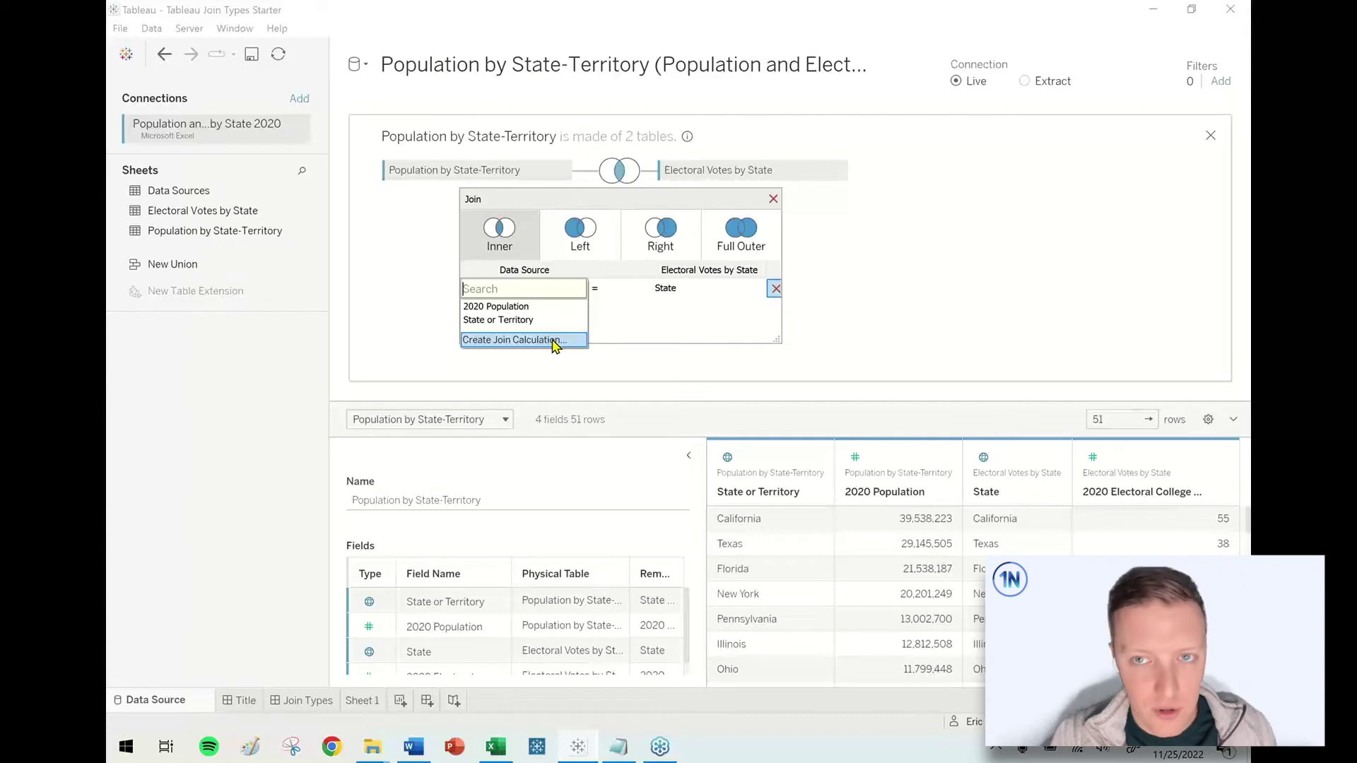
pyautogui.click(691, 337)
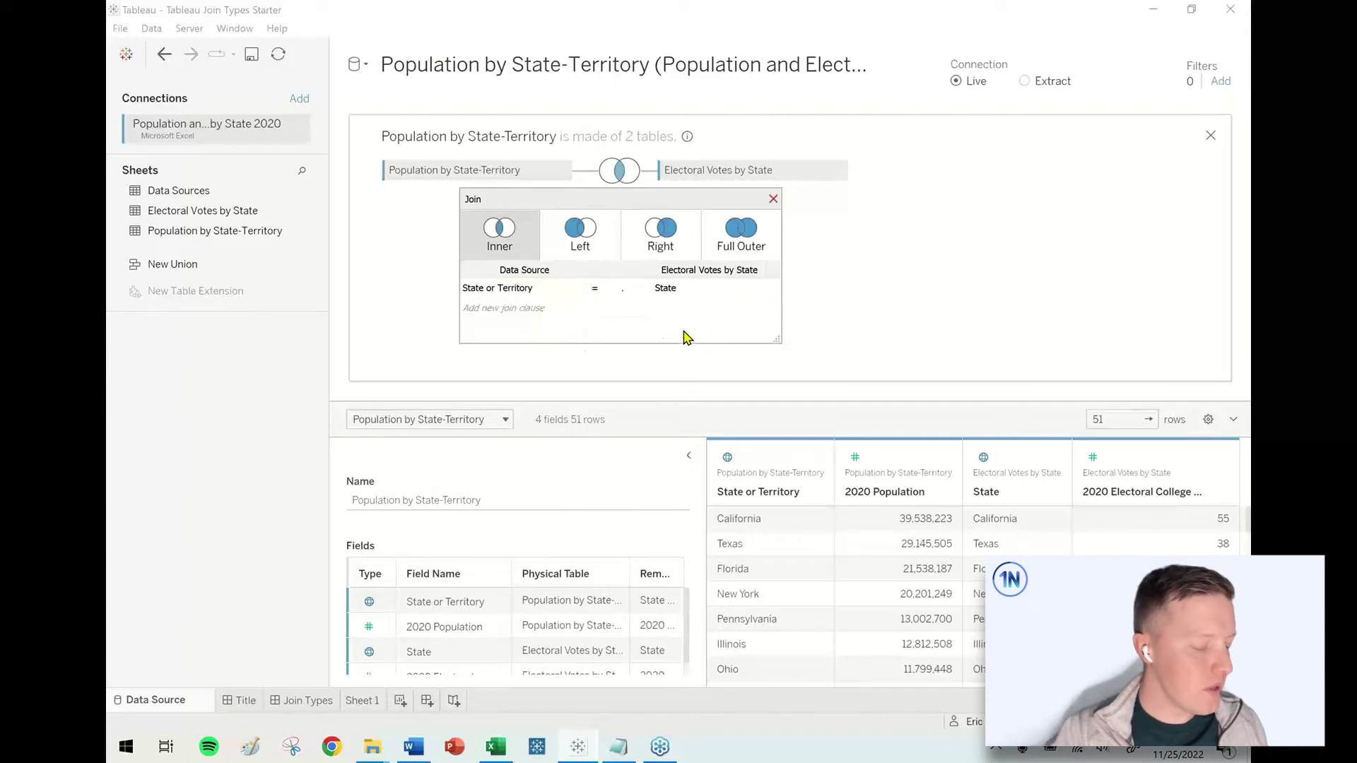
# Close and reopen the join settings, confirming the inner join still yields 51 rows.
pyautogui.click(593, 307)
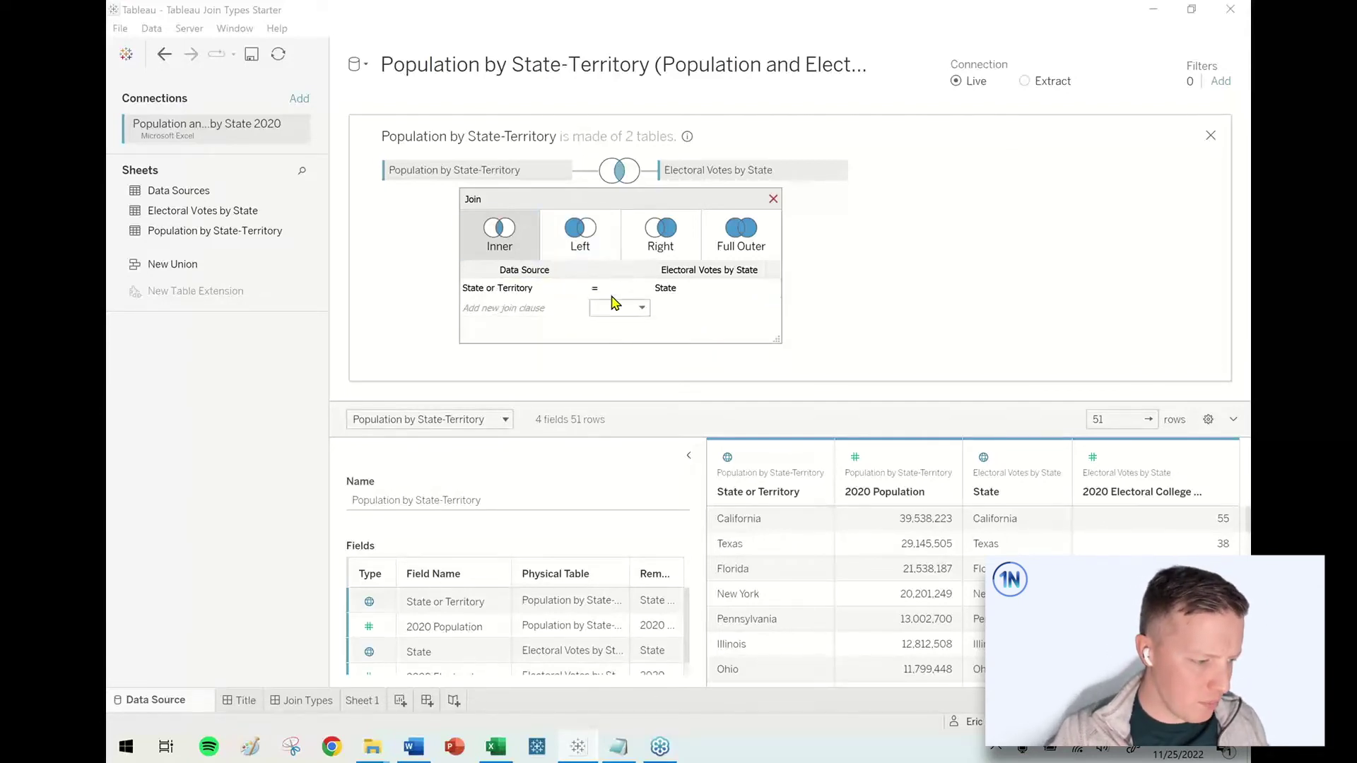
pyautogui.click(773, 200)
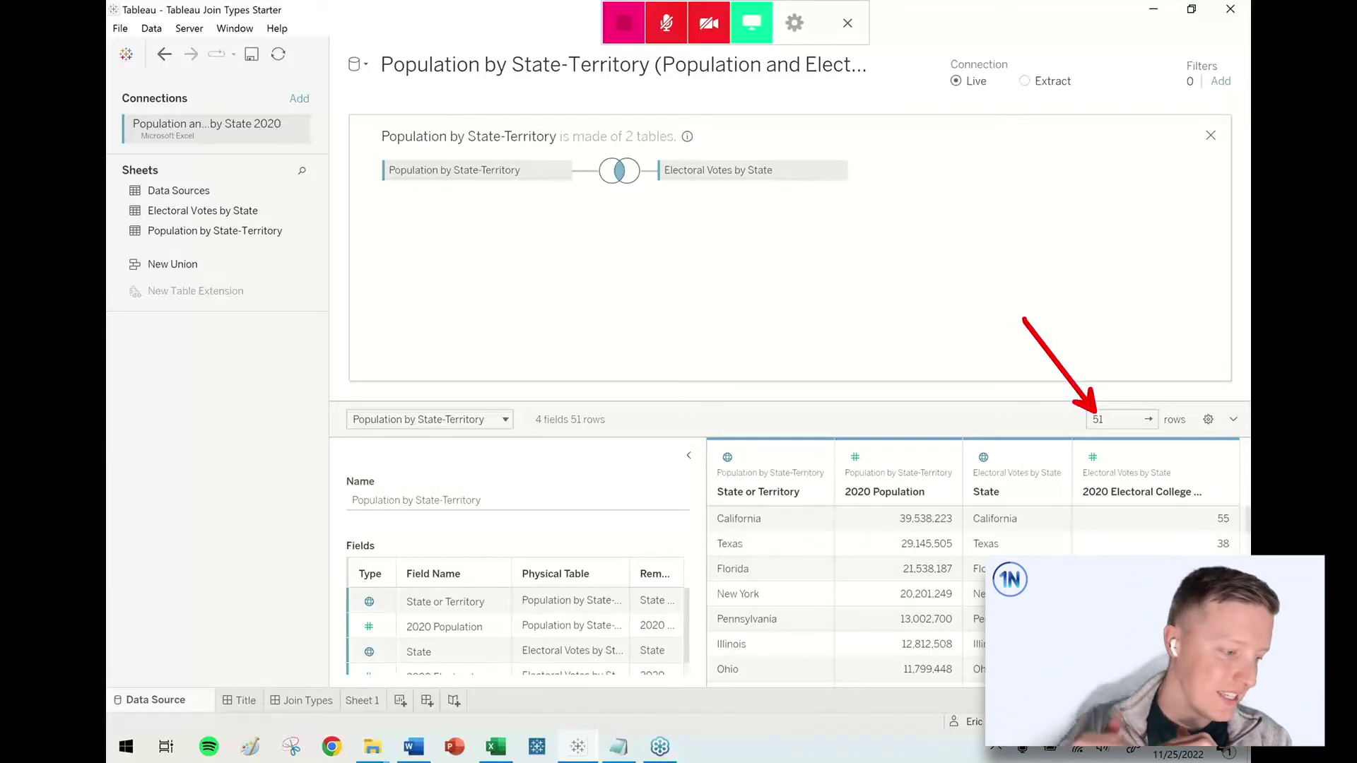
pyautogui.click(621, 170)
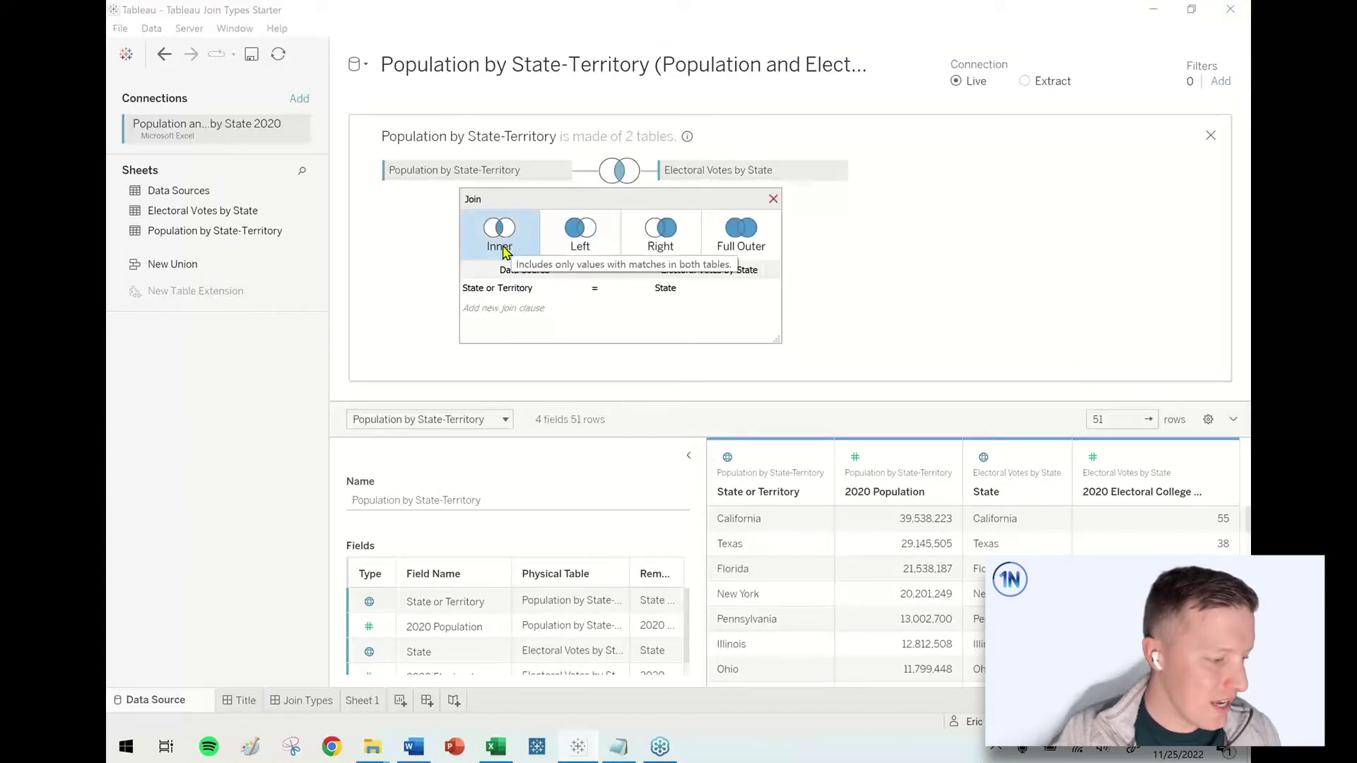
# Switch to the Excel electoral-votes workbook on its Electoral Votes by State sheet.
pyautogui.click(495, 746)
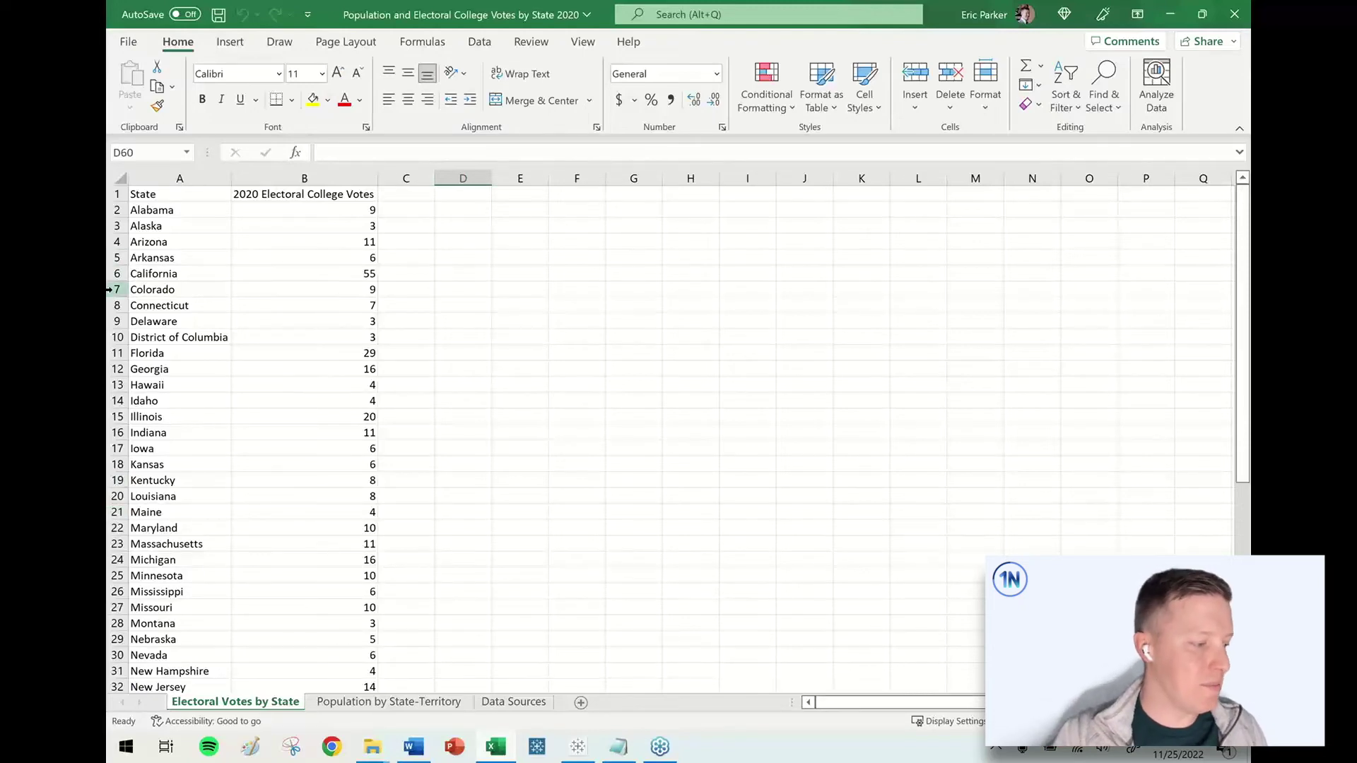
# Compare the District of Columbia rows on both Excel sheets, then reopen Tableau's join settings.
pyautogui.click(117, 337)
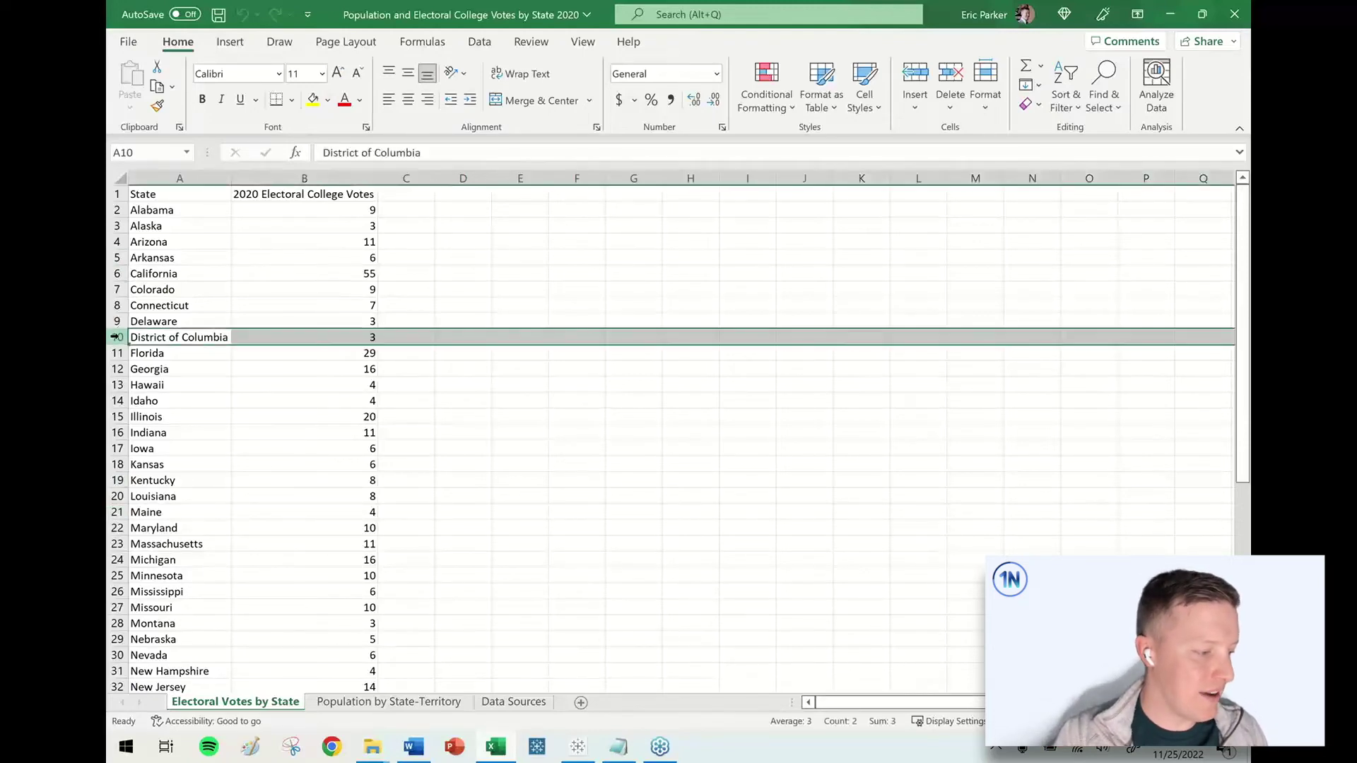
pyautogui.click(391, 701)
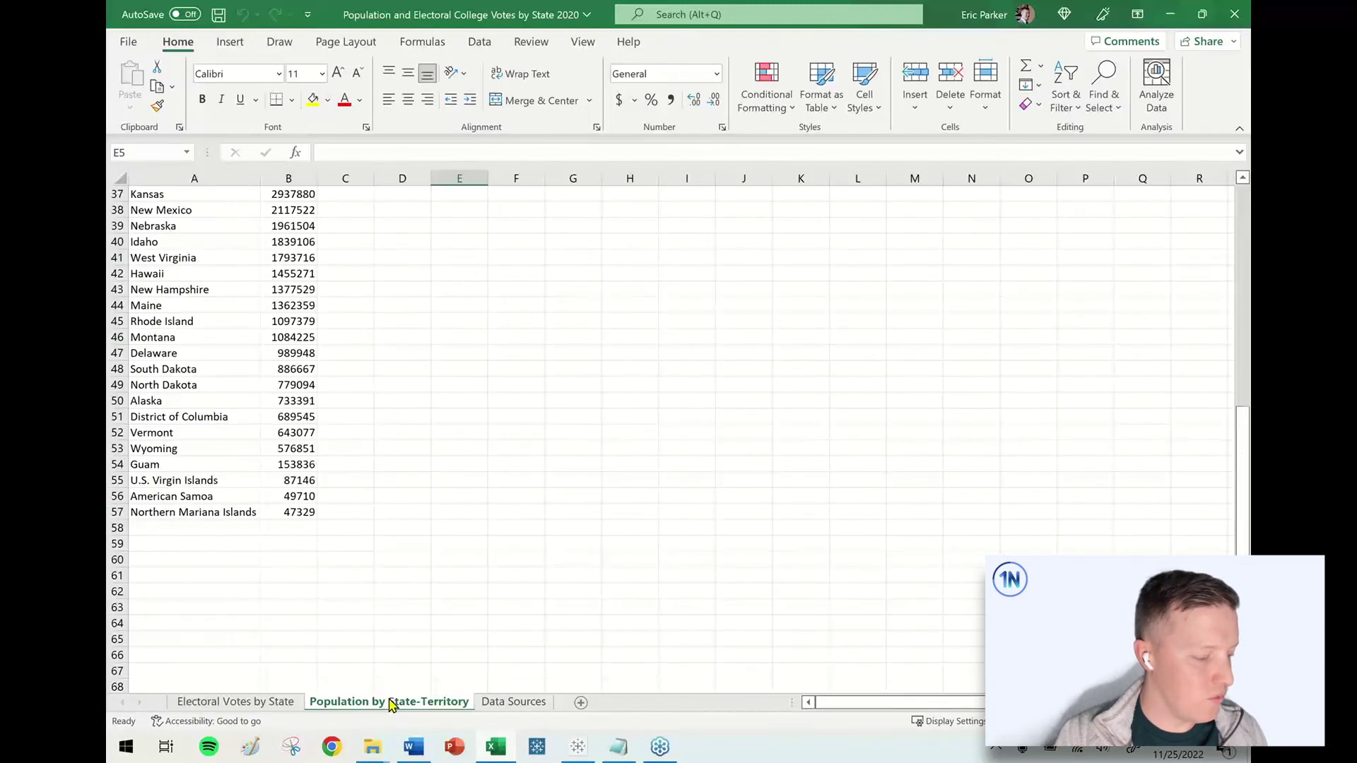
pyautogui.click(118, 416)
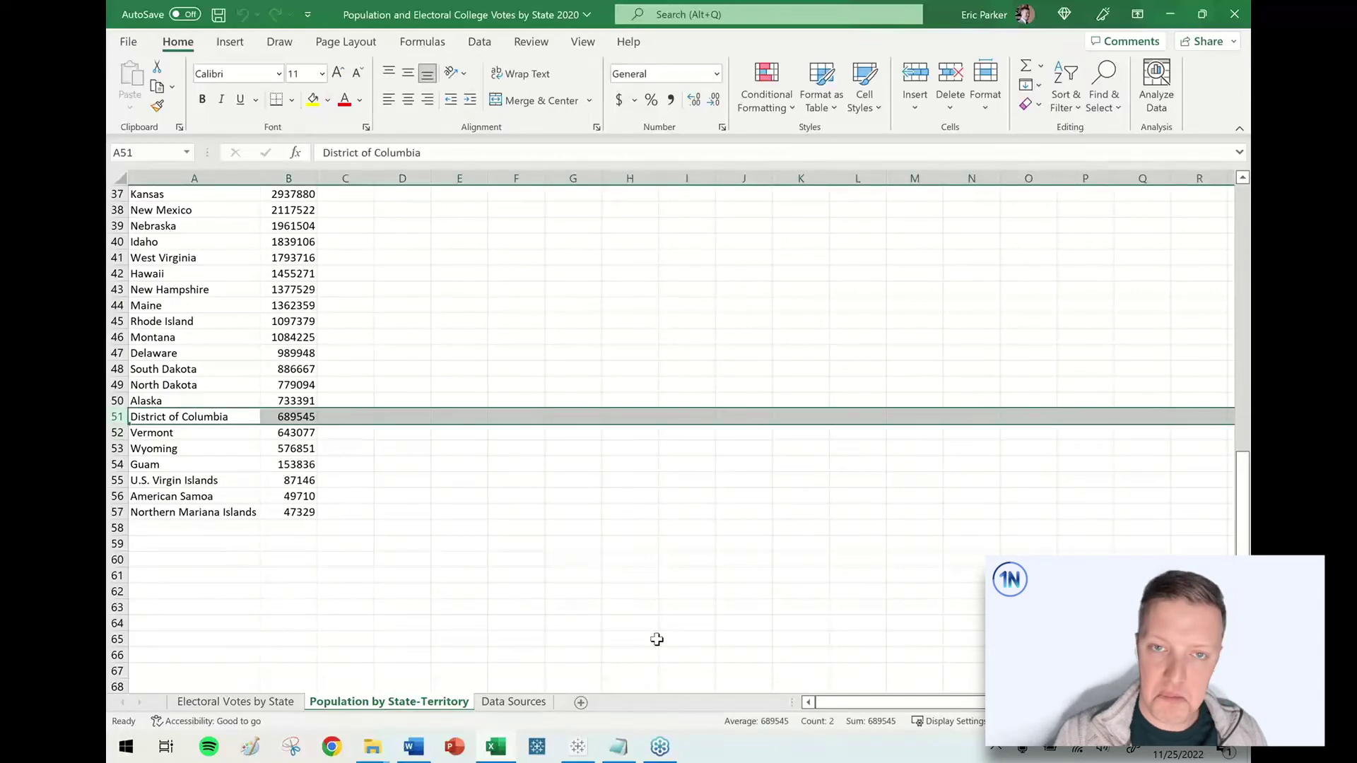
pyautogui.hotkey('alt', 'Tab')
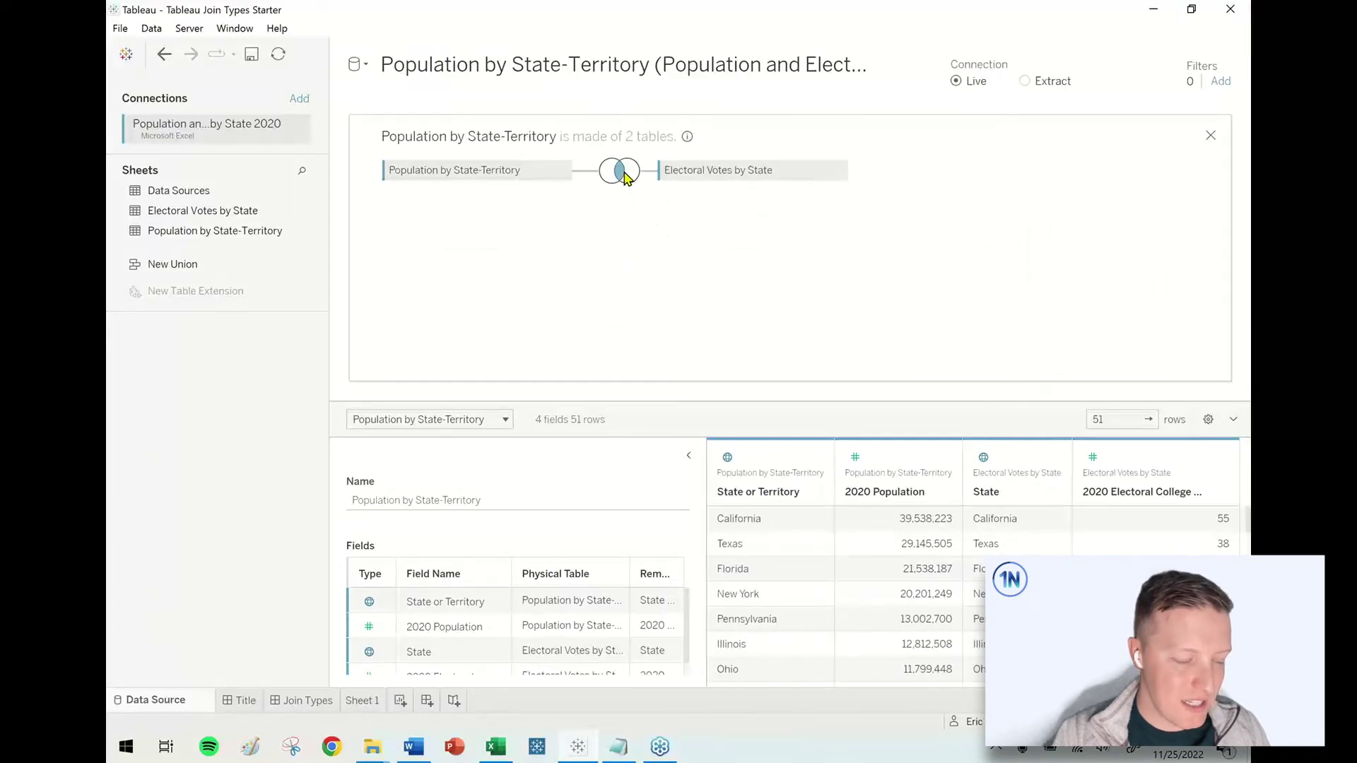
pyautogui.click(623, 173)
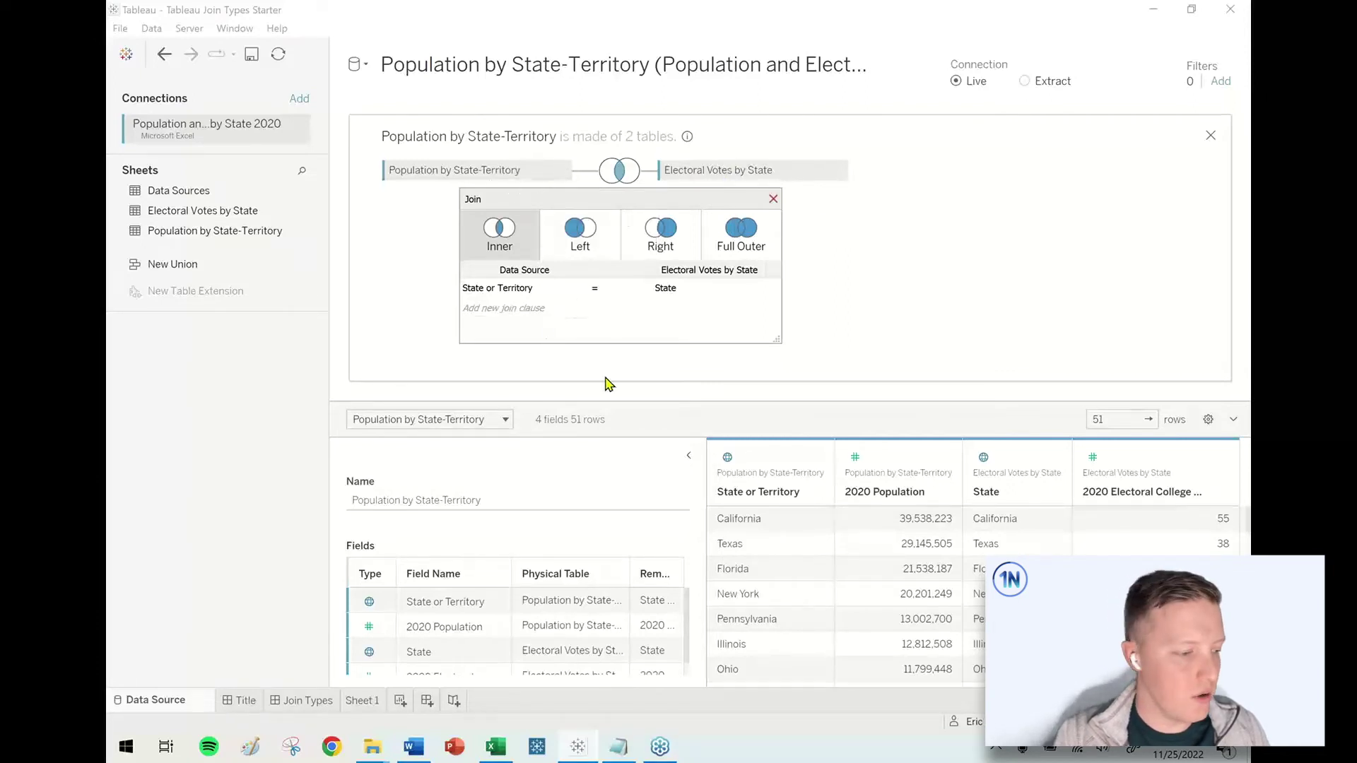
# Change the join to a left join, keeping all 56 population rows.
pyautogui.click(576, 242)
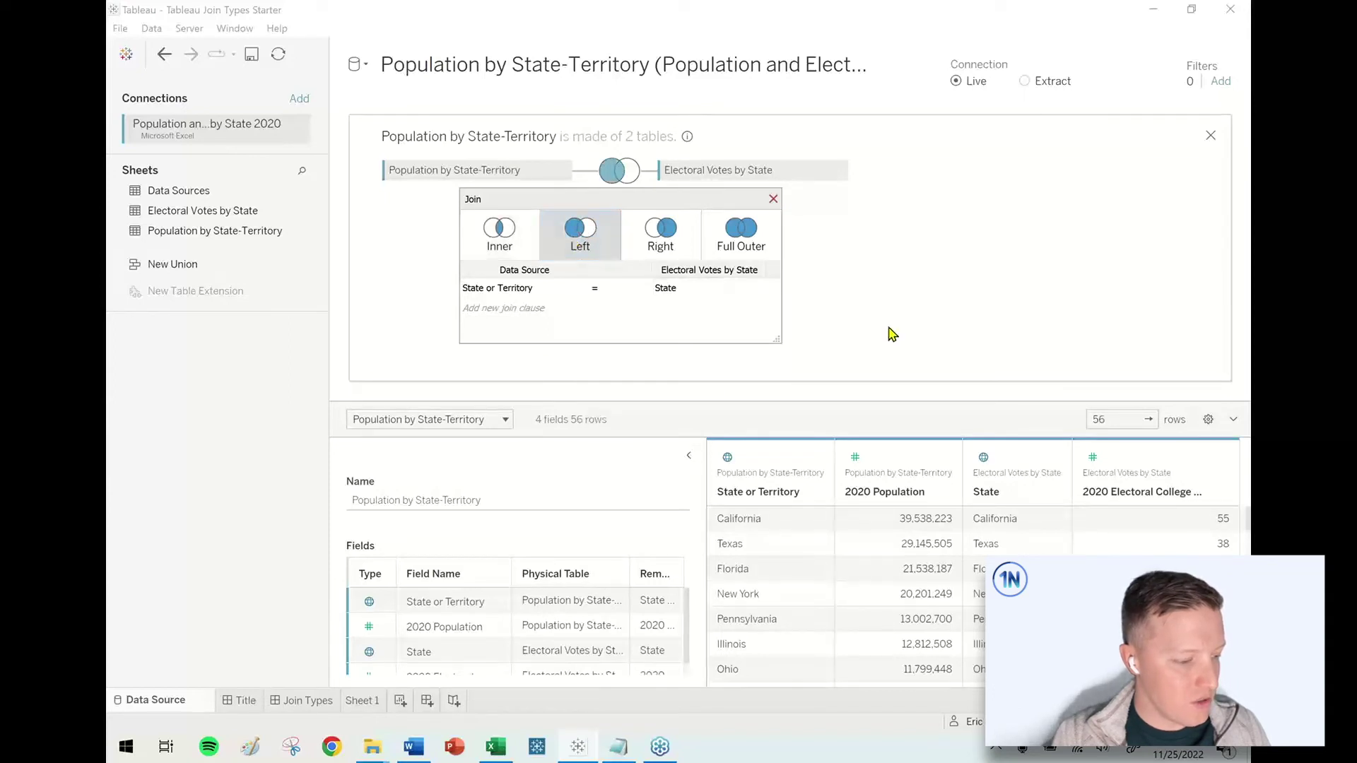
pyautogui.click(1113, 418)
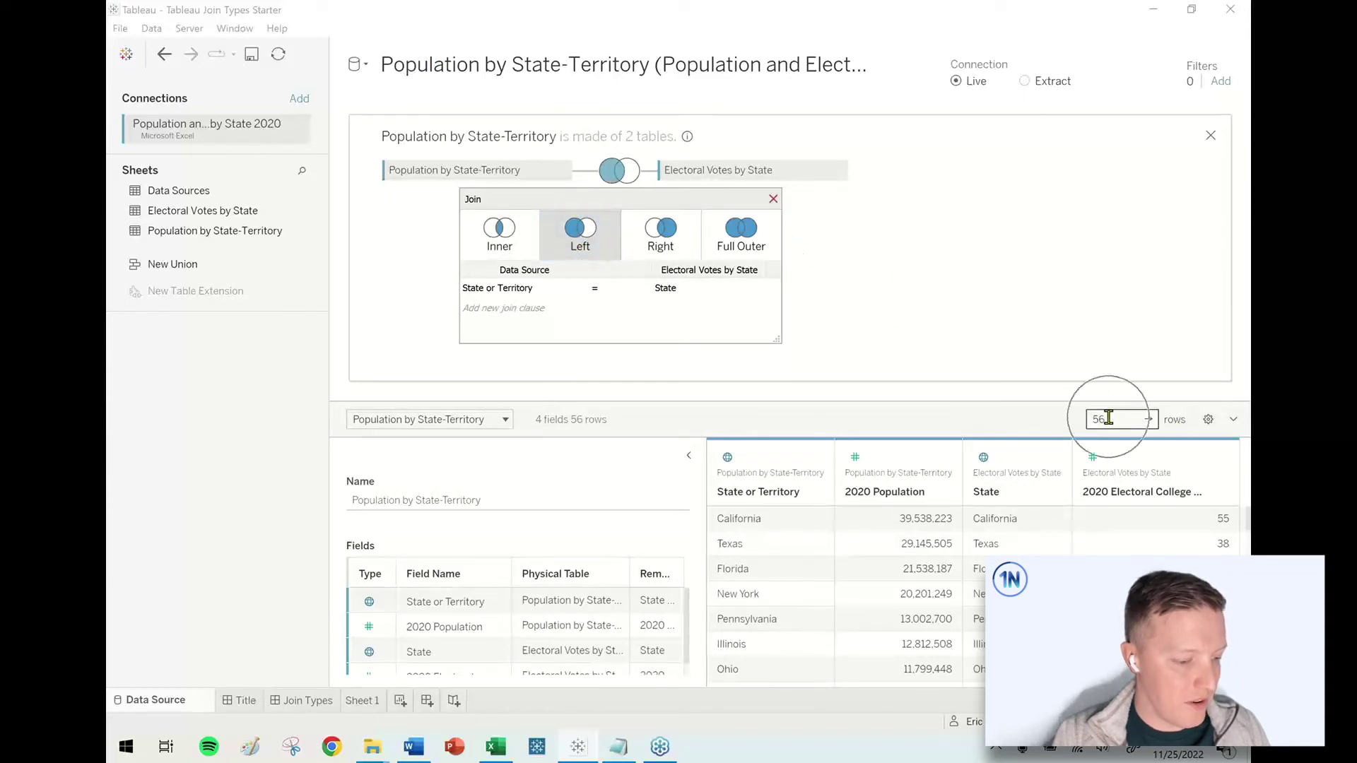
pyautogui.click(773, 199)
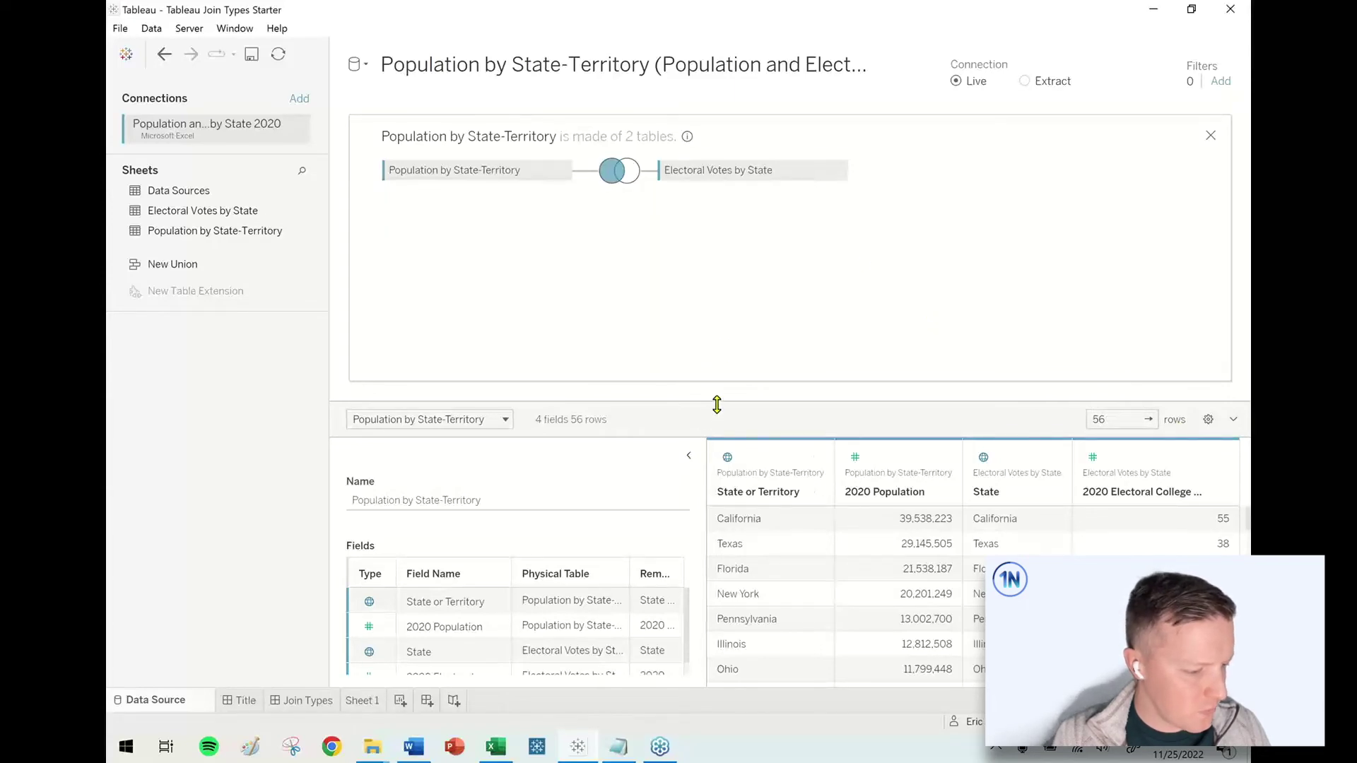
# Enlarge the data grid and highlight Puerto Rico's row with its null electoral values.
pyautogui.moveTo(717, 402); pyautogui.dragTo(730, 236)
pyautogui.click(689, 283)
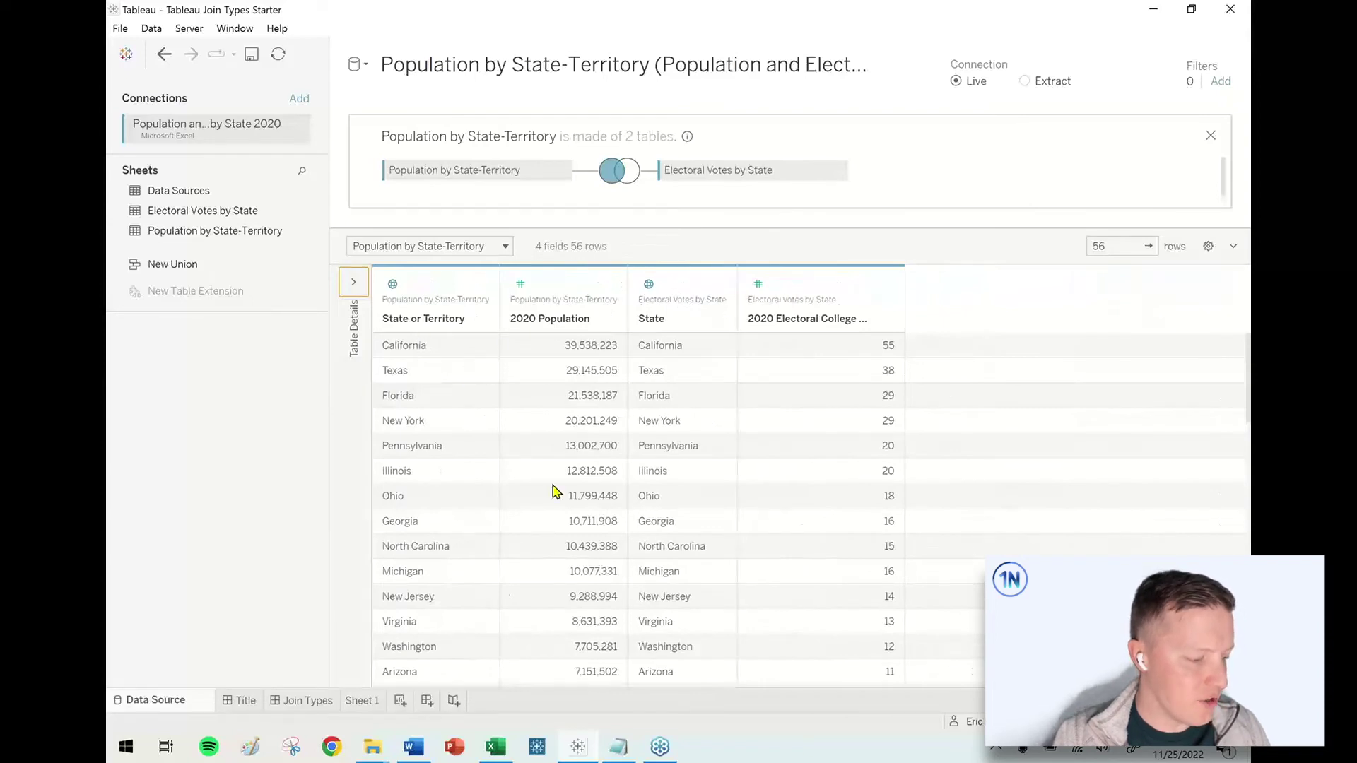
pyautogui.scroll(-2, 509, 465)
pyautogui.scroll(-8, 509, 465)
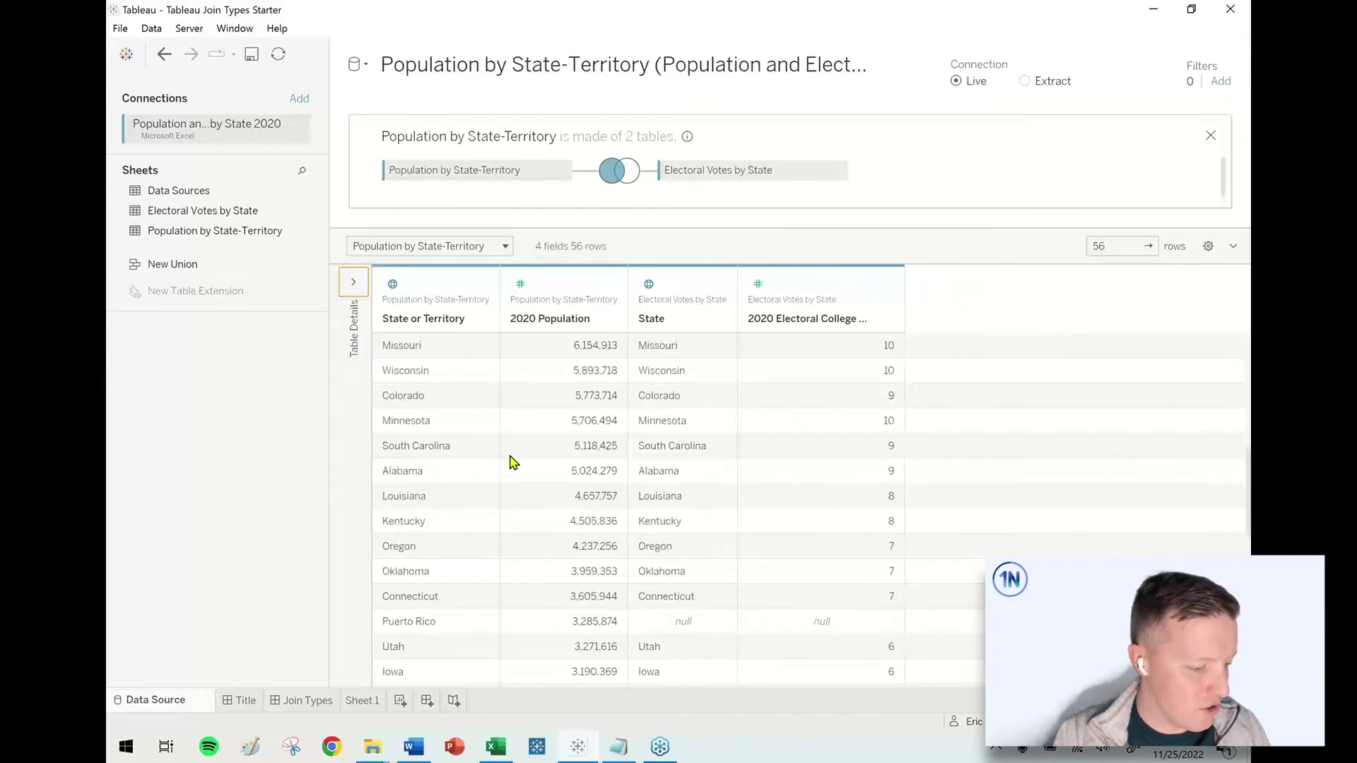
pyautogui.moveTo(889, 574); pyautogui.dragTo(385, 567)
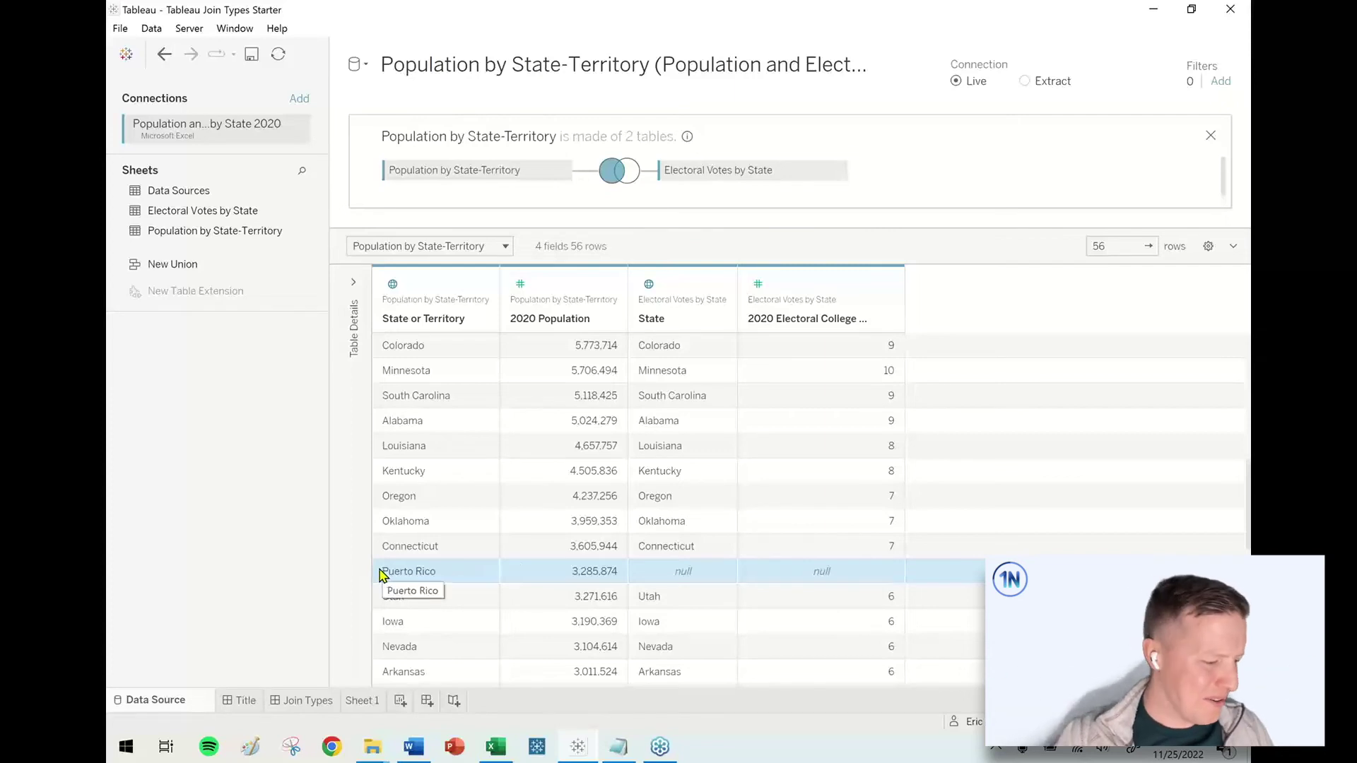
pyautogui.click(612, 576)
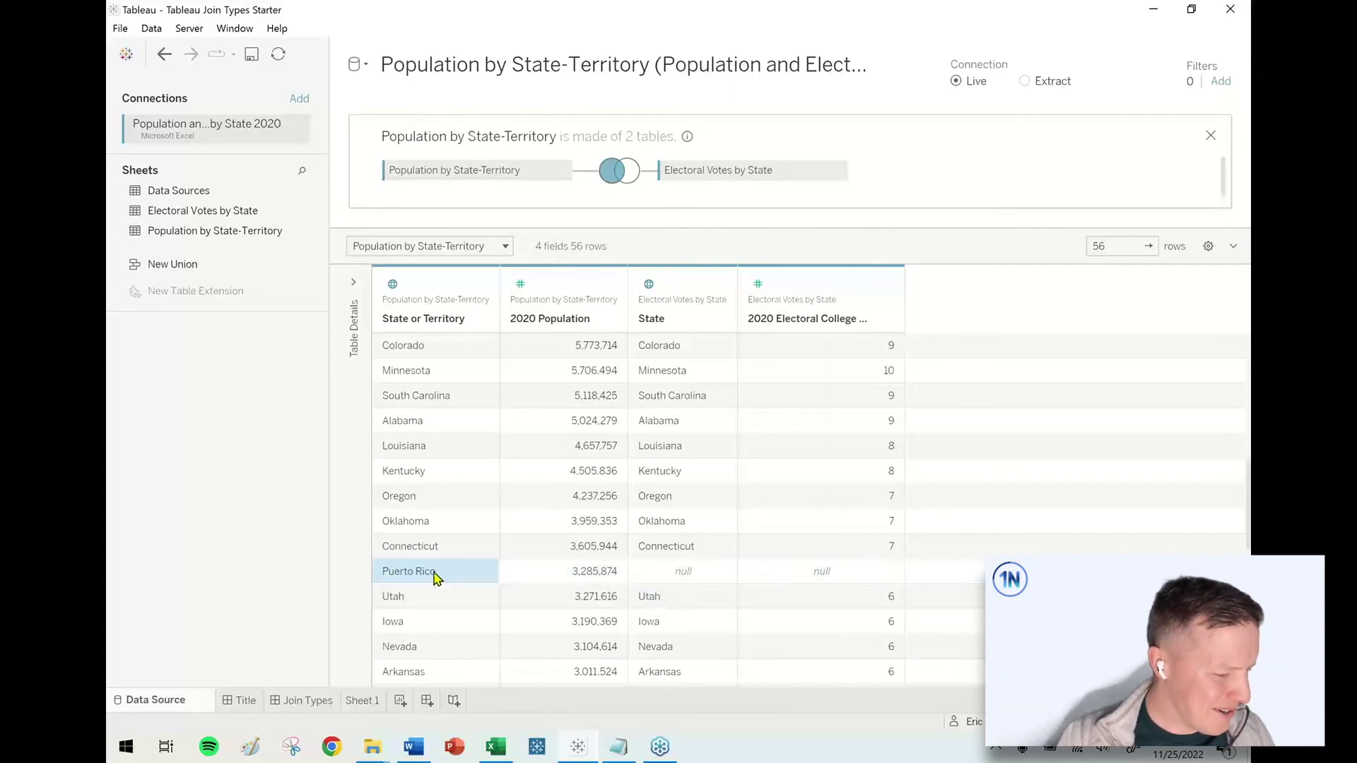
pyautogui.click(827, 574)
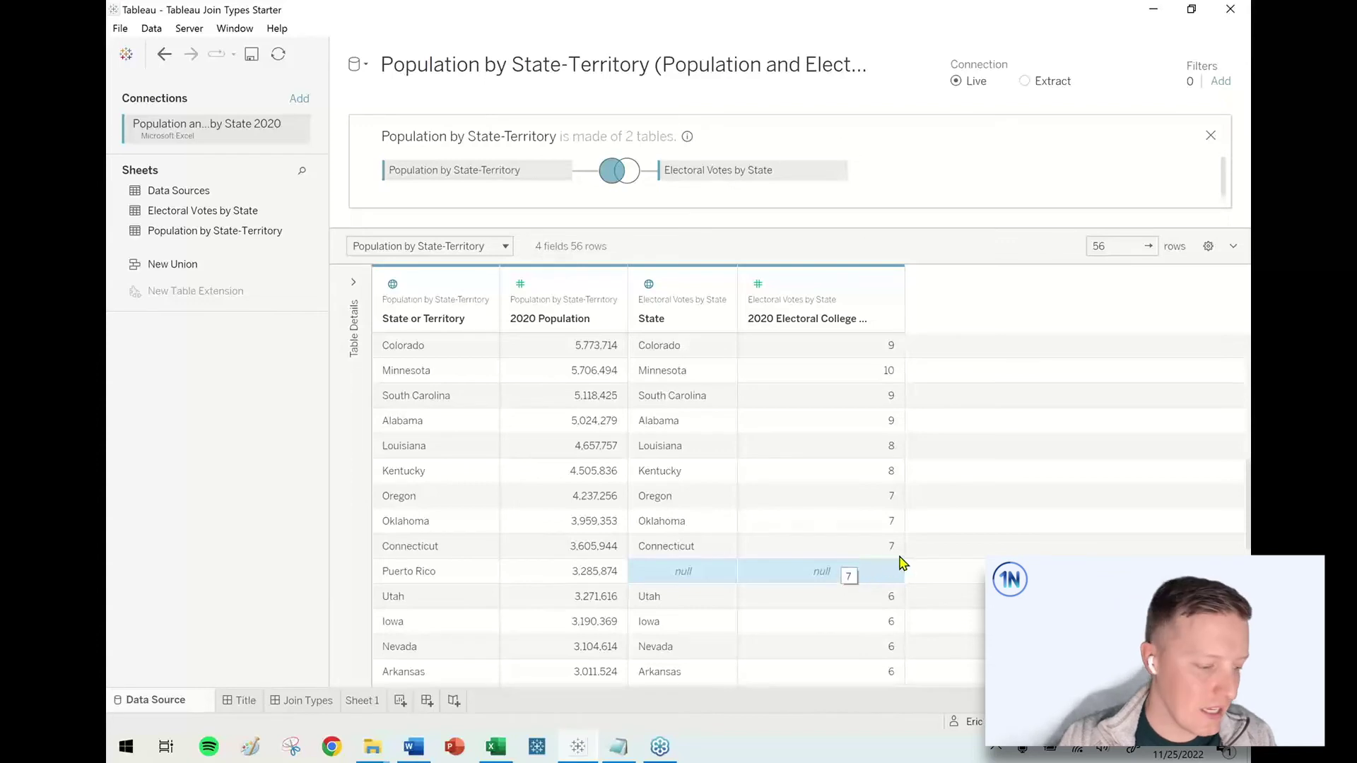
# Highlight the other territories, including Guam, whose electoral values are null.
pyautogui.scroll(-5, 903, 560)
pyautogui.scroll(-6, 903, 560)
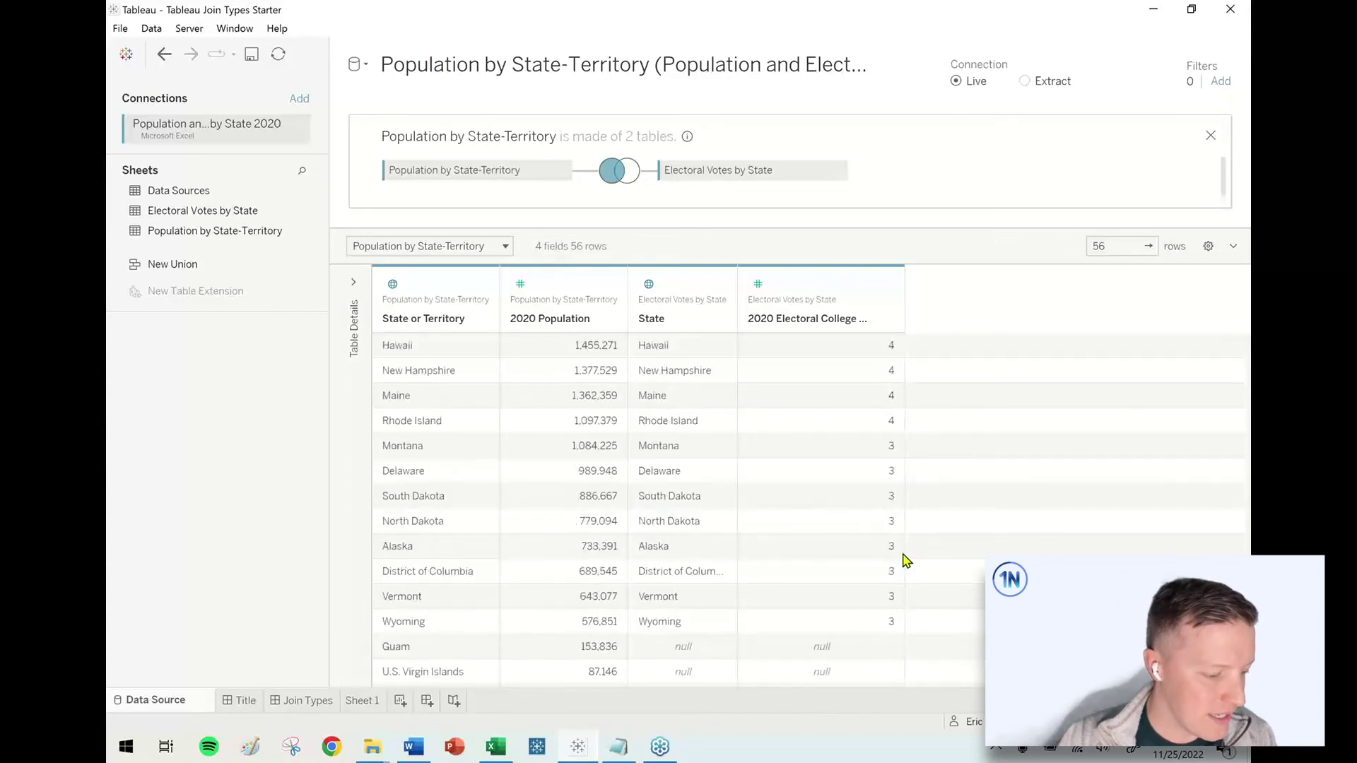
pyautogui.moveTo(445, 604); pyautogui.dragTo(828, 675)
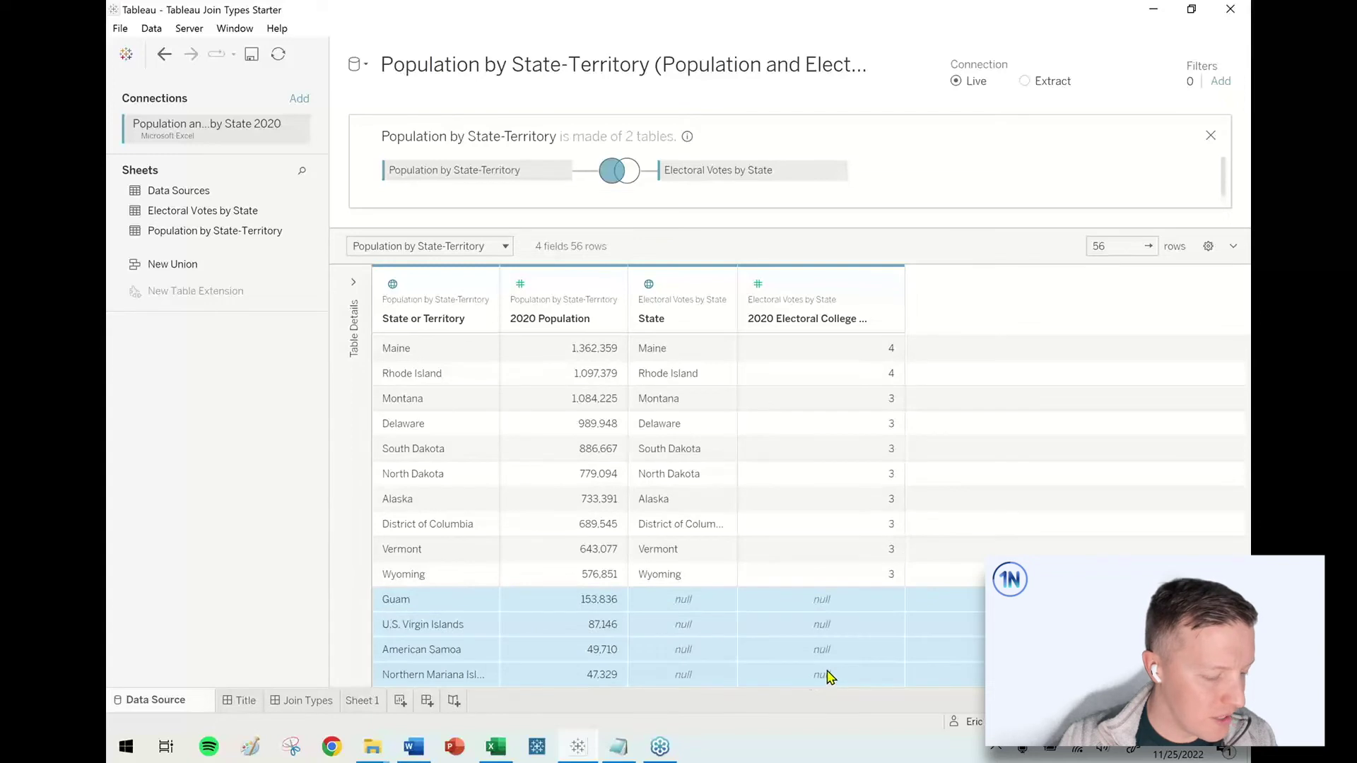
pyautogui.click(777, 480)
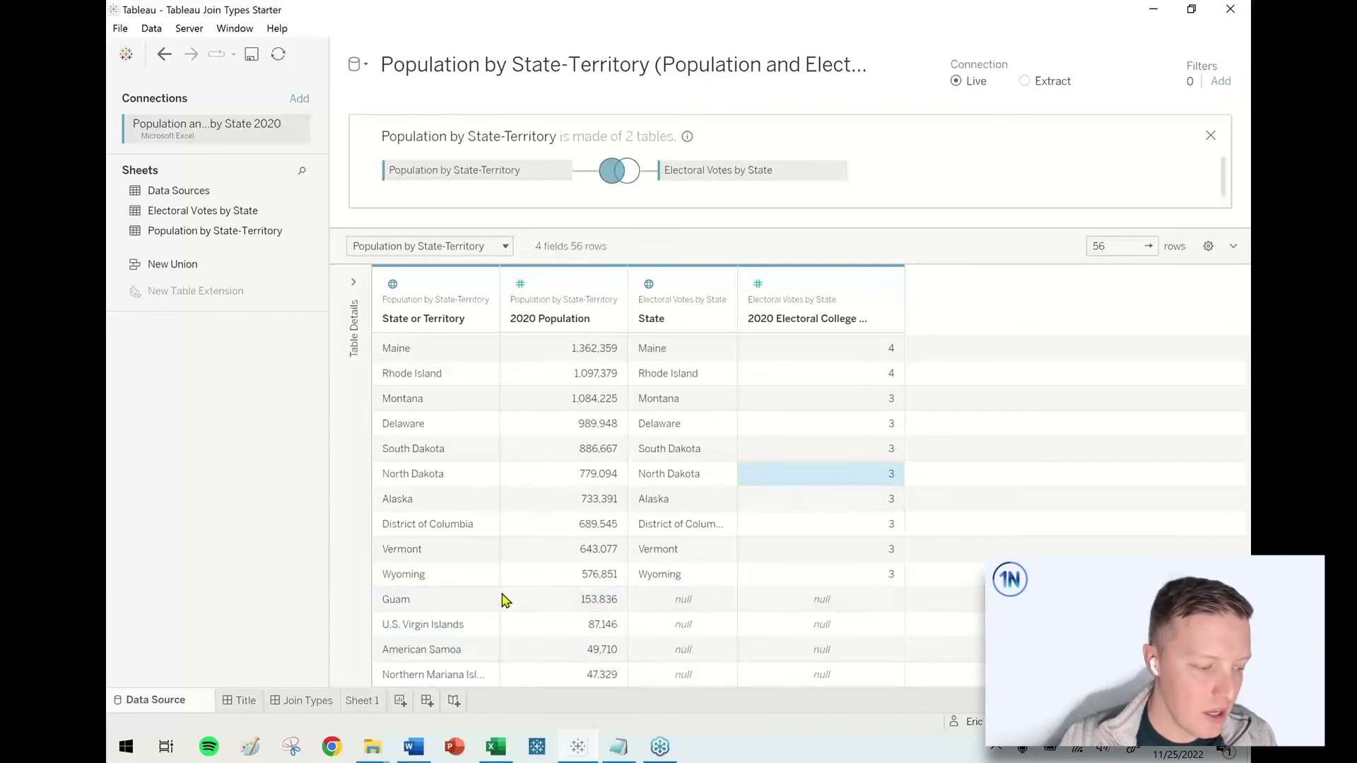
pyautogui.moveTo(424, 607); pyautogui.dragTo(585, 616)
pyautogui.moveTo(685, 609); pyautogui.dragTo(847, 609)
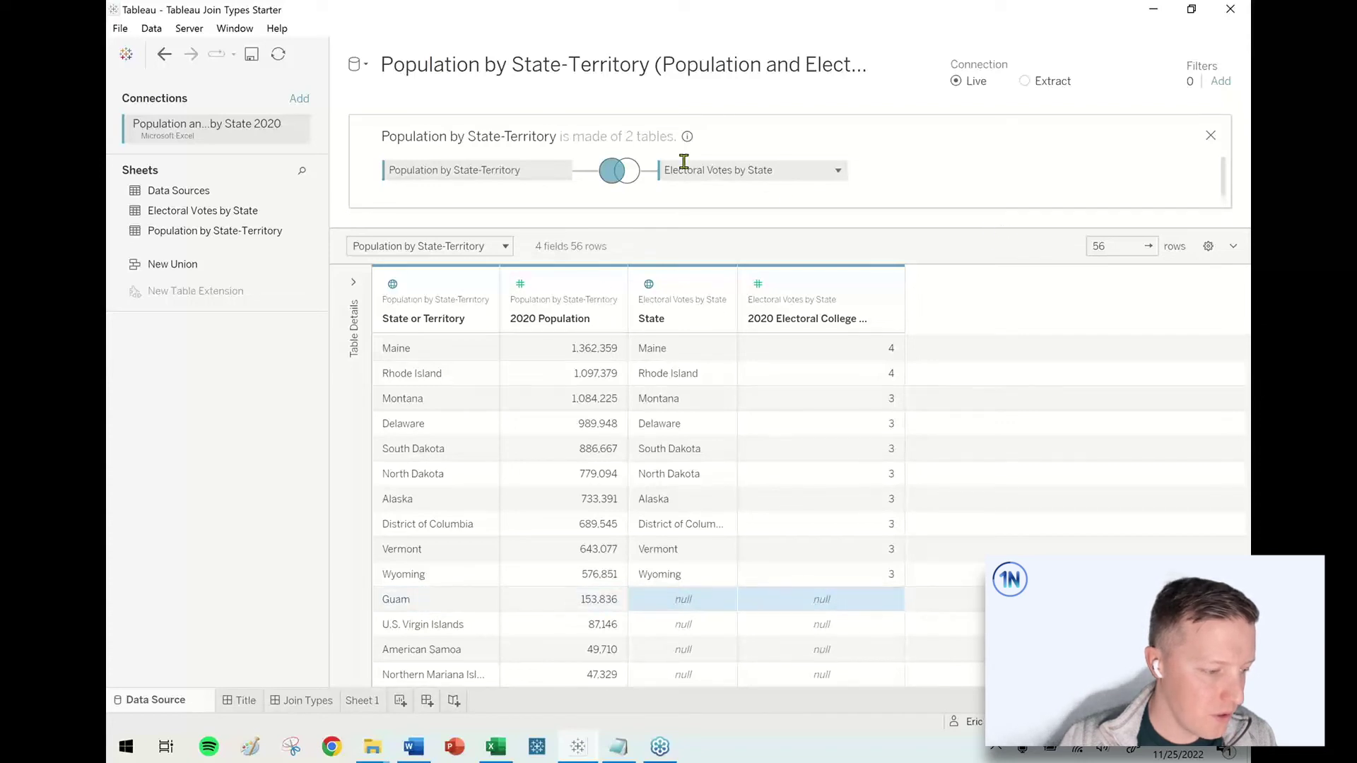
# Switch the join to a right join, leaving 52 rows.
pyautogui.click(619, 176)
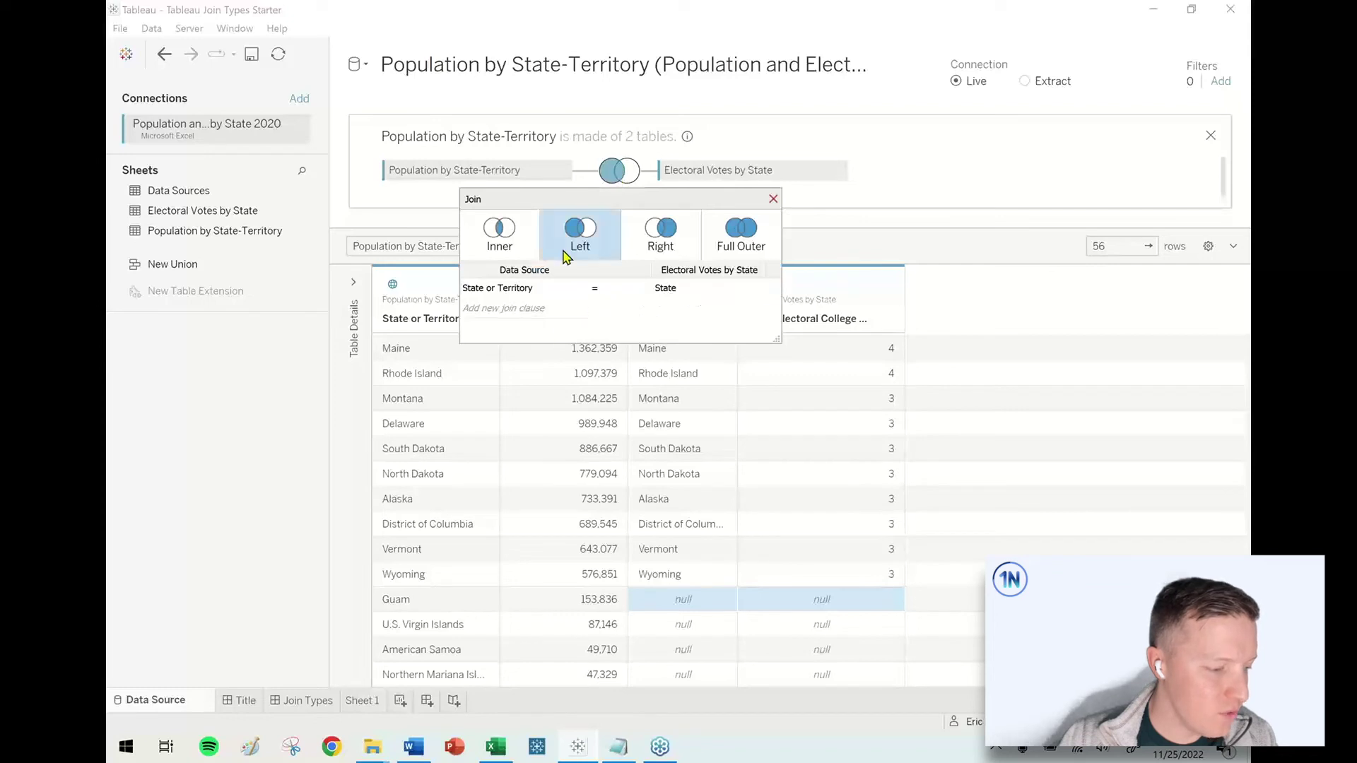
pyautogui.click(653, 244)
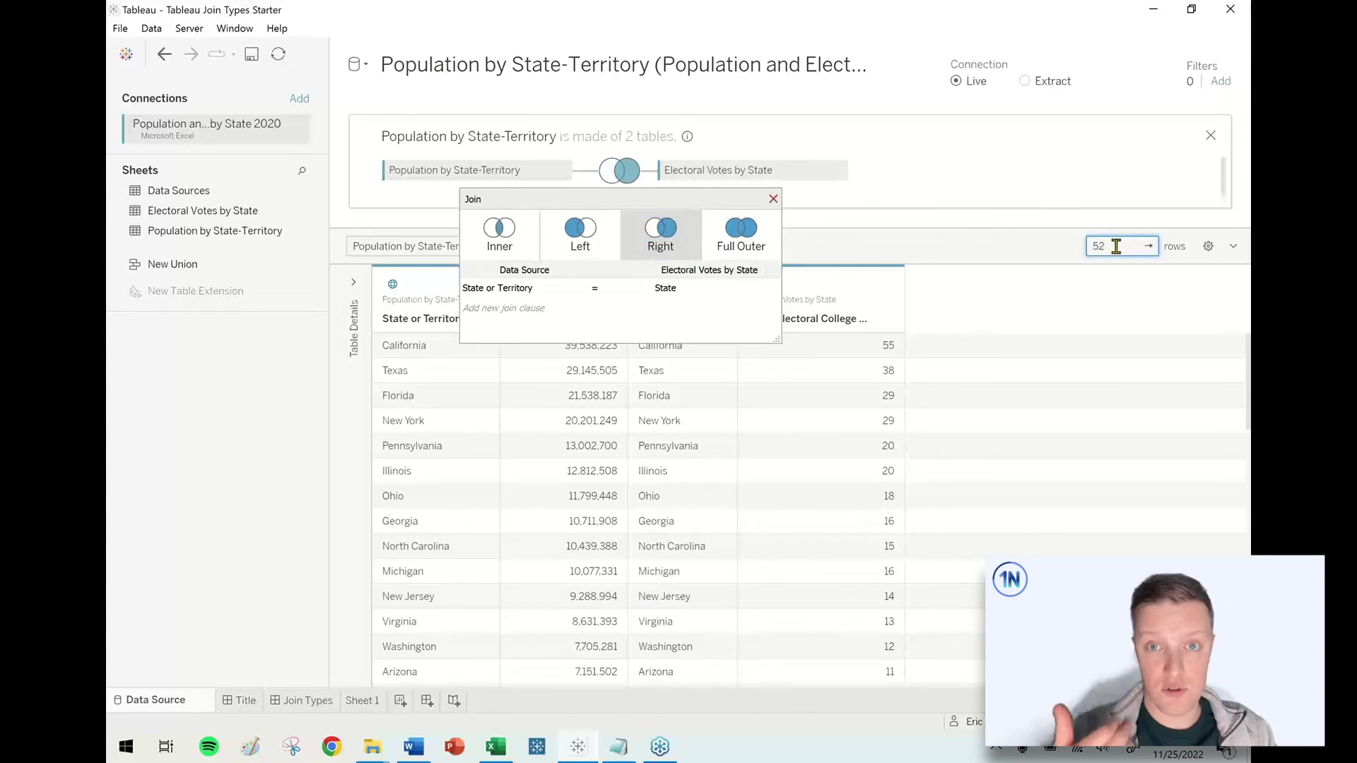
pyautogui.click(773, 199)
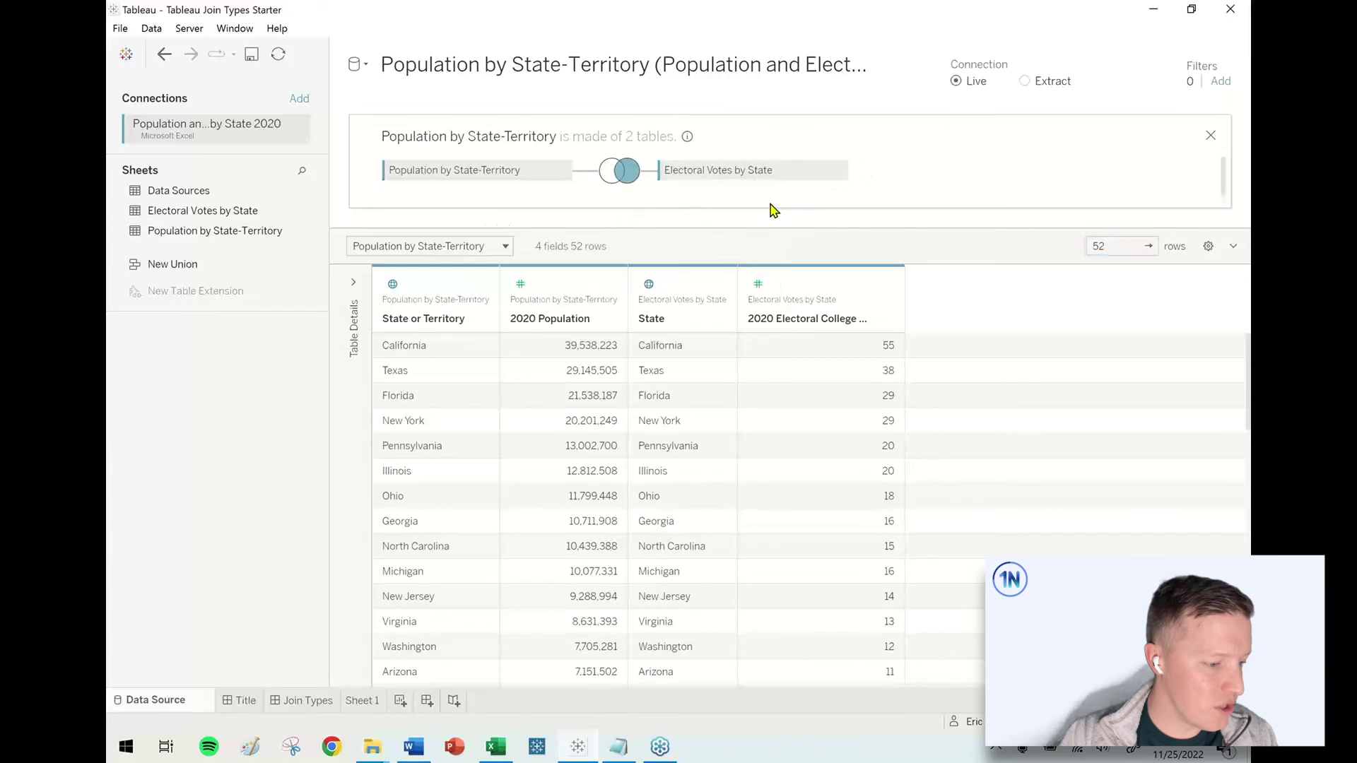
# Highlight the Total row of 538 votes, whose population values are null.
pyautogui.scroll(-12, 792, 417)
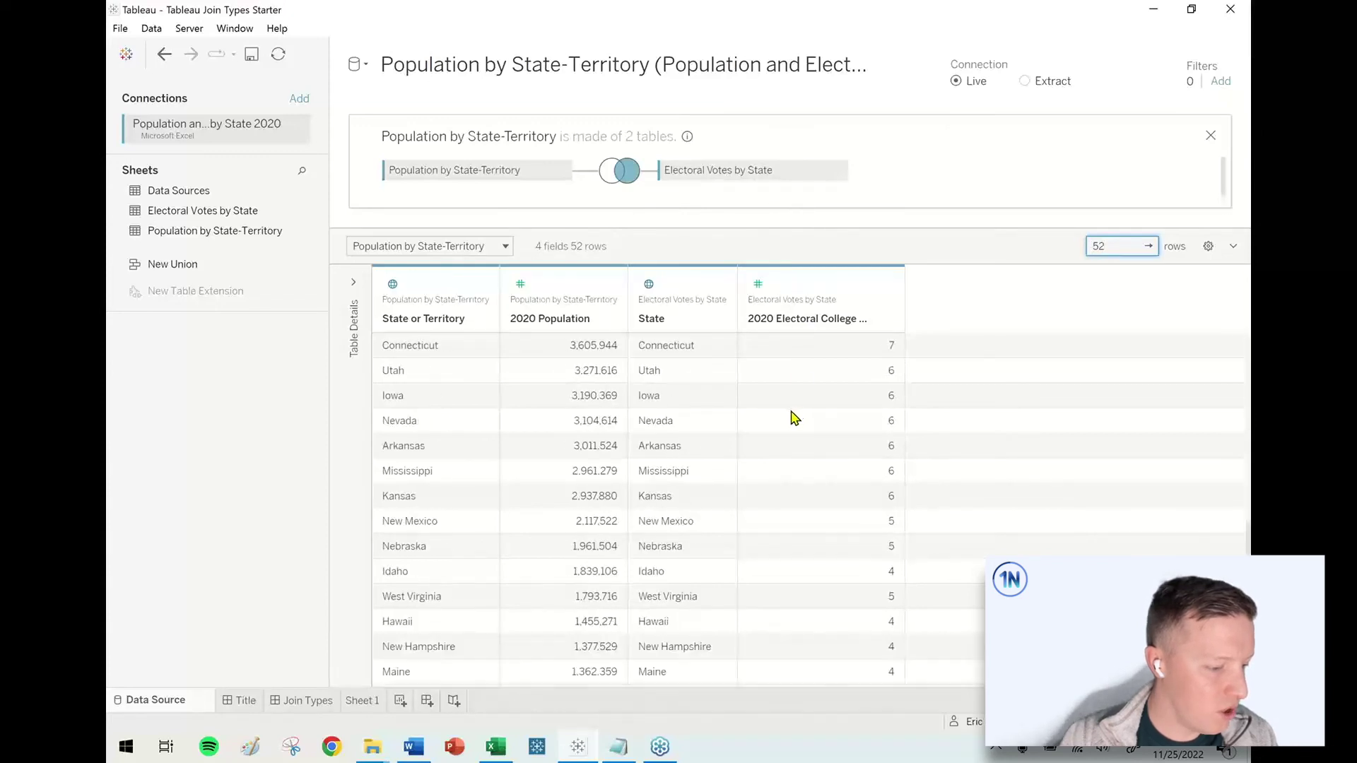
pyautogui.moveTo(840, 679); pyautogui.dragTo(378, 675)
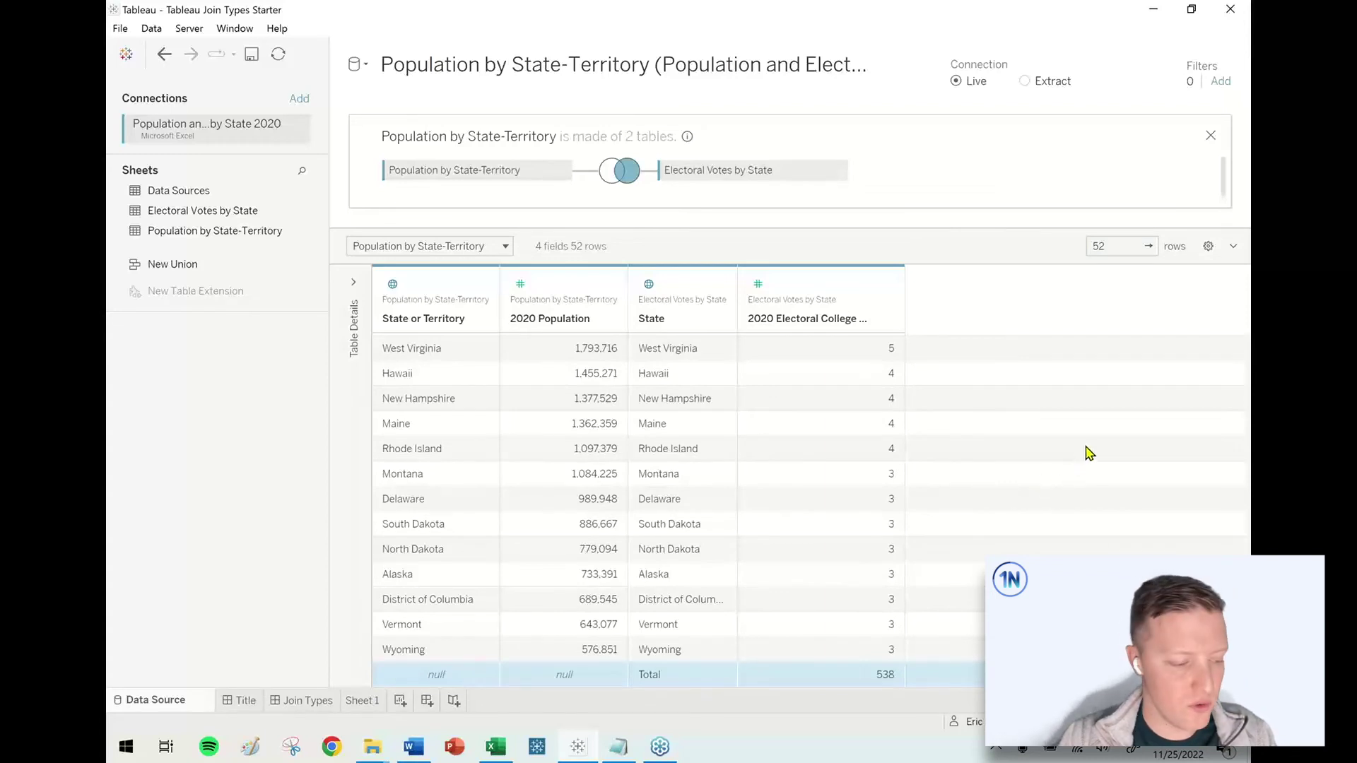
pyautogui.click(621, 174)
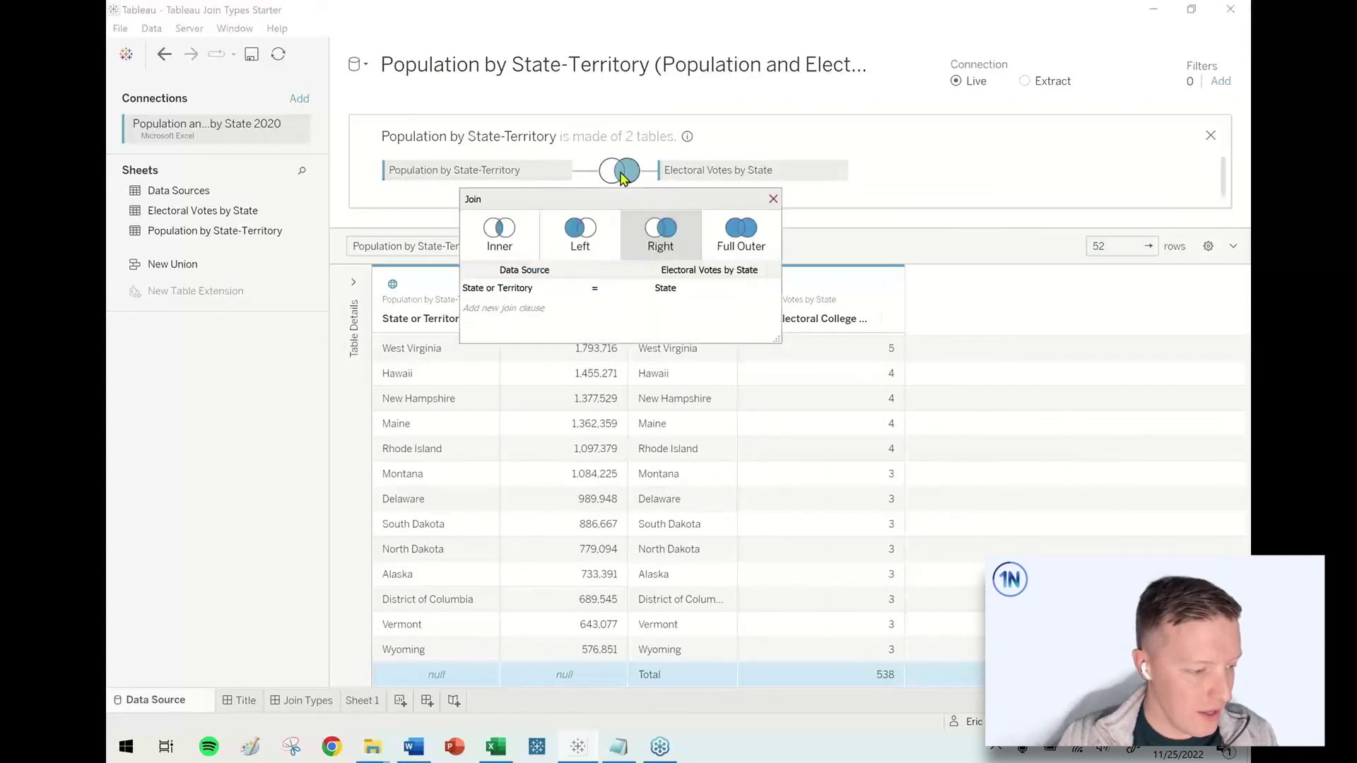
# Switch to a full outer join and load all 57 rows into the preview.
pyautogui.click(741, 240)
pyautogui.click(1108, 243)
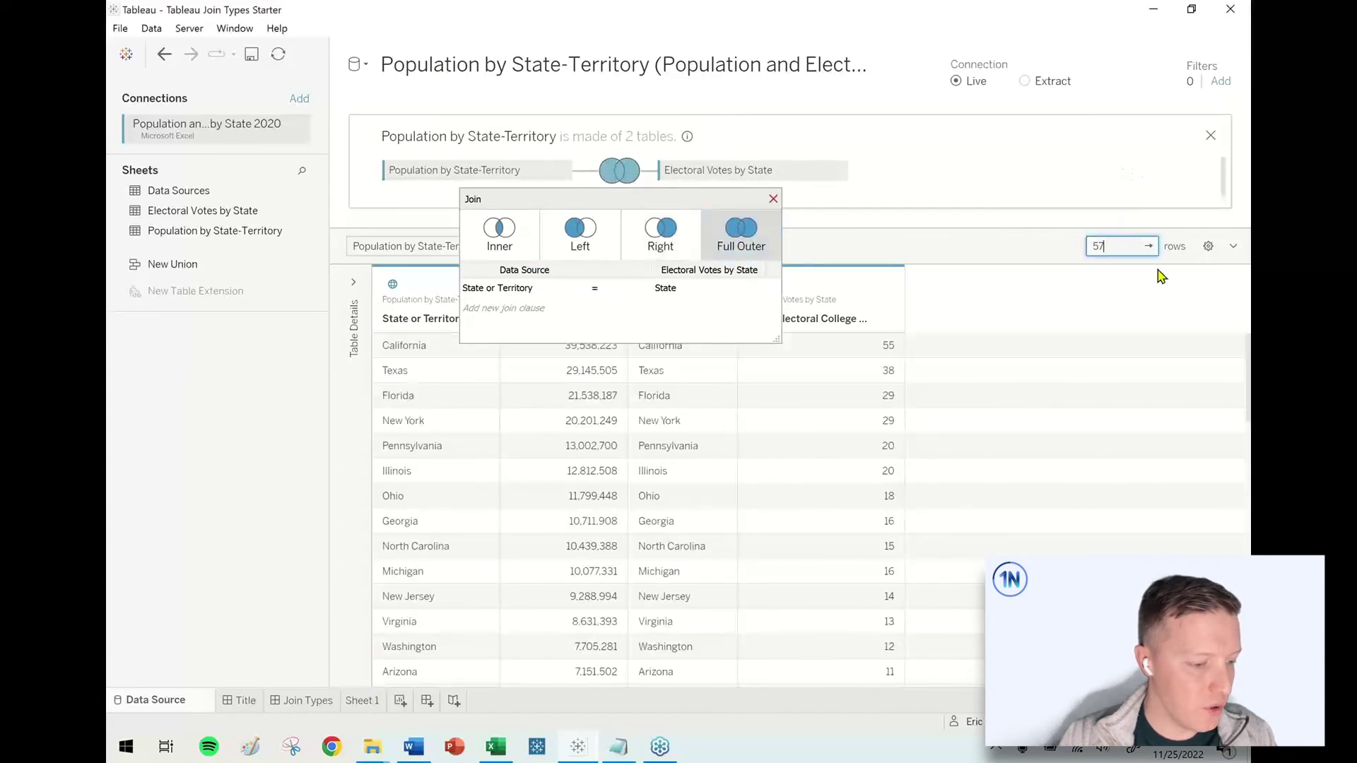
pyautogui.click(773, 199)
# Review Puerto Rico's missing votes and the Total row's null population, then enlarge the join canvas.
pyautogui.scroll(-5, 786, 426)
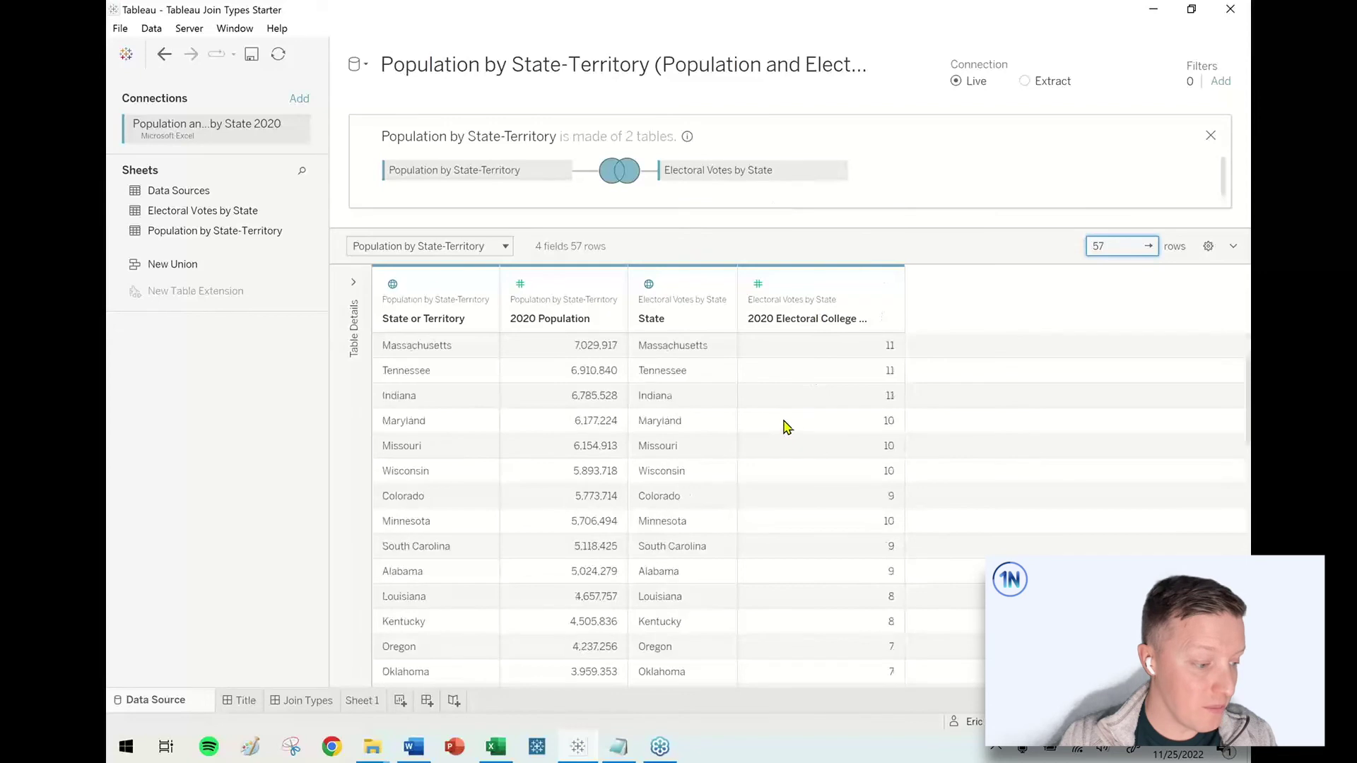
pyautogui.scroll(-9, 786, 426)
pyautogui.scroll(4, 621, 455)
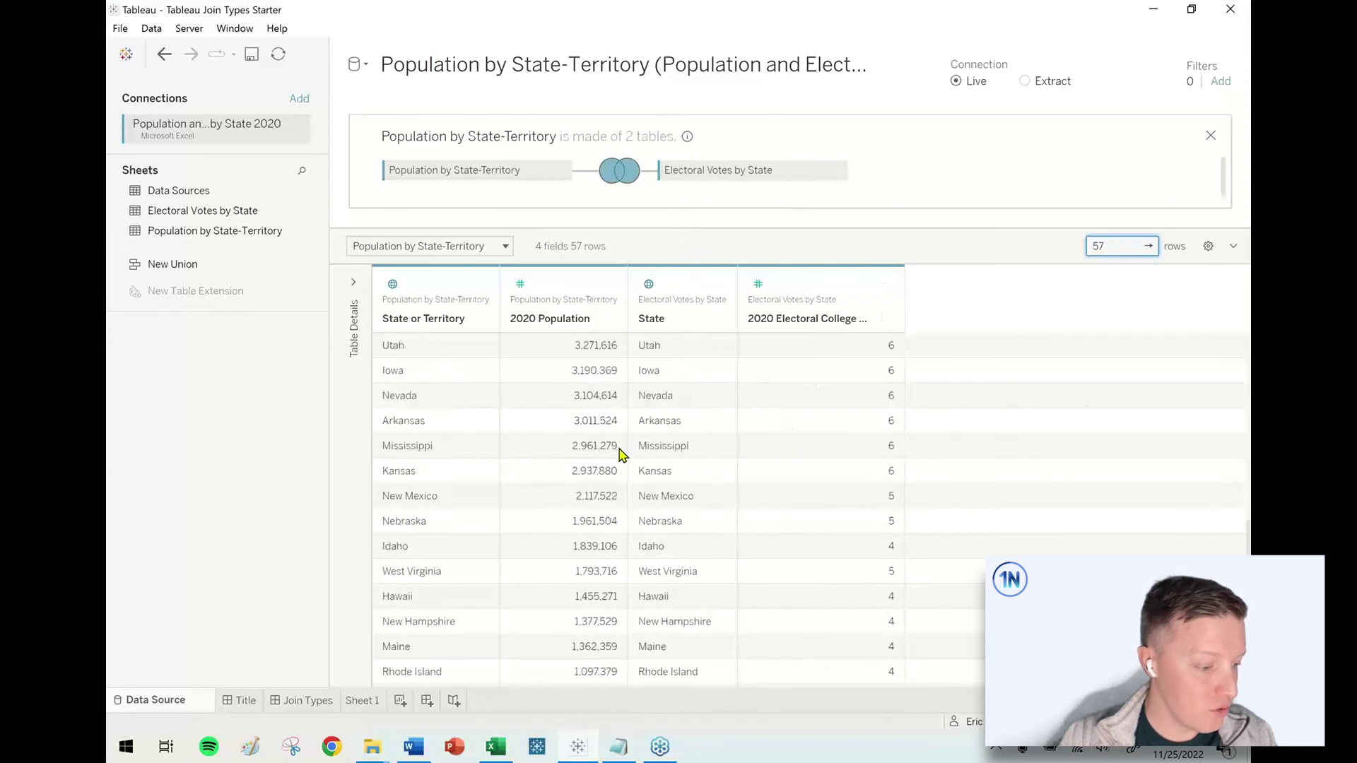
pyautogui.scroll(2, 621, 452)
pyautogui.click(436, 424)
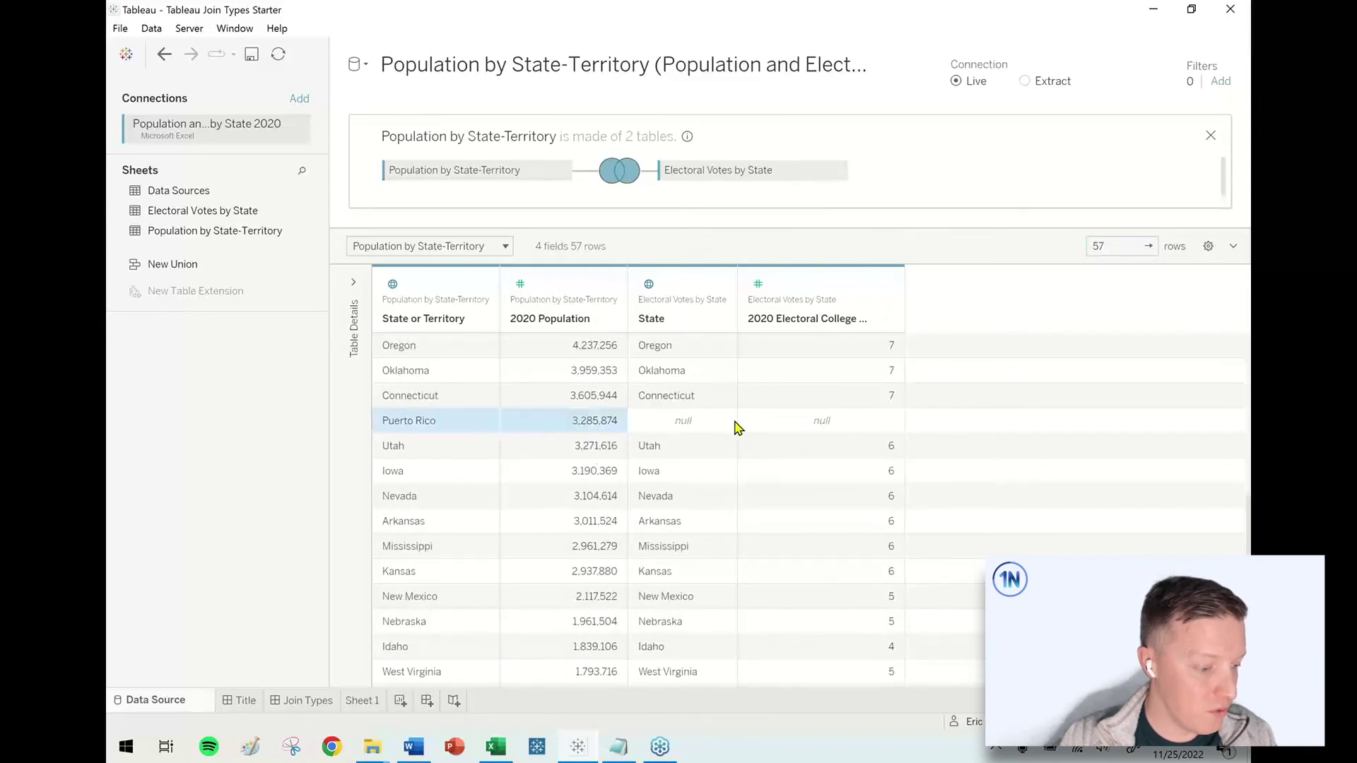
pyautogui.moveTo(737, 427); pyautogui.dragTo(820, 424)
pyautogui.scroll(-8, 894, 508)
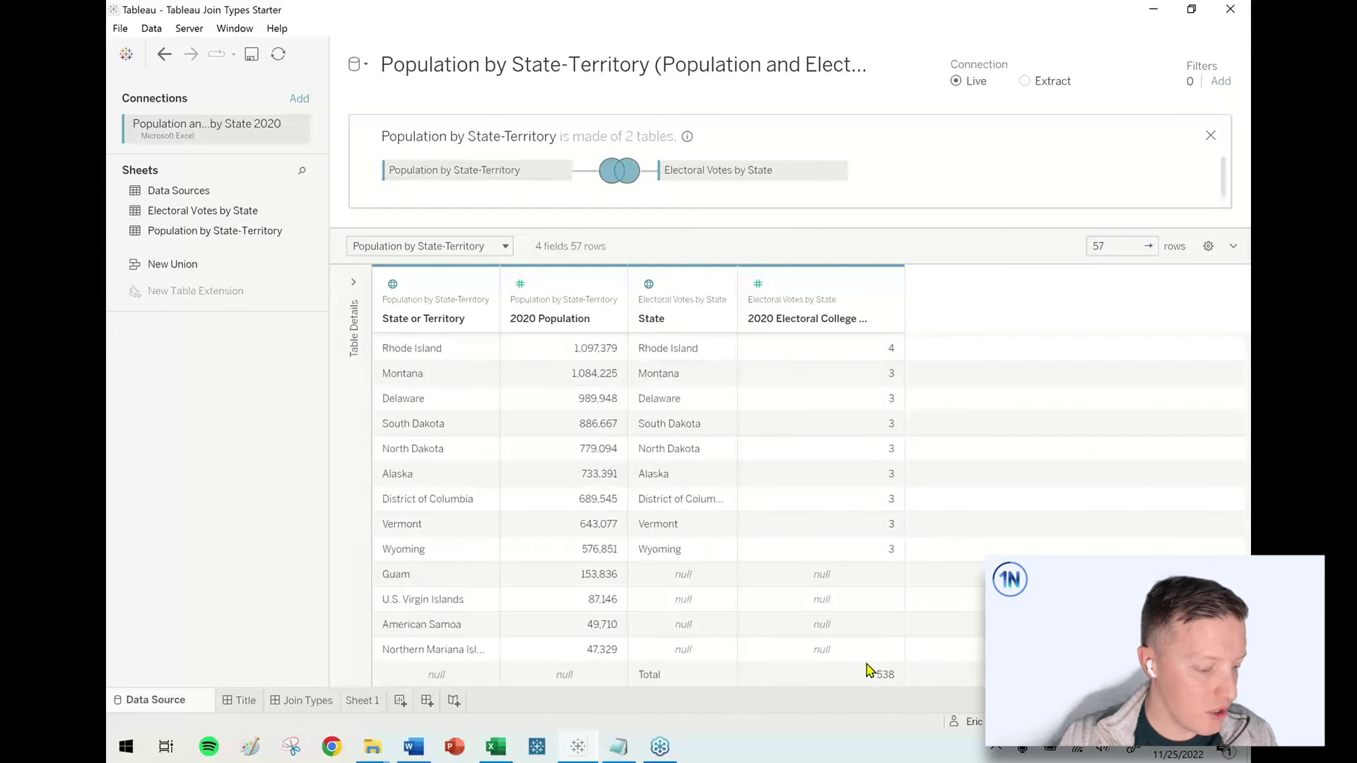
pyautogui.moveTo(868, 669); pyautogui.dragTo(452, 678)
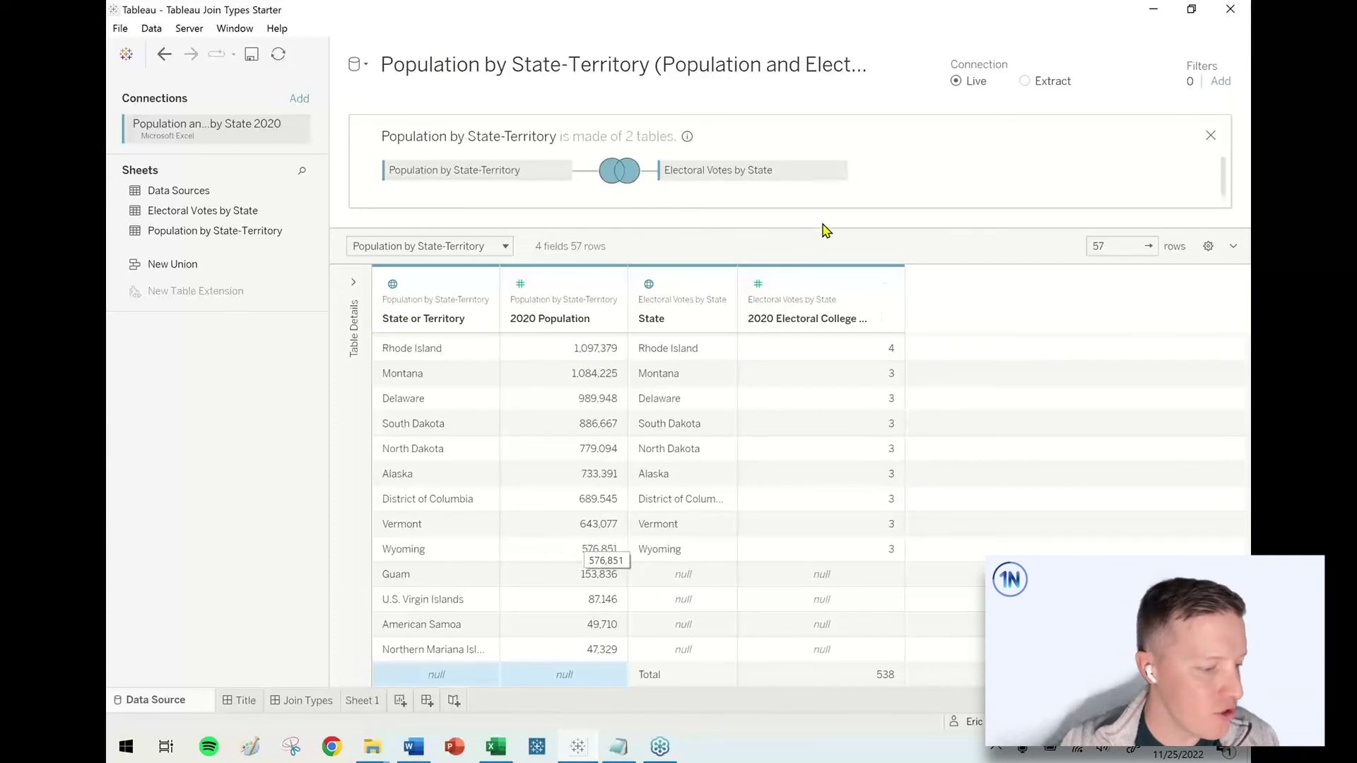
pyautogui.moveTo(819, 227); pyautogui.dragTo(822, 393)
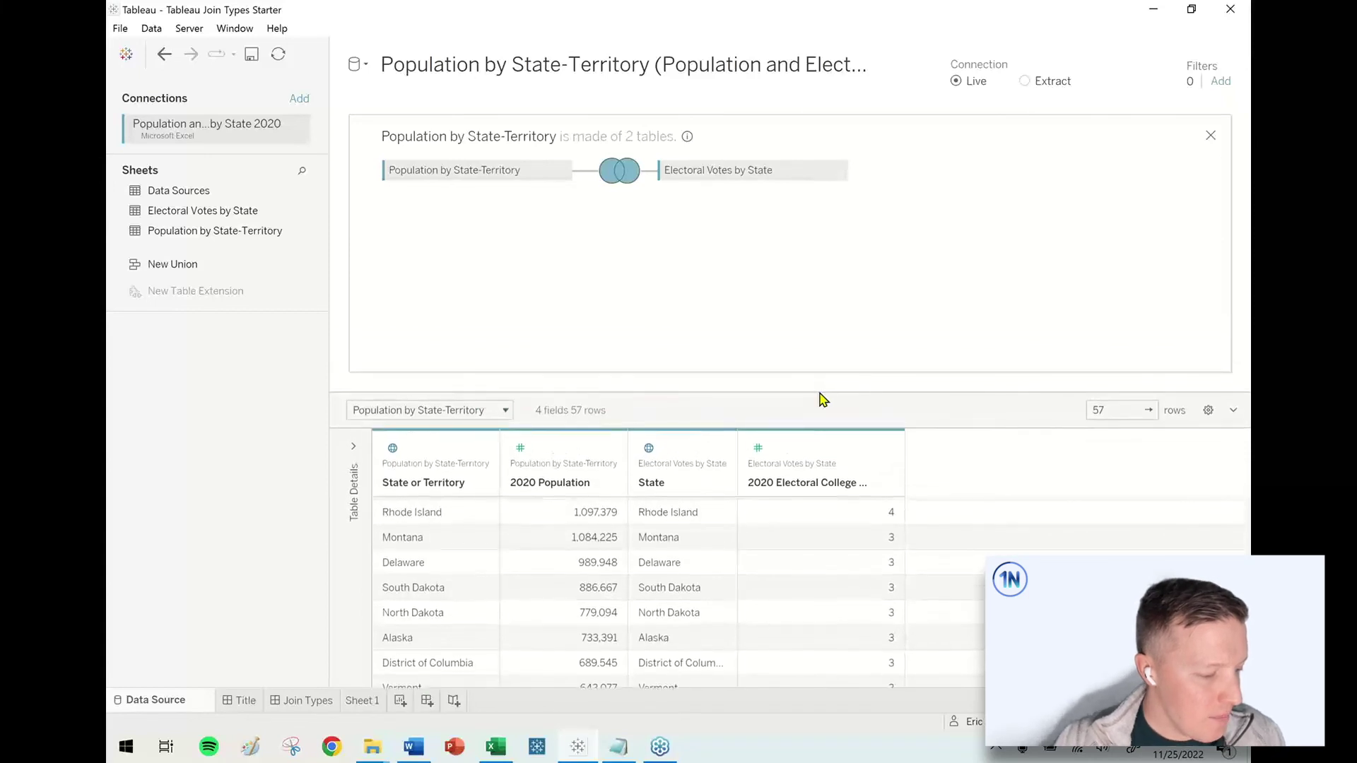
# On Sheet 1, create 'Pop. Per Elec. Coll. Vote' as [2020 Population] / [2020 Electoral College Votes].
pyautogui.click(362, 700)
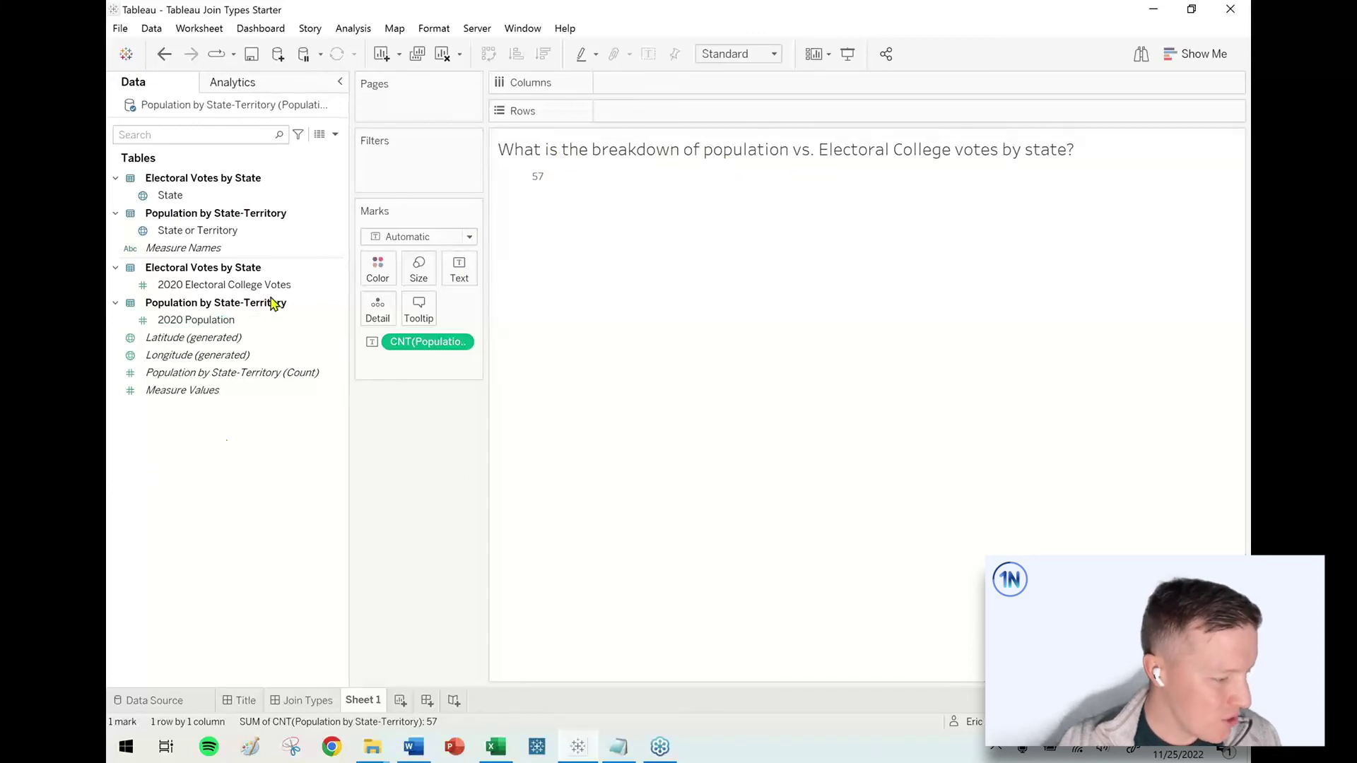
pyautogui.click(335, 134)
pyautogui.click(297, 155)
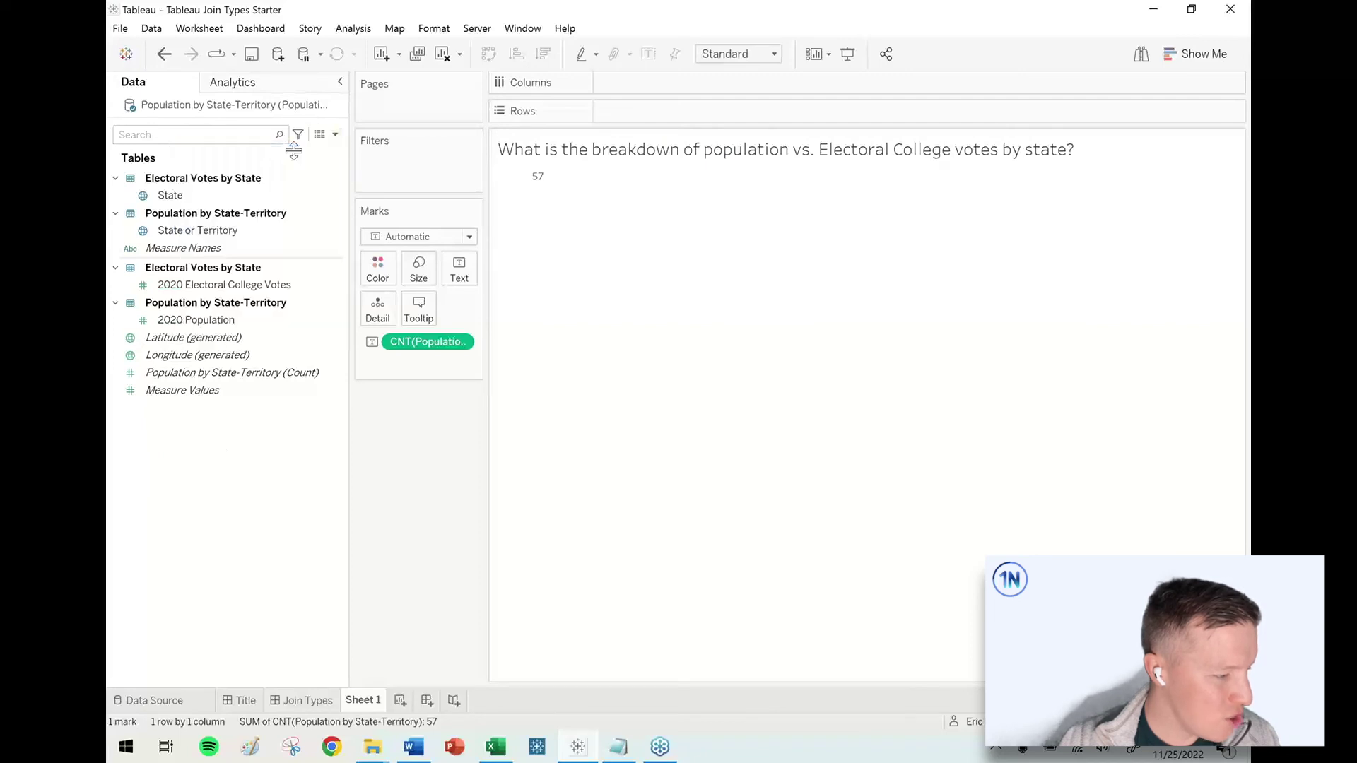
pyautogui.moveTo(515, 336); pyautogui.dragTo(667, 340)
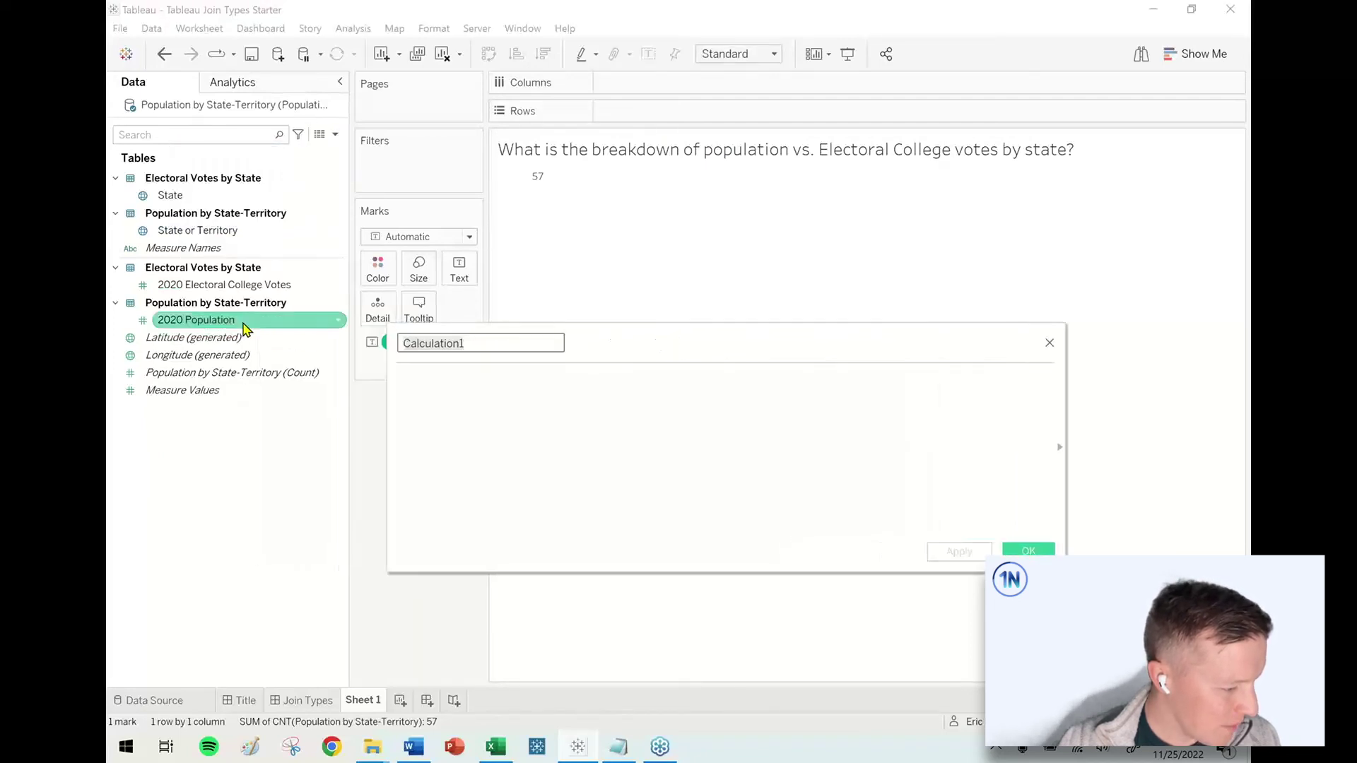
pyautogui.moveTo(222, 320); pyautogui.dragTo(561, 434)
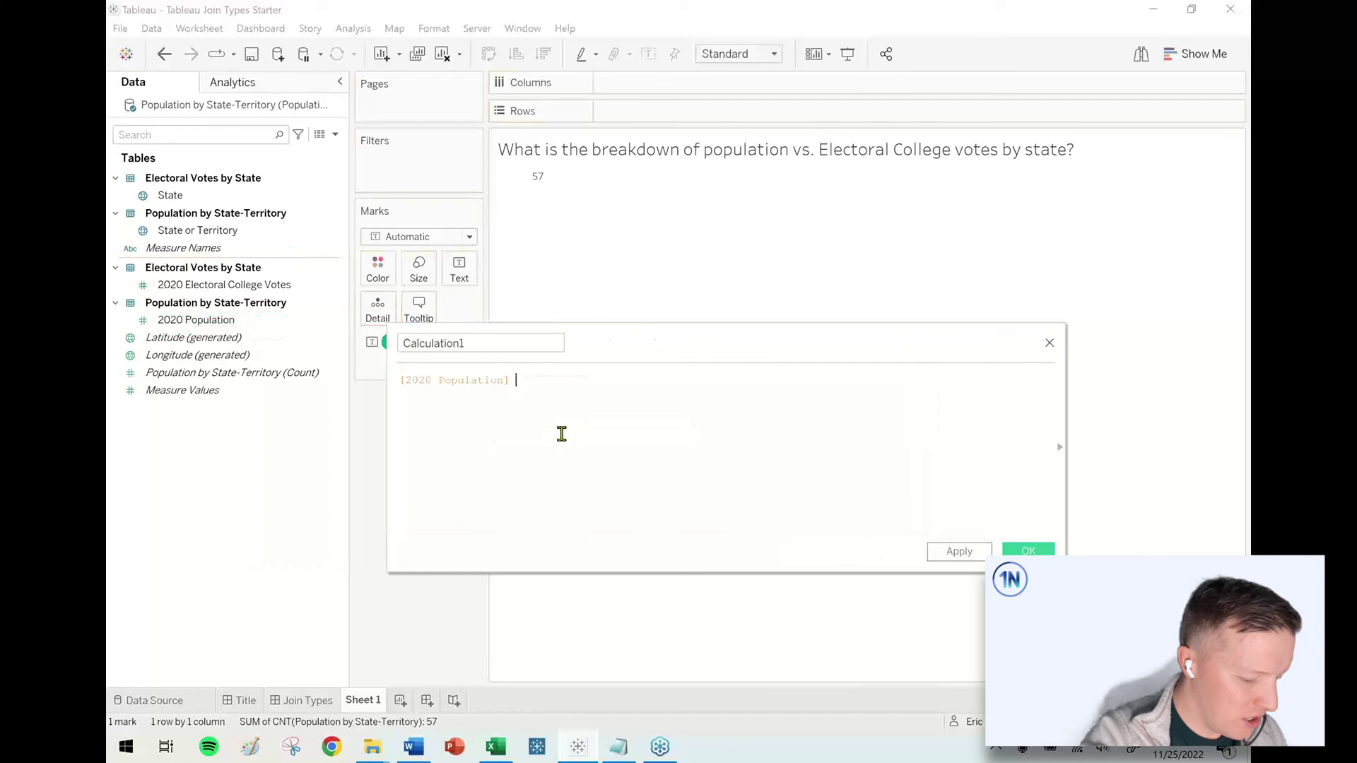
pyautogui.moveTo(212, 284); pyautogui.dragTo(735, 502)
pyautogui.click(289, 322)
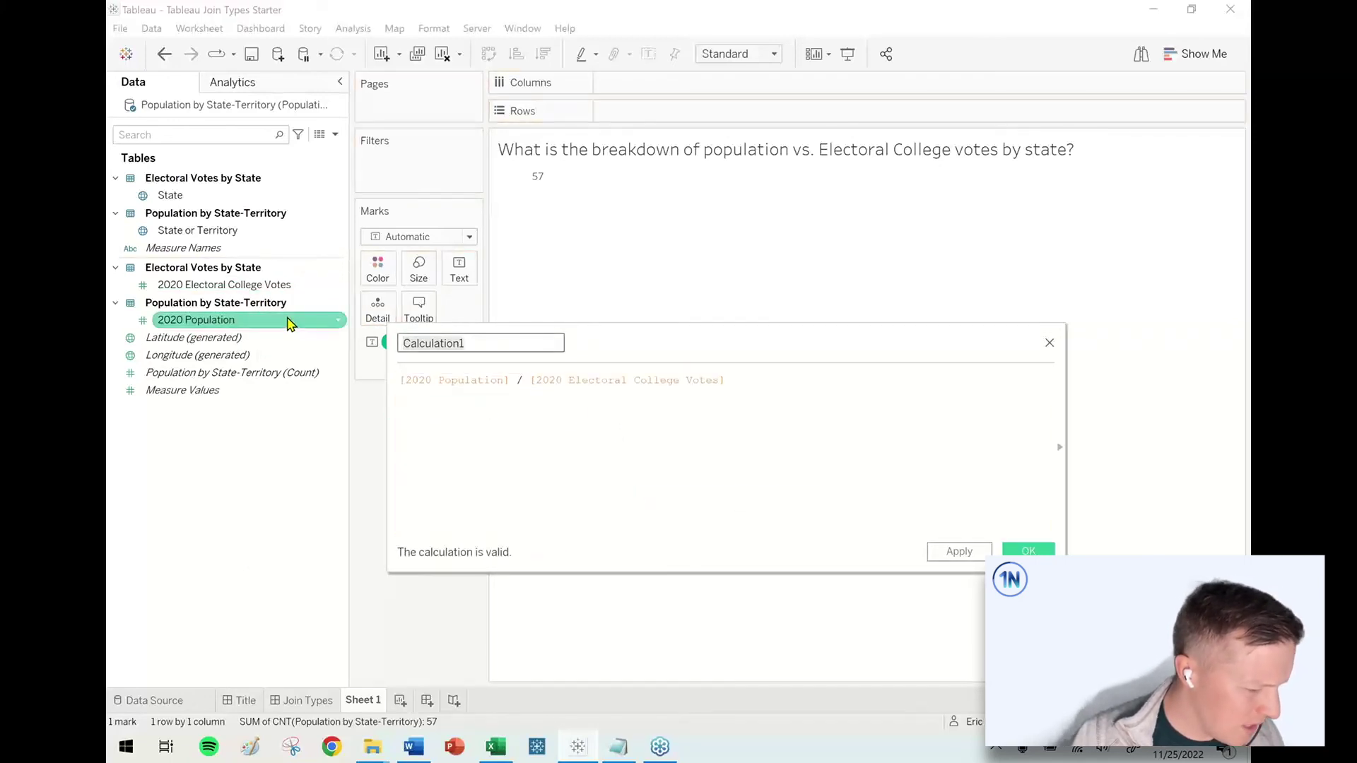
pyautogui.write('Pop. Per Elec. Coll. Vote')
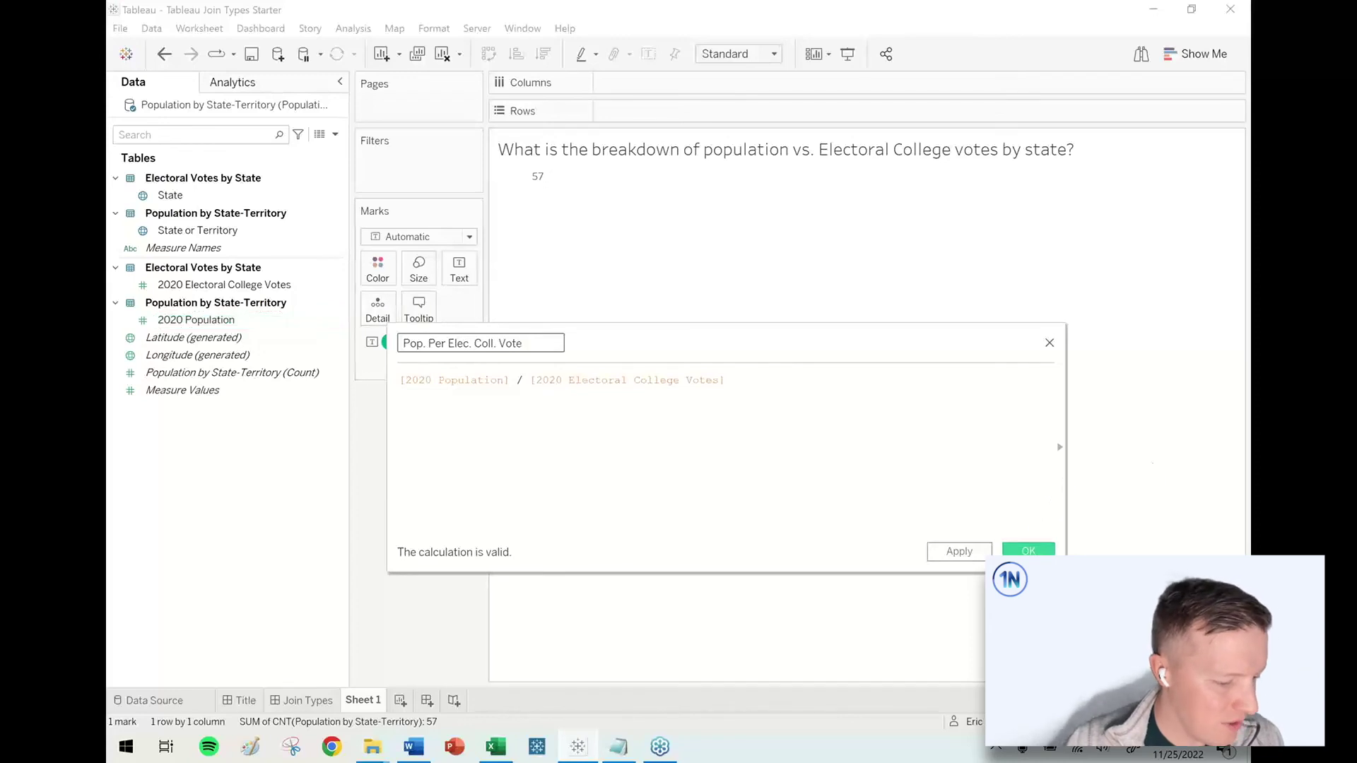
pyautogui.click(1029, 550)
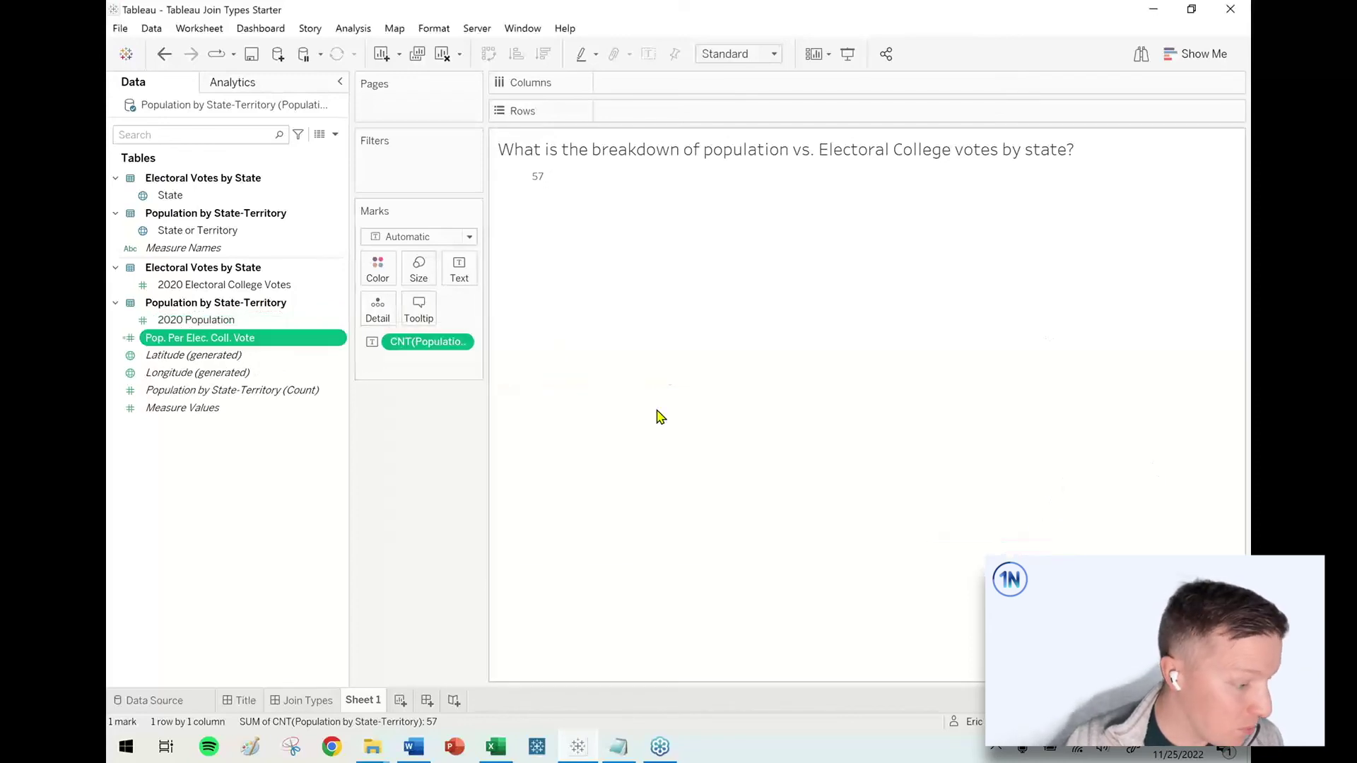
# Put State on Rows, drop the record count, and sort the bars descending.
pyautogui.click(189, 198)
pyautogui.moveTo(170, 203); pyautogui.dragTo(624, 116)
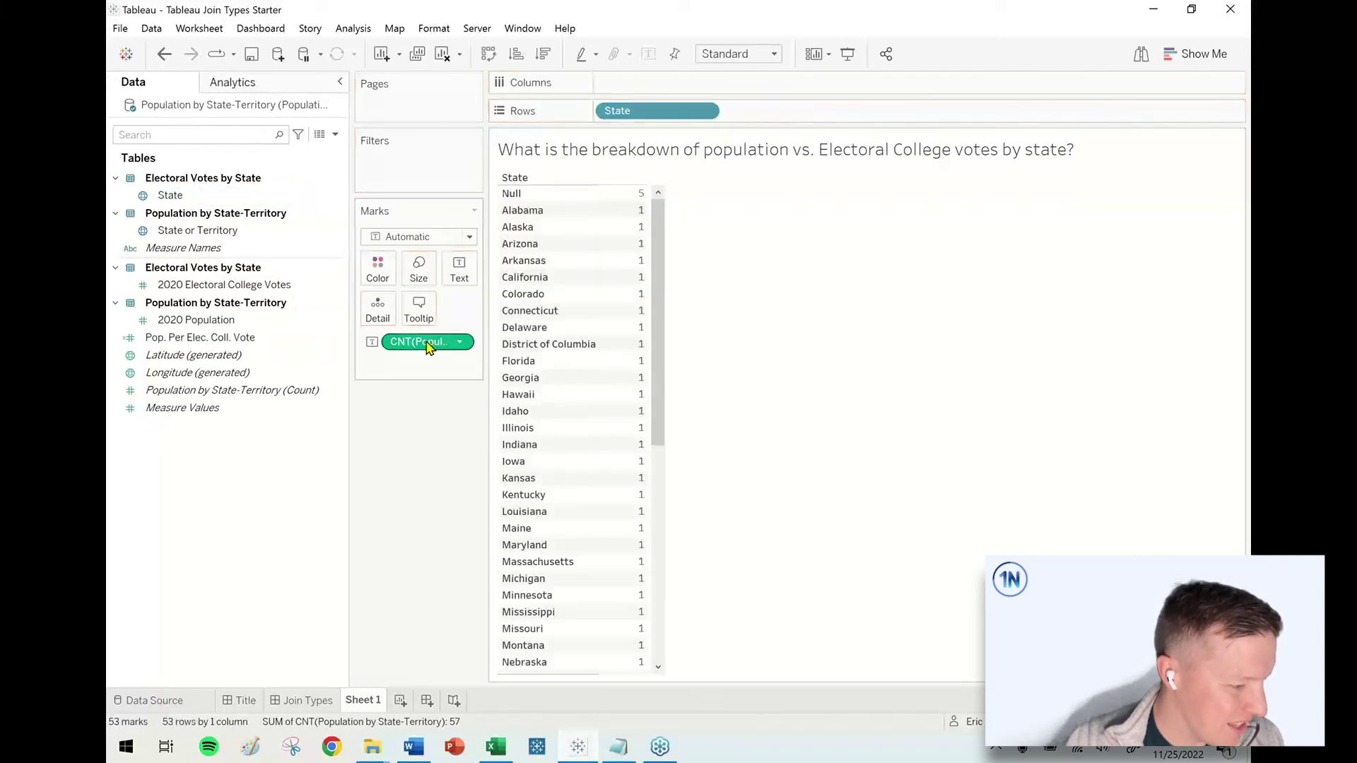
pyautogui.moveTo(443, 346); pyautogui.dragTo(661, 84)
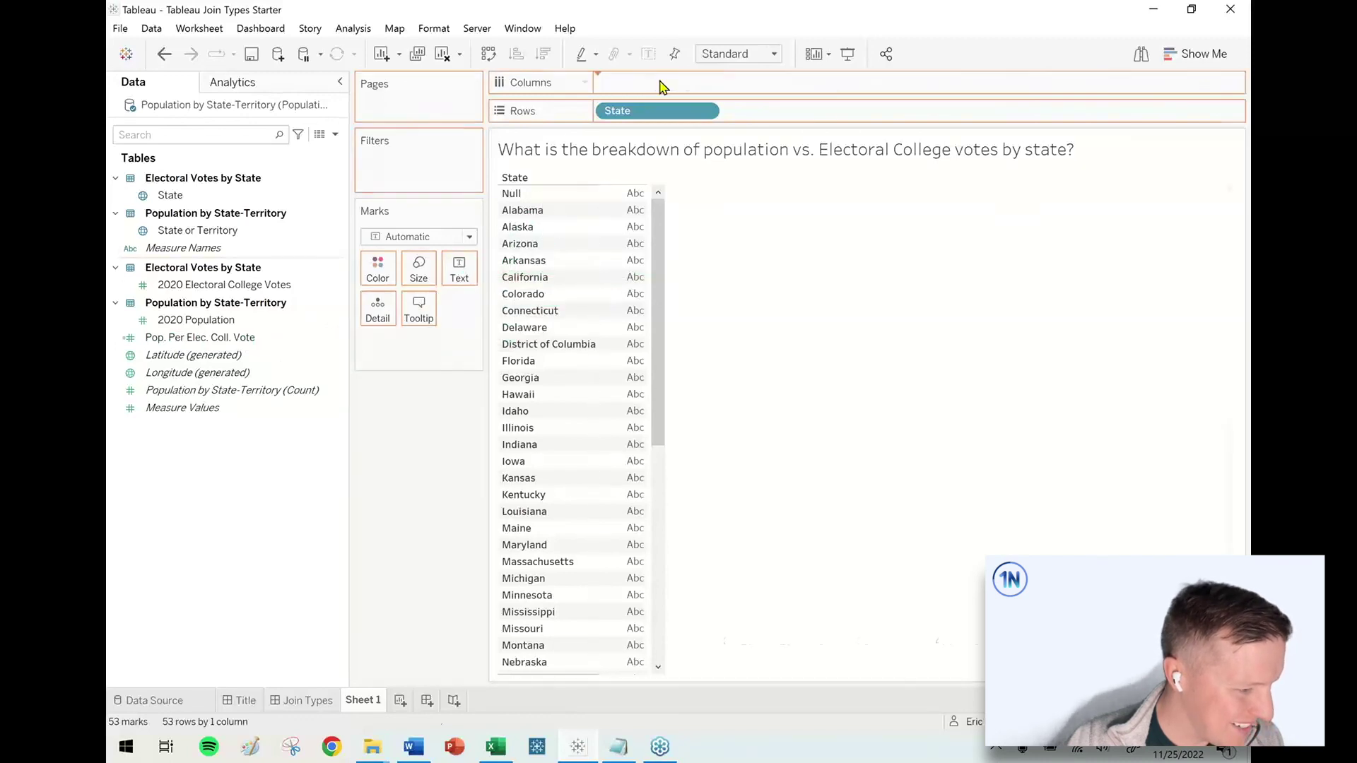
pyautogui.click(544, 55)
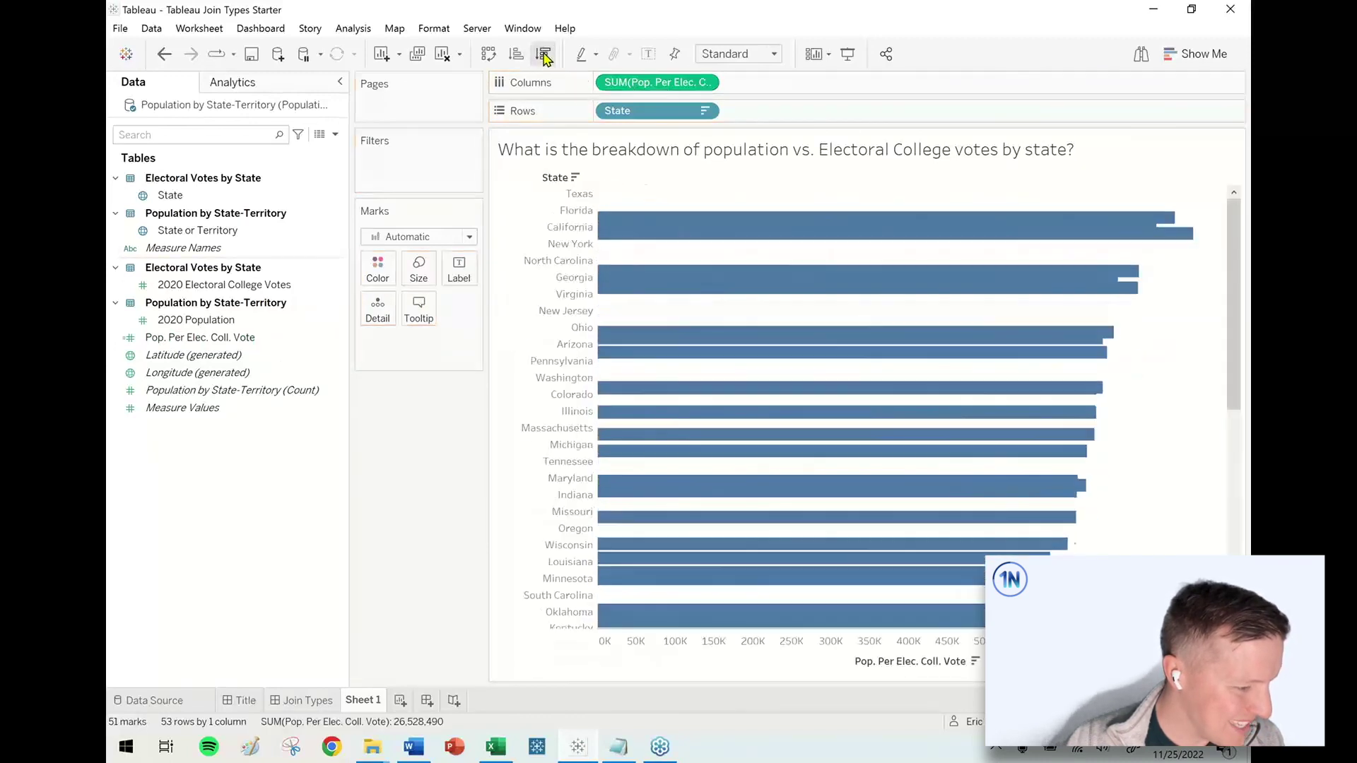
# Show value labels on every bar and review the smallest bars, Alaska through Wyoming.
pyautogui.click(458, 269)
pyautogui.click(495, 308)
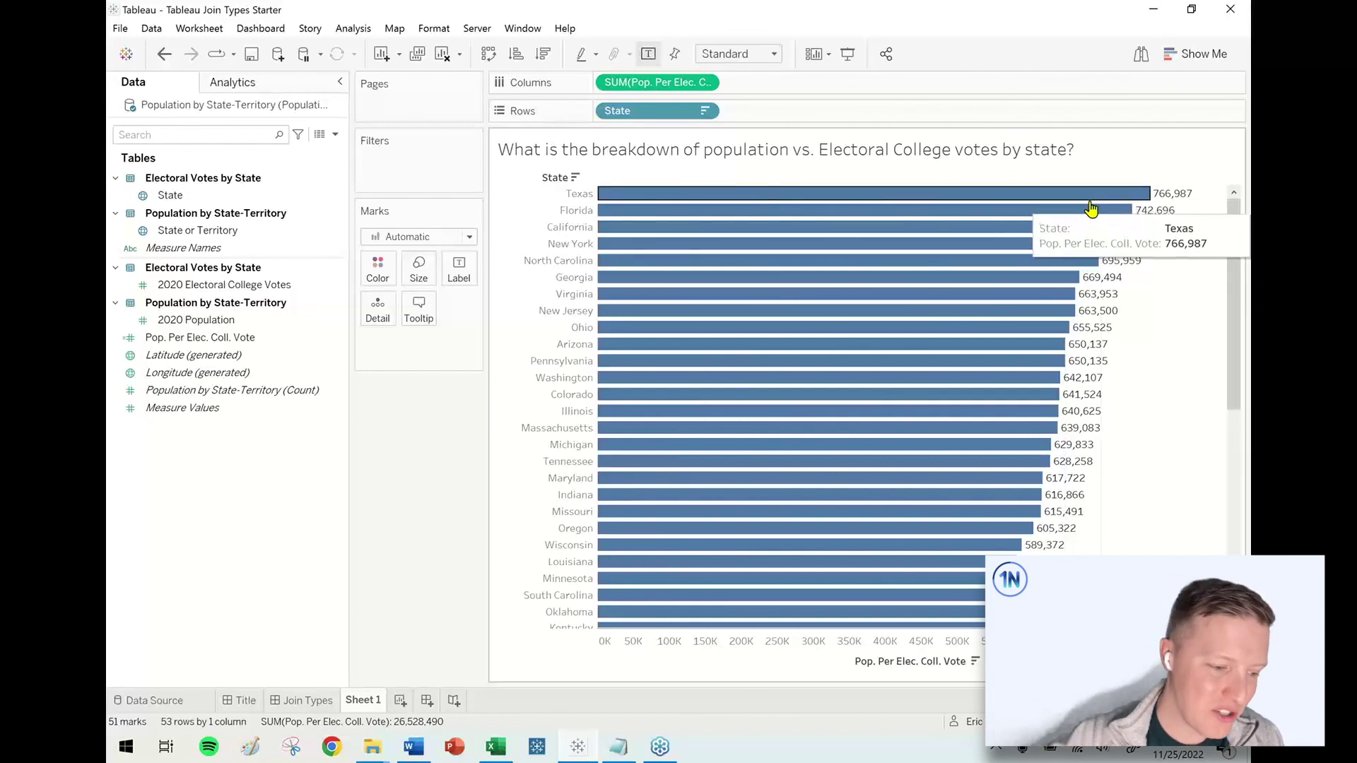
pyautogui.moveTo(1235, 249); pyautogui.dragTo(1217, 515)
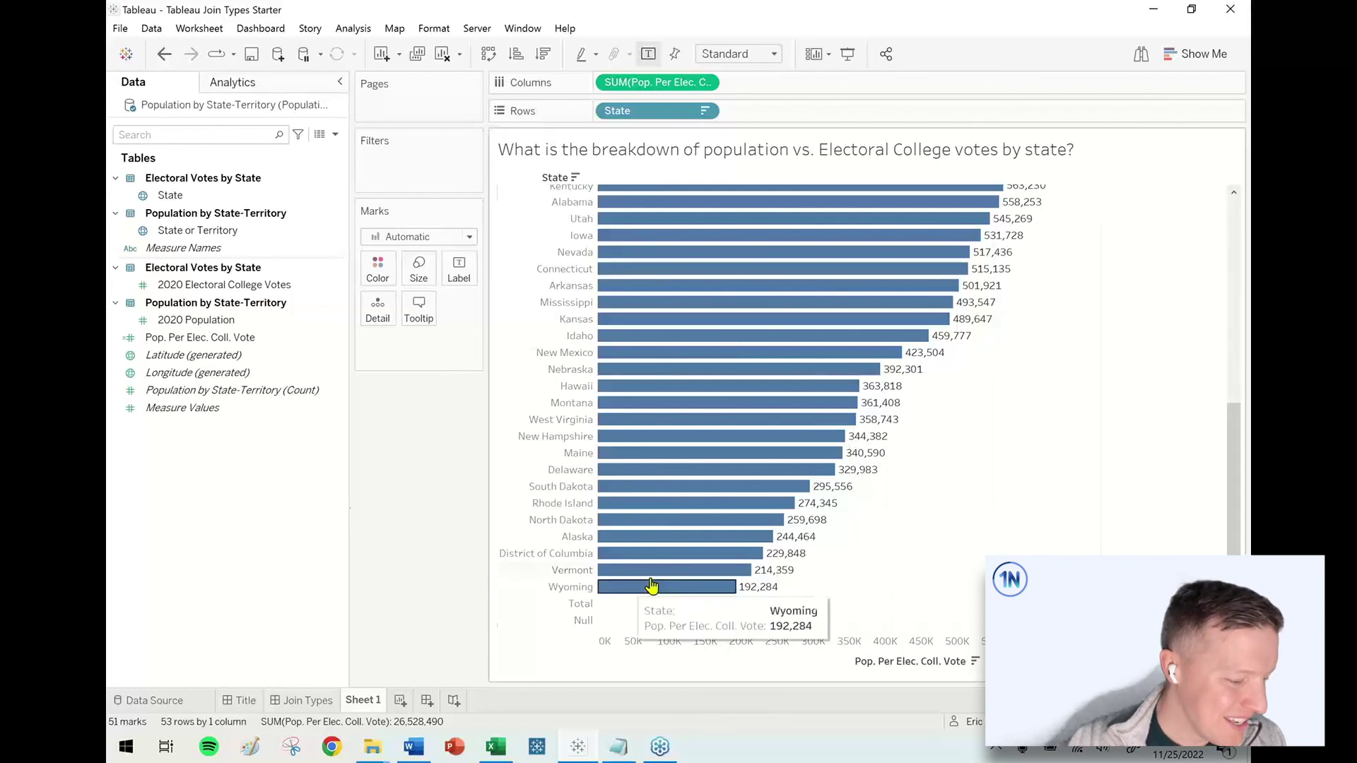
pyautogui.moveTo(677, 524)
pyautogui.mouseDown()
pyautogui.moveTo(807, 599)
pyautogui.moveTo(657, 509)
pyautogui.mouseUp()
pyautogui.click(937, 545)
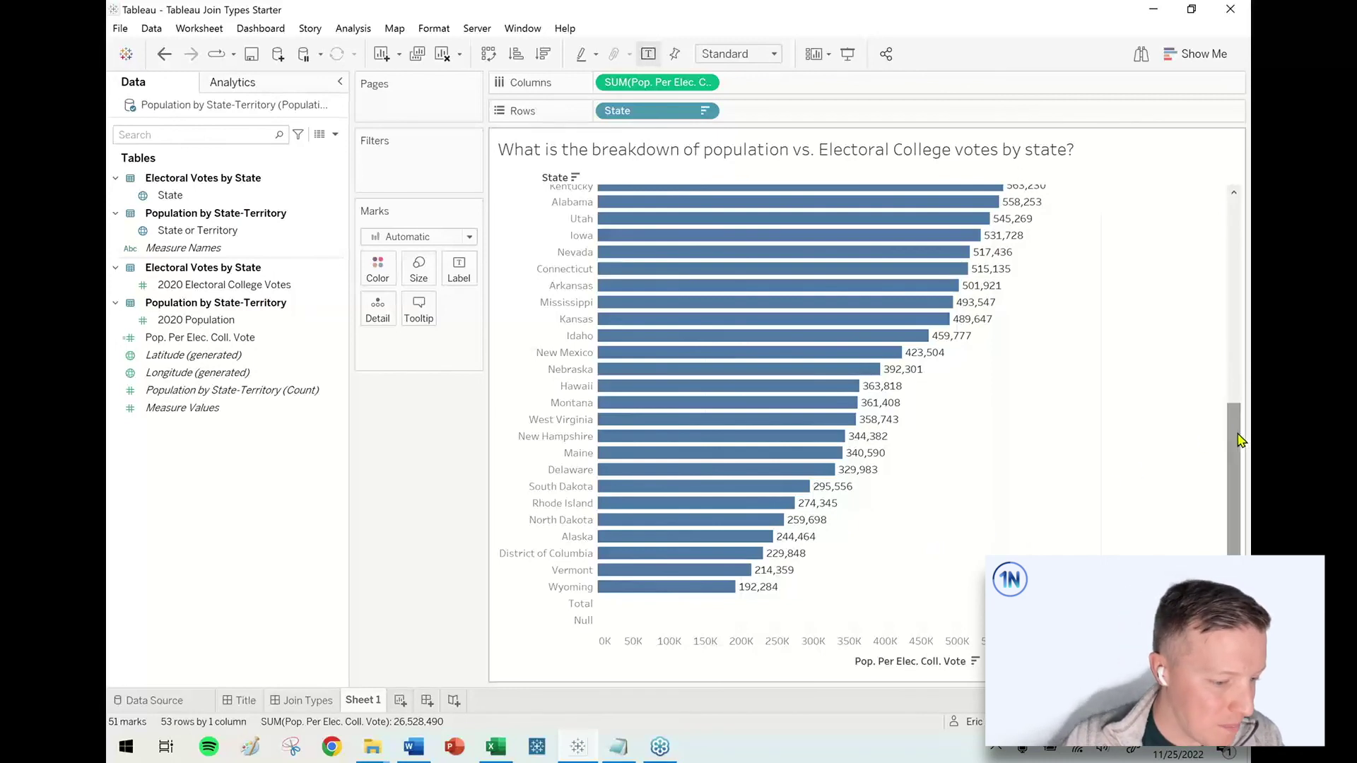
pyautogui.moveTo(1241, 439); pyautogui.dragTo(1237, 233)
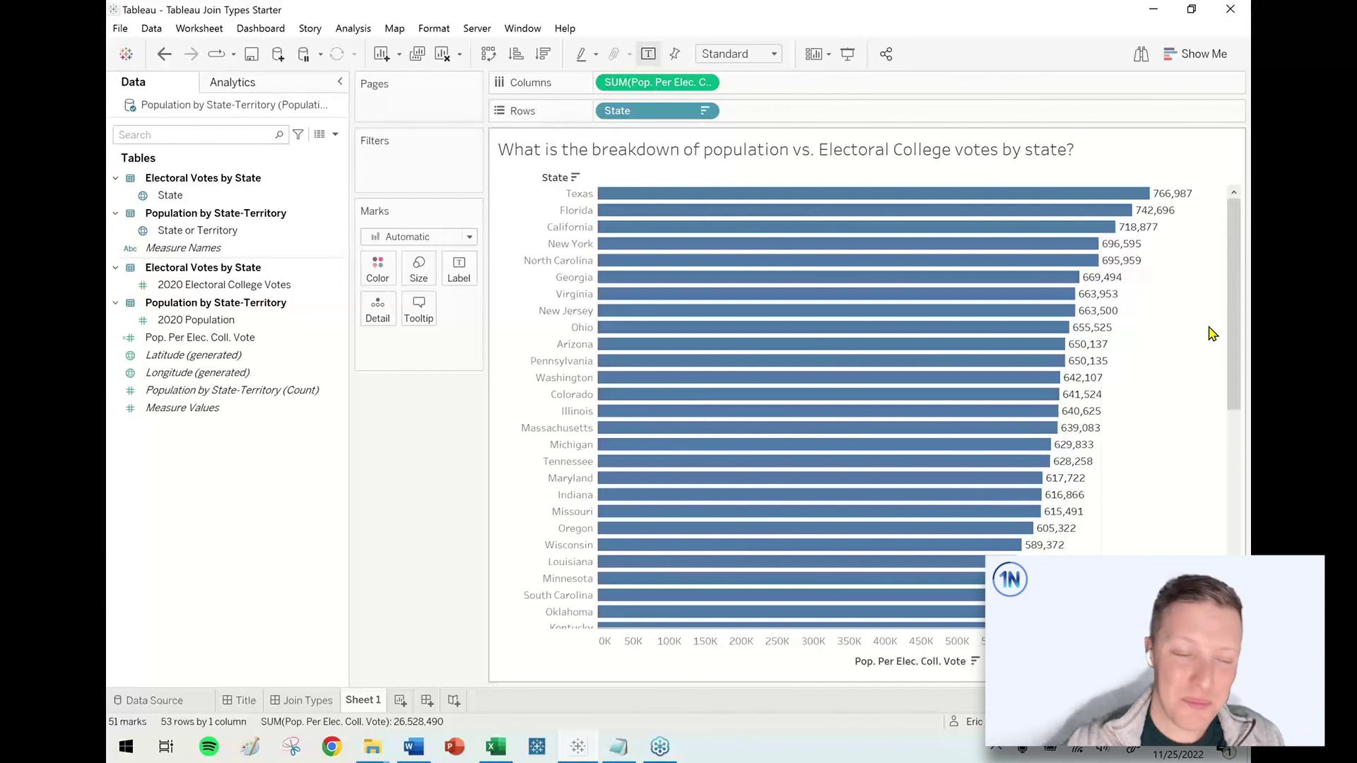
# Move from the Join Types dashboard to the 'How to Tableau – Tableau Join Types Explained' Title dashboard.
pyautogui.click(308, 700)
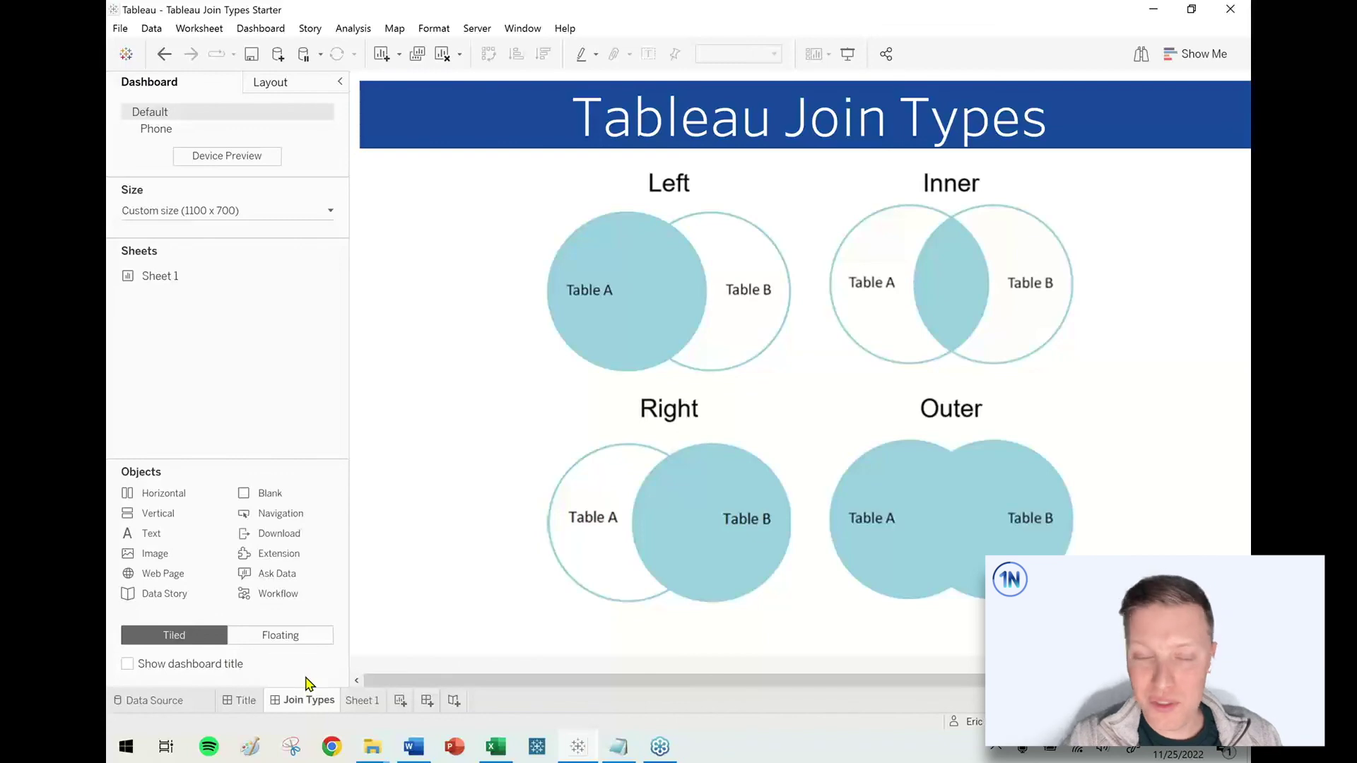
pyautogui.click(245, 702)
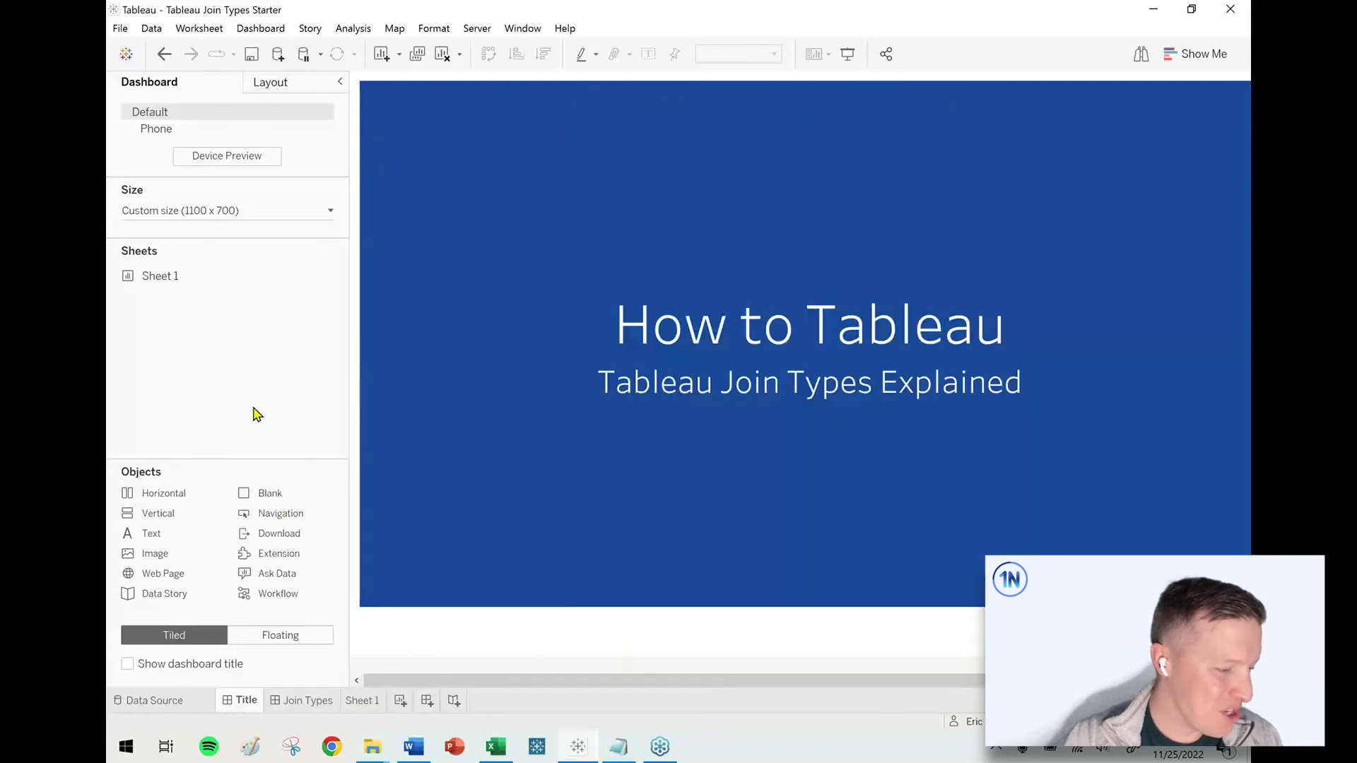